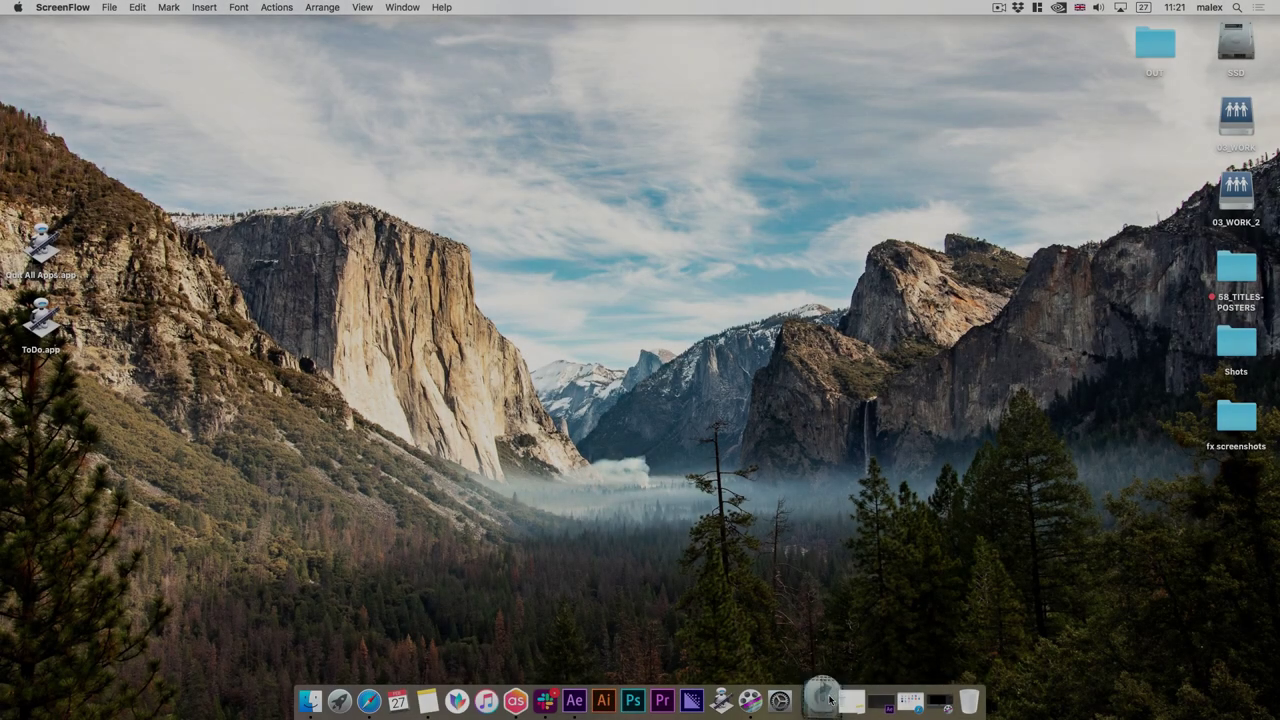
Open the 58_titles_posters_v1 folder from Downloads in Finder list view.
left_click(826, 698)
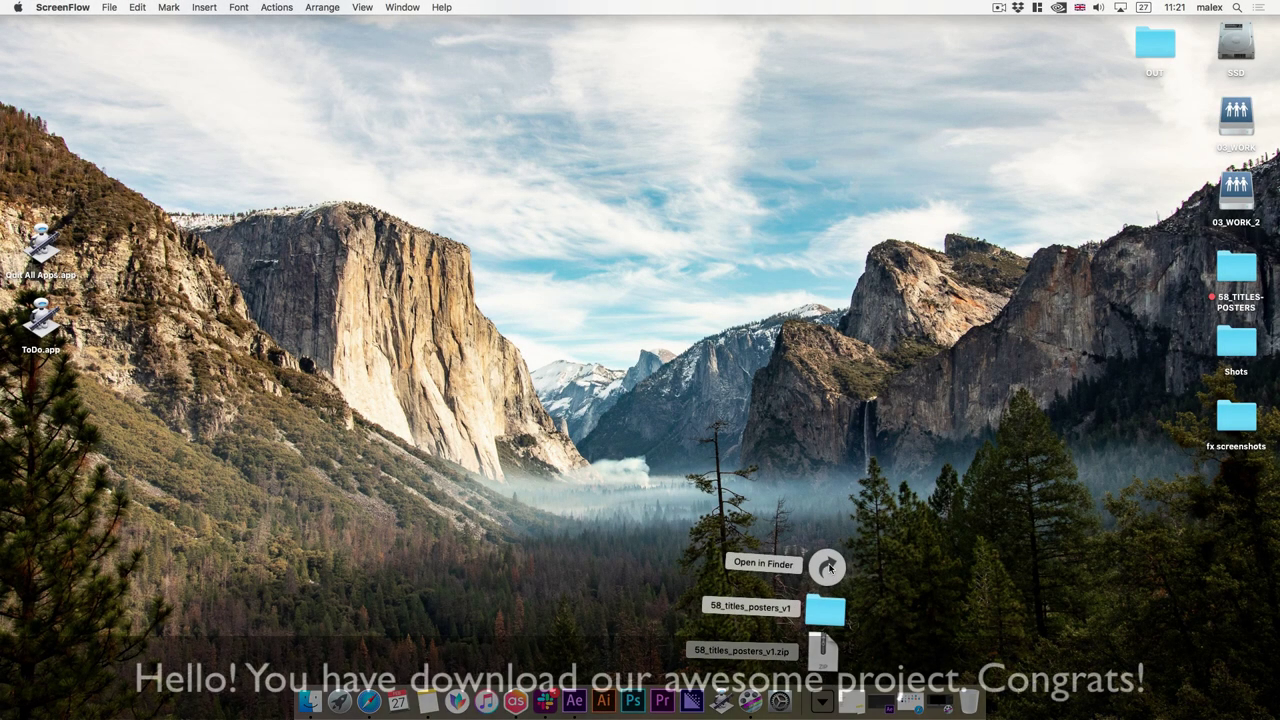
left_click(828, 568)
left_click(618, 237)
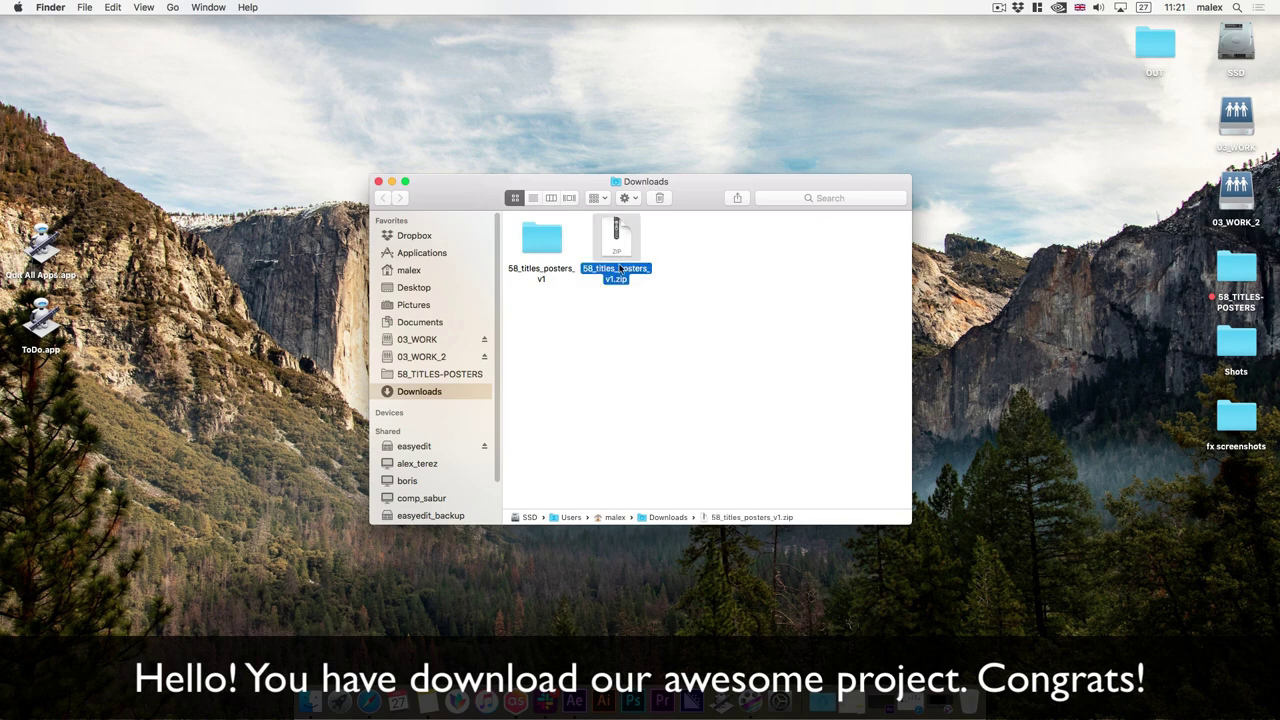
left_click(538, 240)
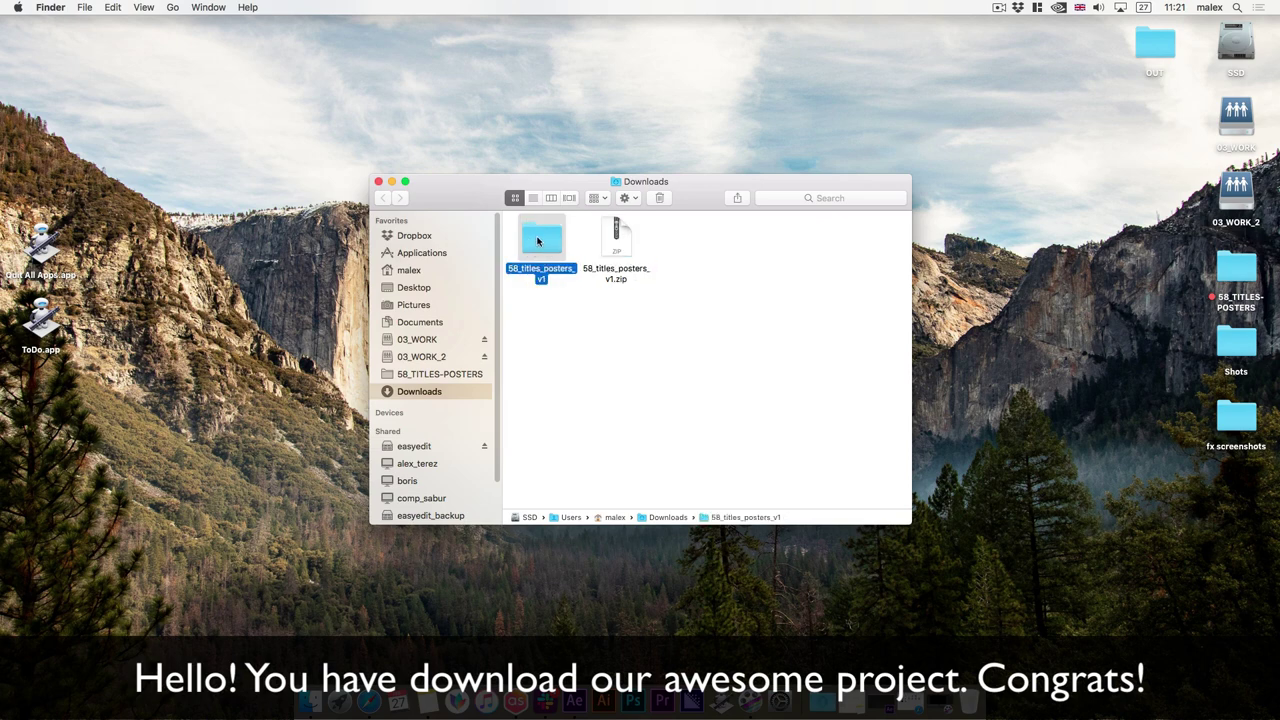
double_click(543, 238)
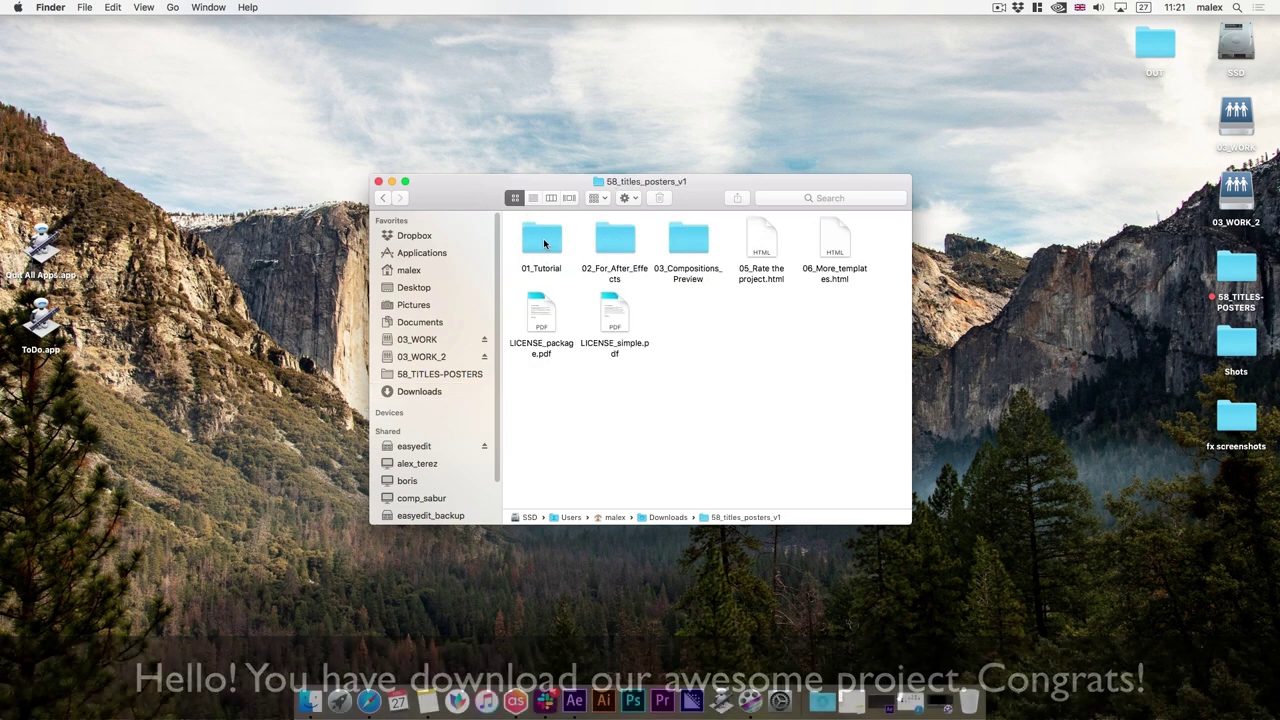
left_click(534, 198)
Expand 03_Compositions_Preview and open preview.html in the browser.
left_click(566, 259)
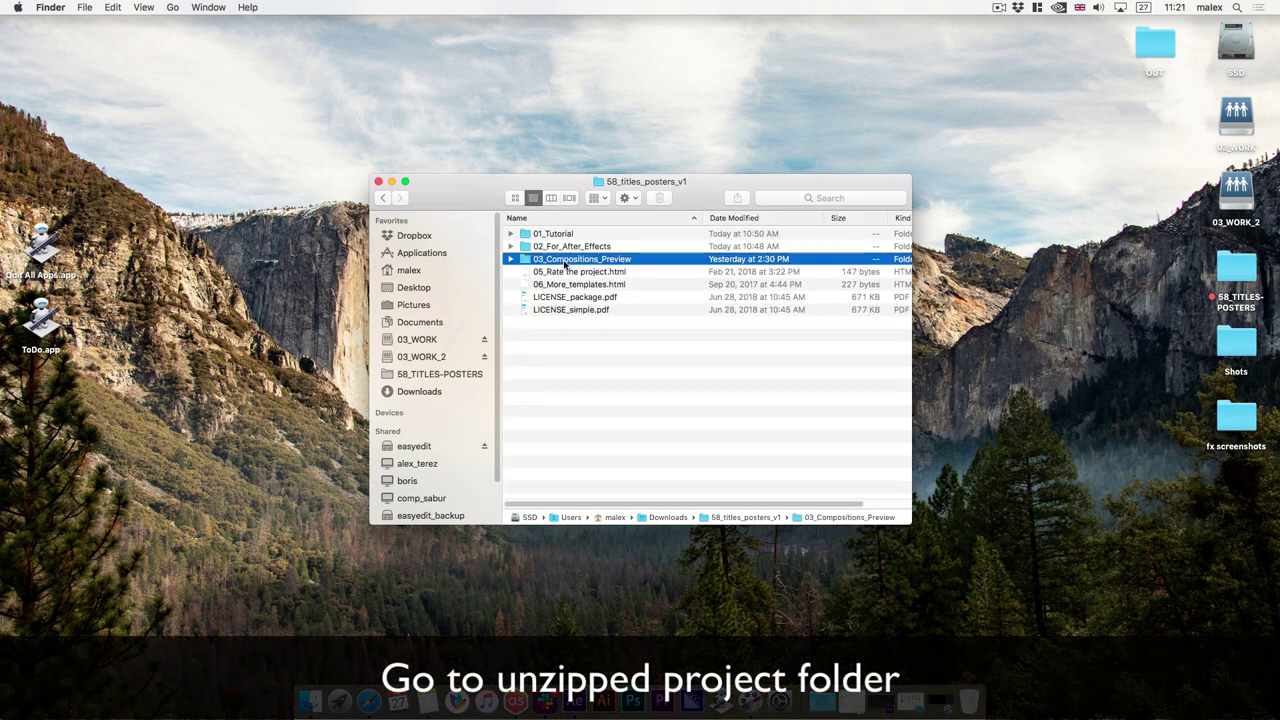
left_click(509, 260)
left_click(547, 311)
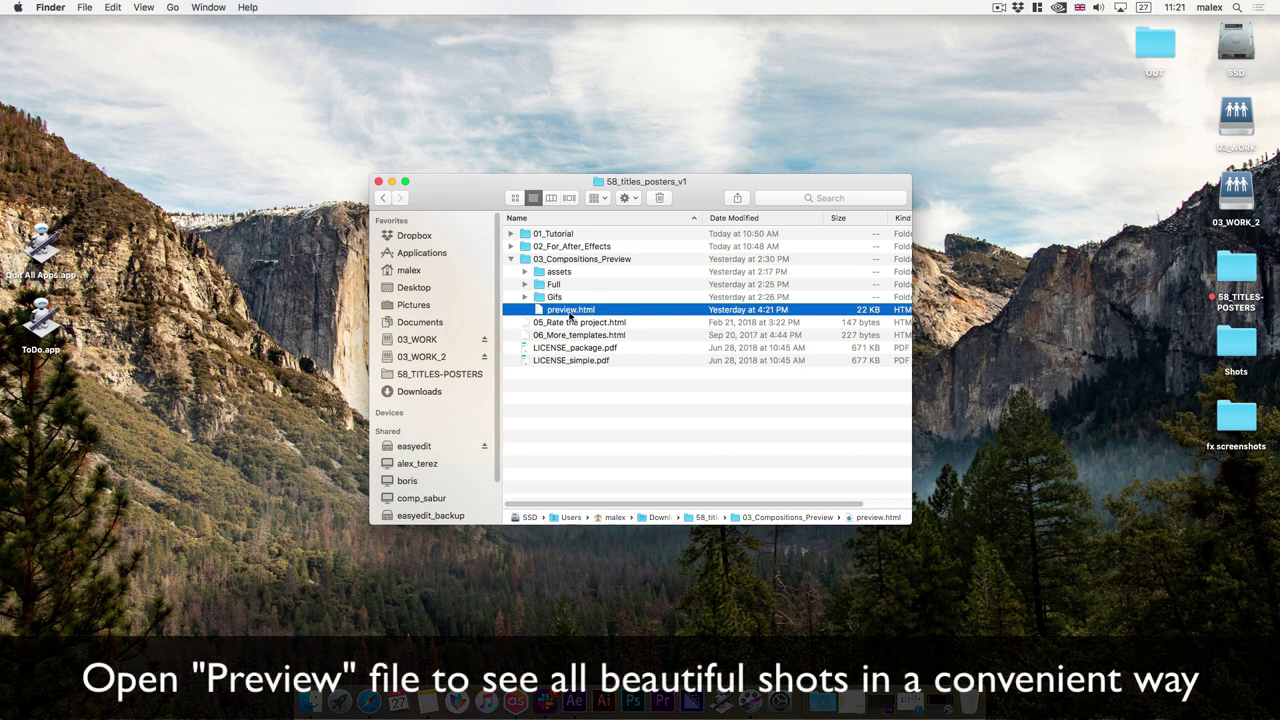
double_click(570, 311)
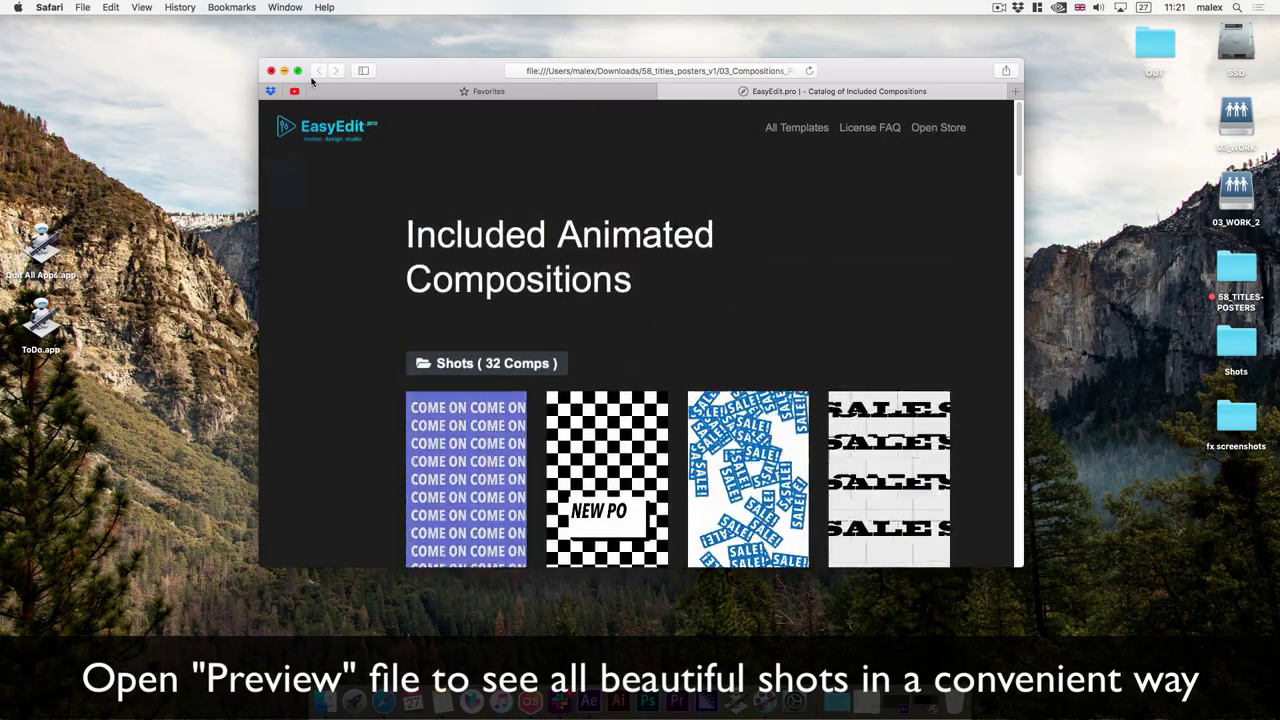
Move and enlarge the Safari preview window, then scroll through the shot thumbnails.
left_click_drag(311, 82, 311, 39)
mouse_move(1022, 525)
left_mouse_down()
mouse_move(1071, 569)
mouse_move(1095, 690)
left_mouse_up()
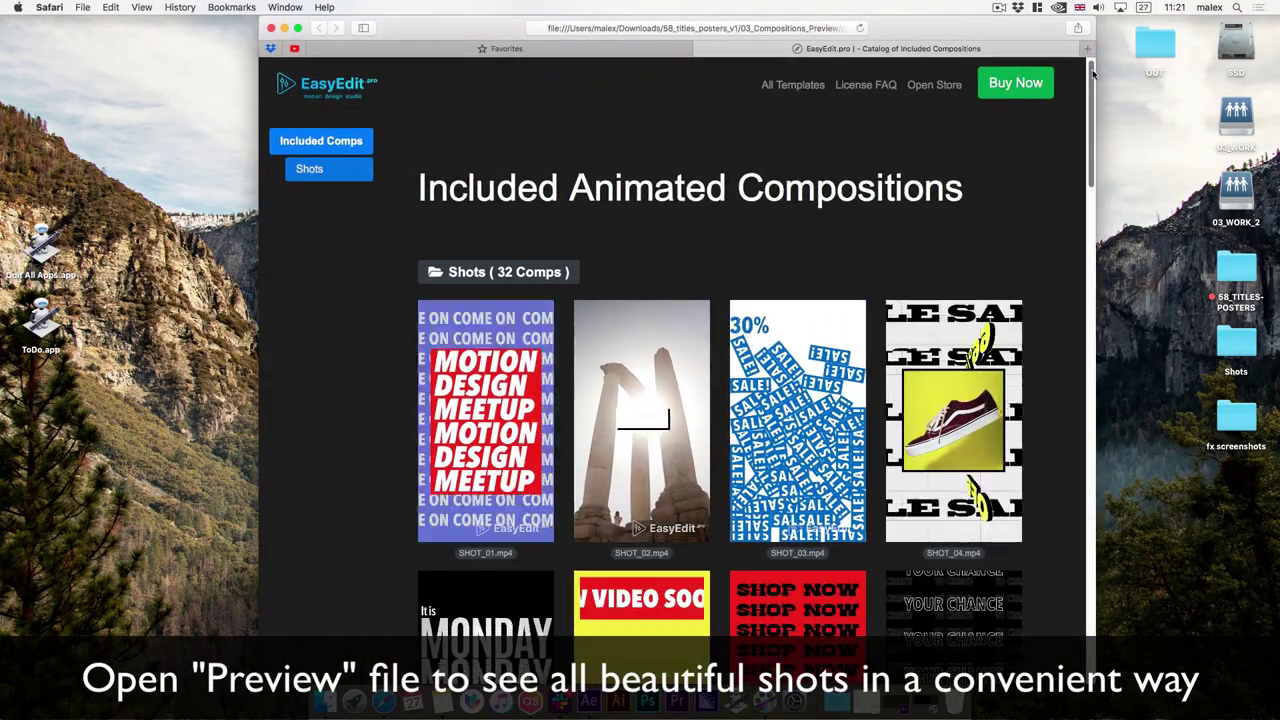
mouse_move(1093, 75)
left_mouse_down()
mouse_move(1103, 170)
mouse_move(1090, 396)
left_mouse_up()
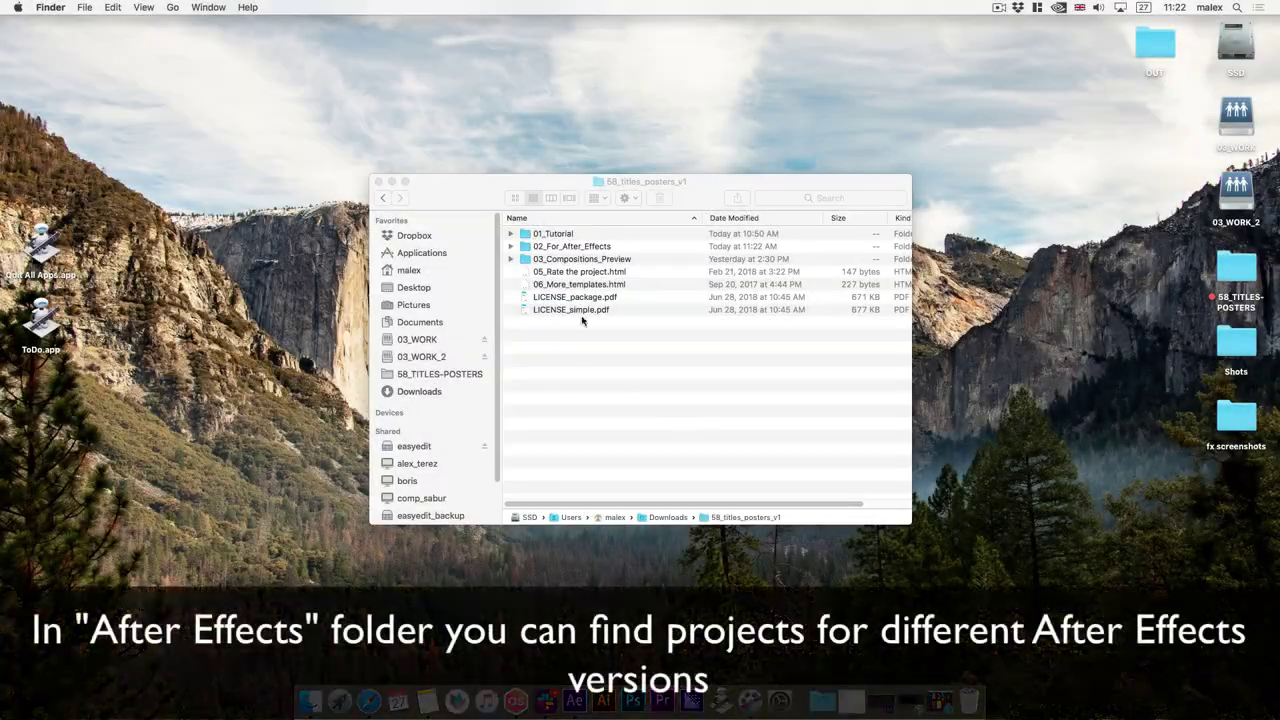
Expand 02_For_After_Effects > 58_TITLES-POSTERS and open the 58_TITLES-POSTERS (CC 2019).aep project.
left_click(472, 185)
left_click(543, 248)
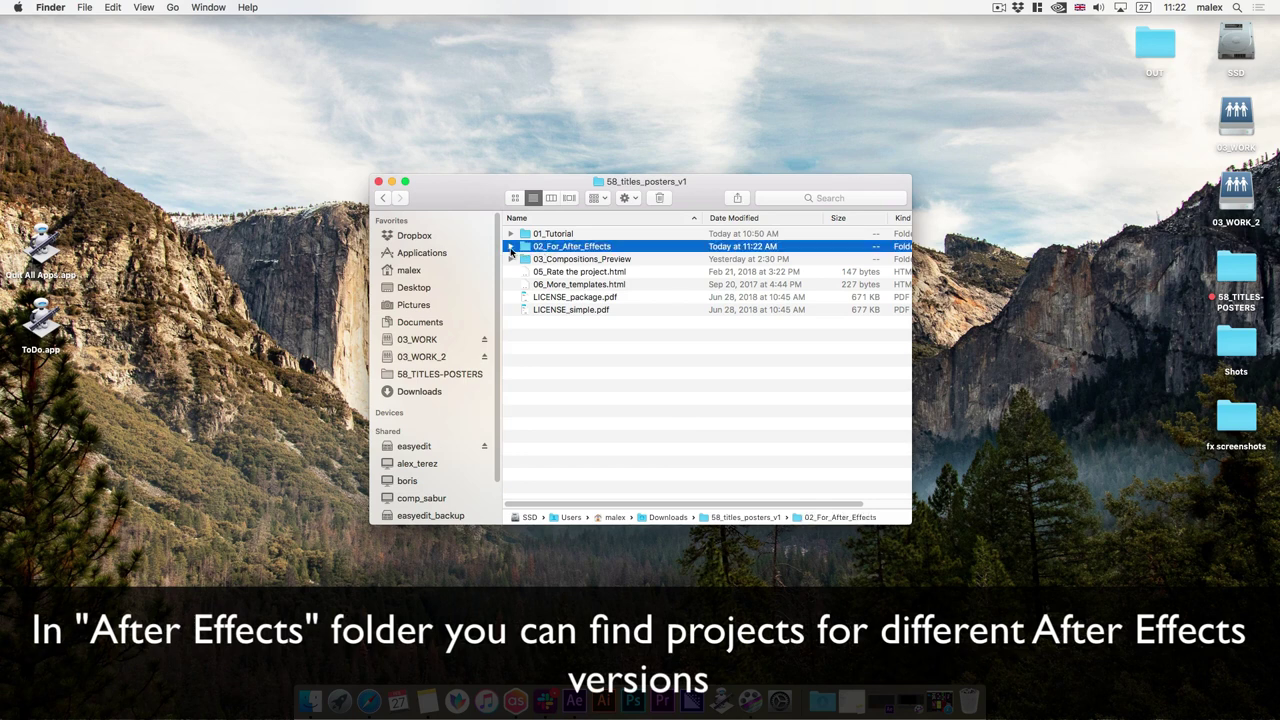
left_click(510, 249)
left_click(524, 259)
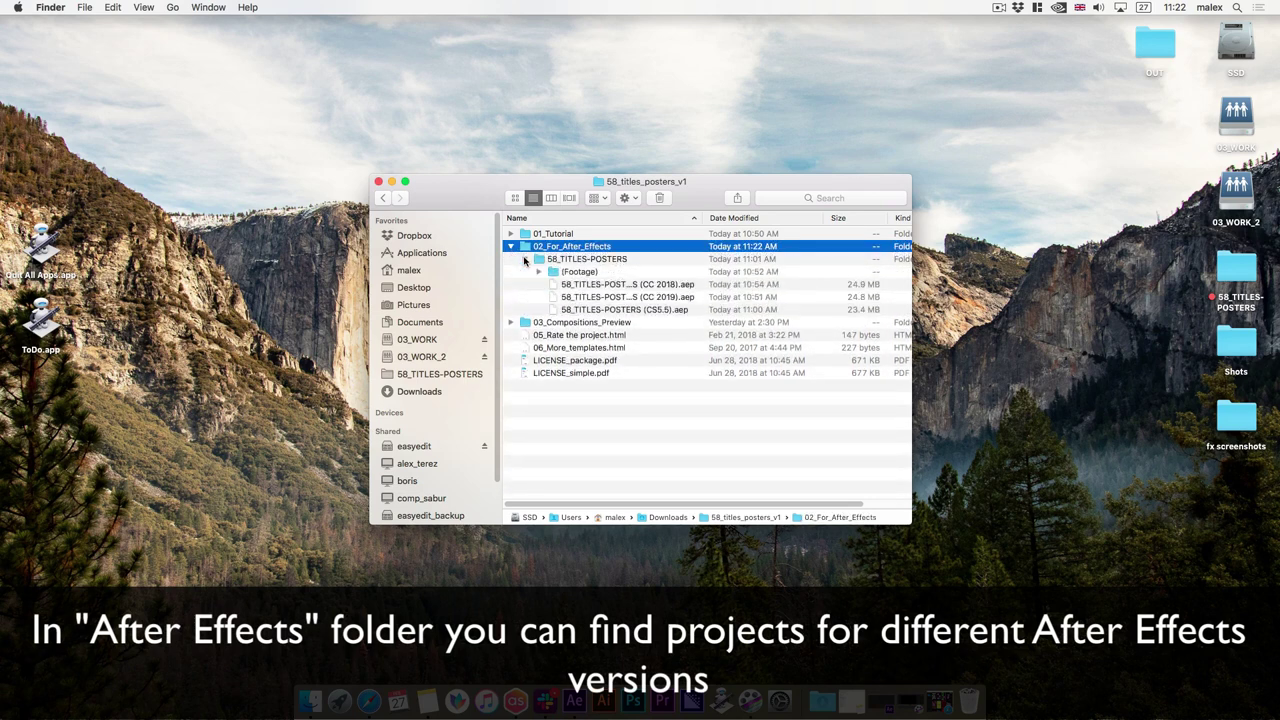
left_click(630, 286)
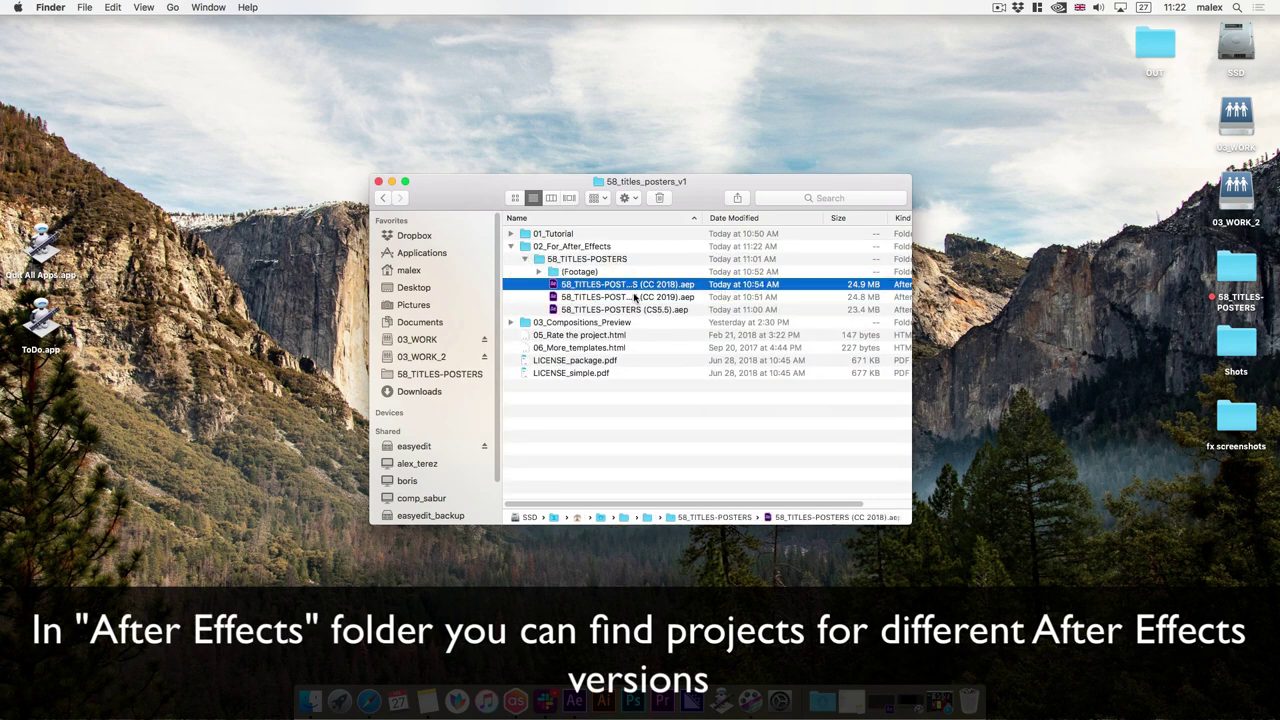
left_click(636, 297)
left_click(645, 311)
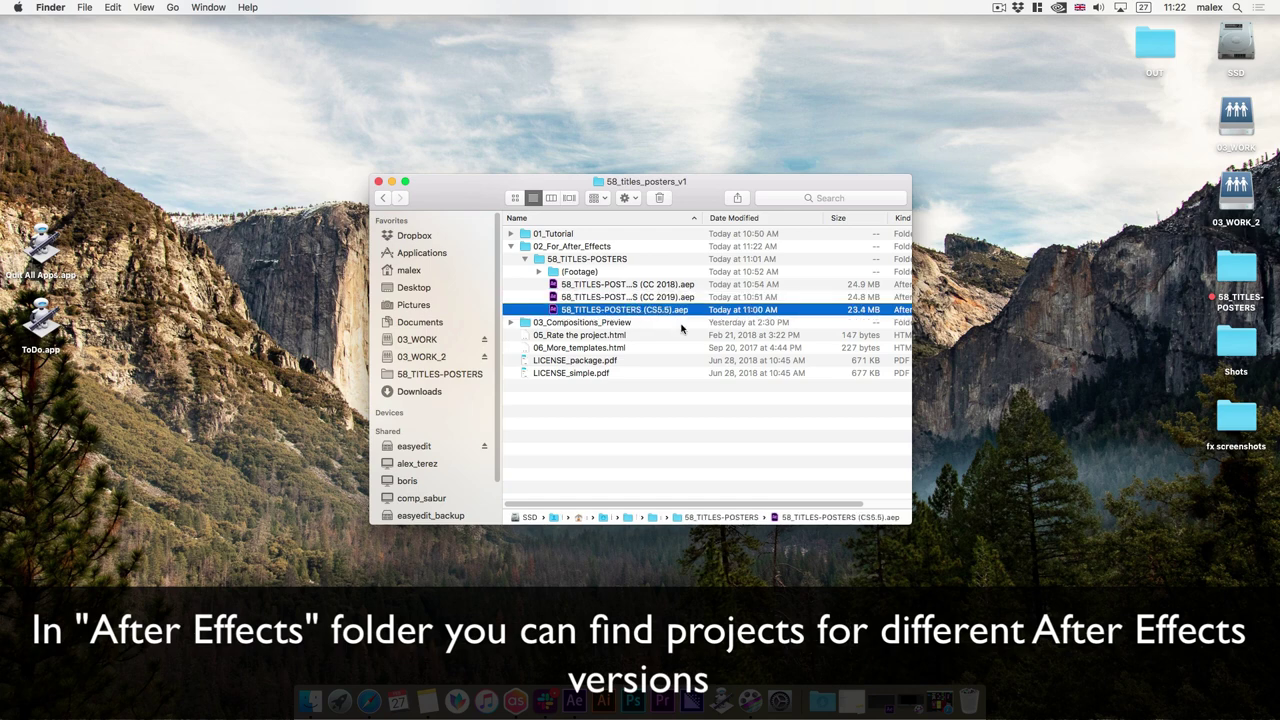
double_click(667, 298)
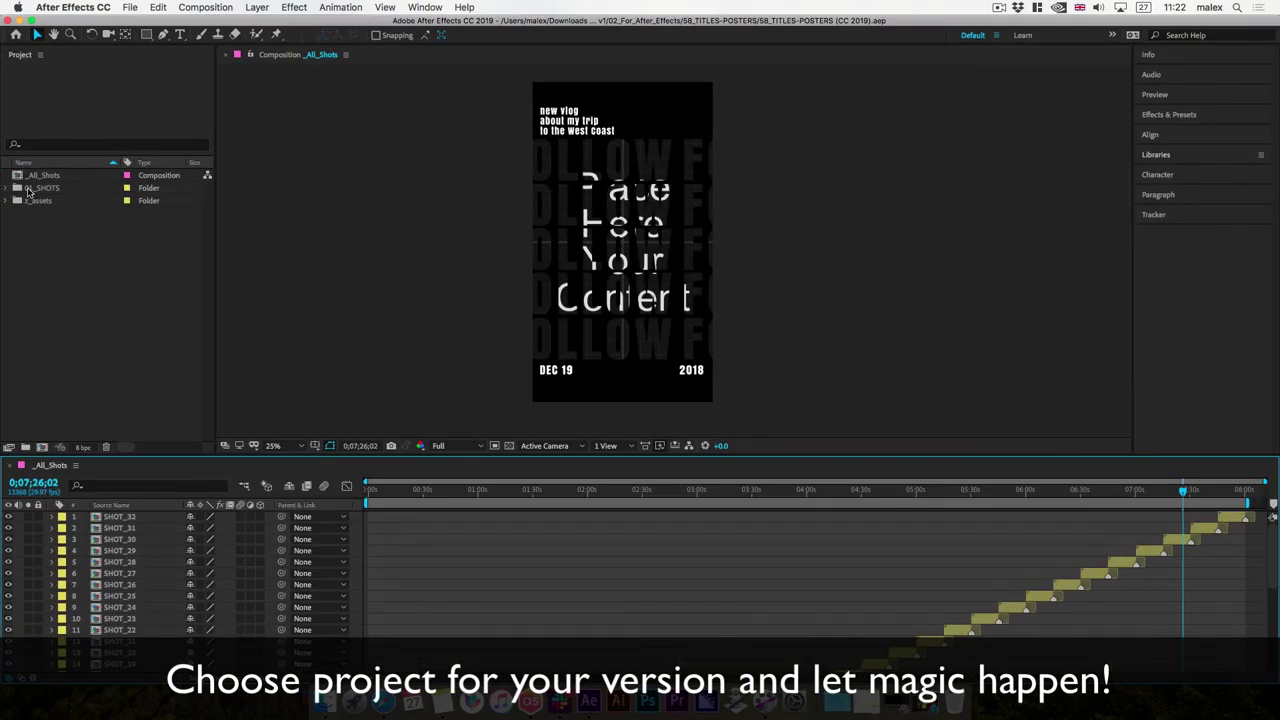
Select _All_Shots, enlarge the timeline and scrub through shots up to 0;01;57;04.
left_click(28, 190)
left_click(32, 176)
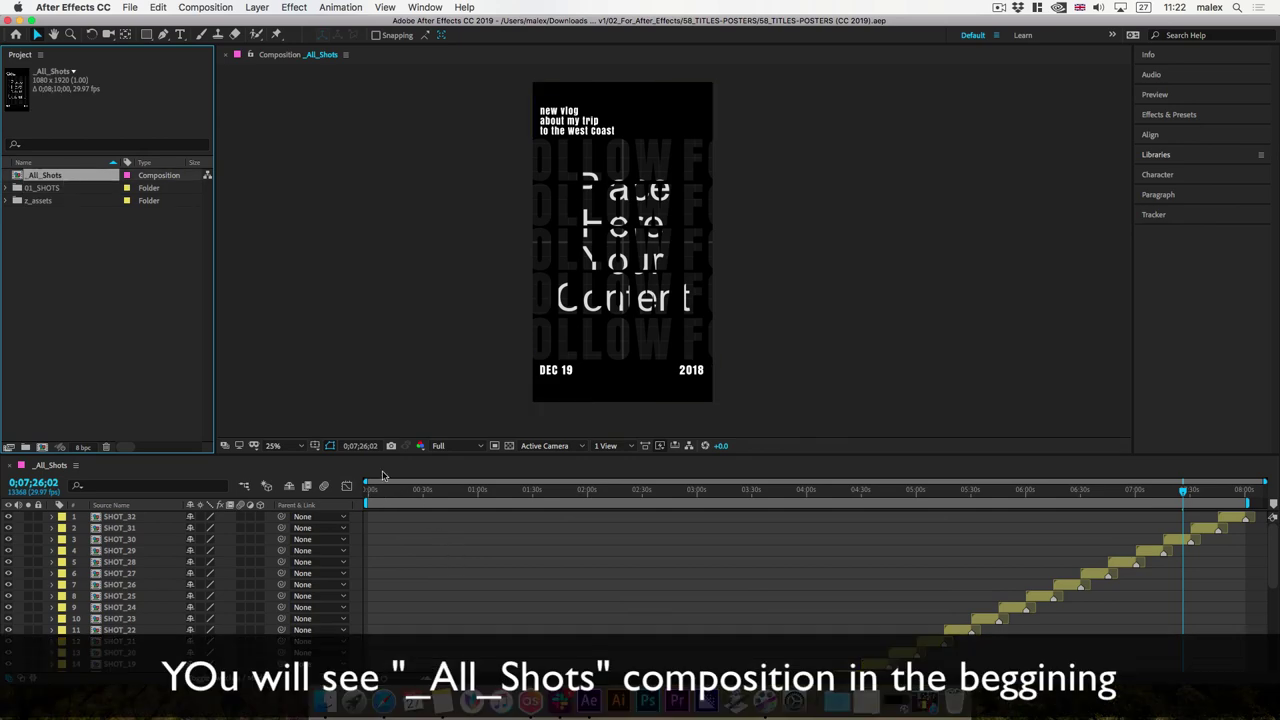
mouse_move(386, 455)
left_mouse_down()
mouse_move(386, 421)
mouse_move(377, 457)
mouse_move(410, 460)
left_mouse_up()
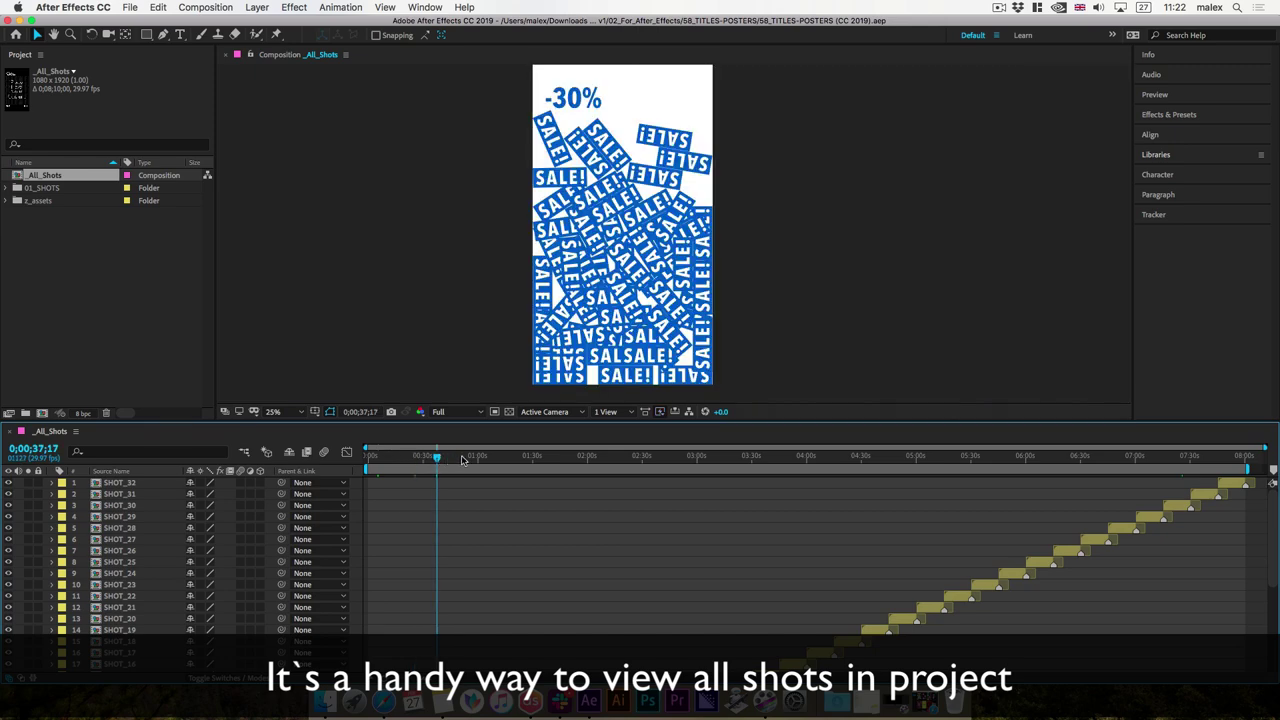
left_click_drag(464, 461, 517, 461)
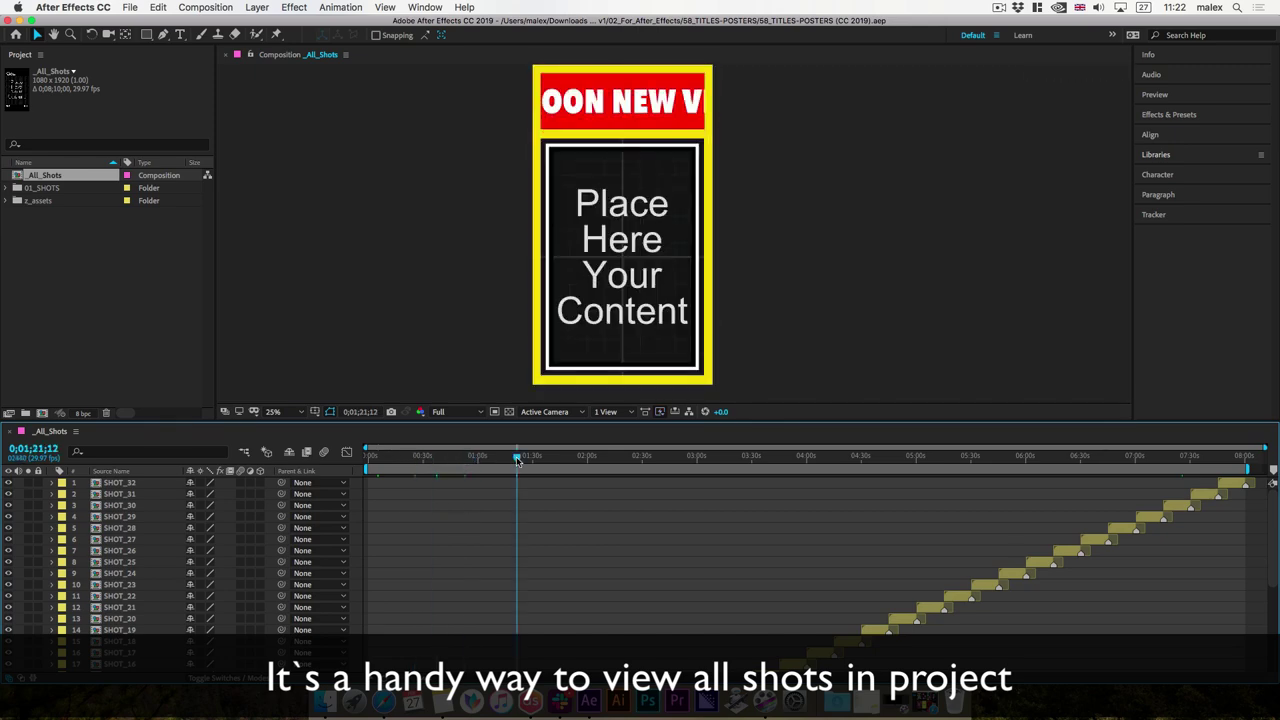
left_click(584, 457)
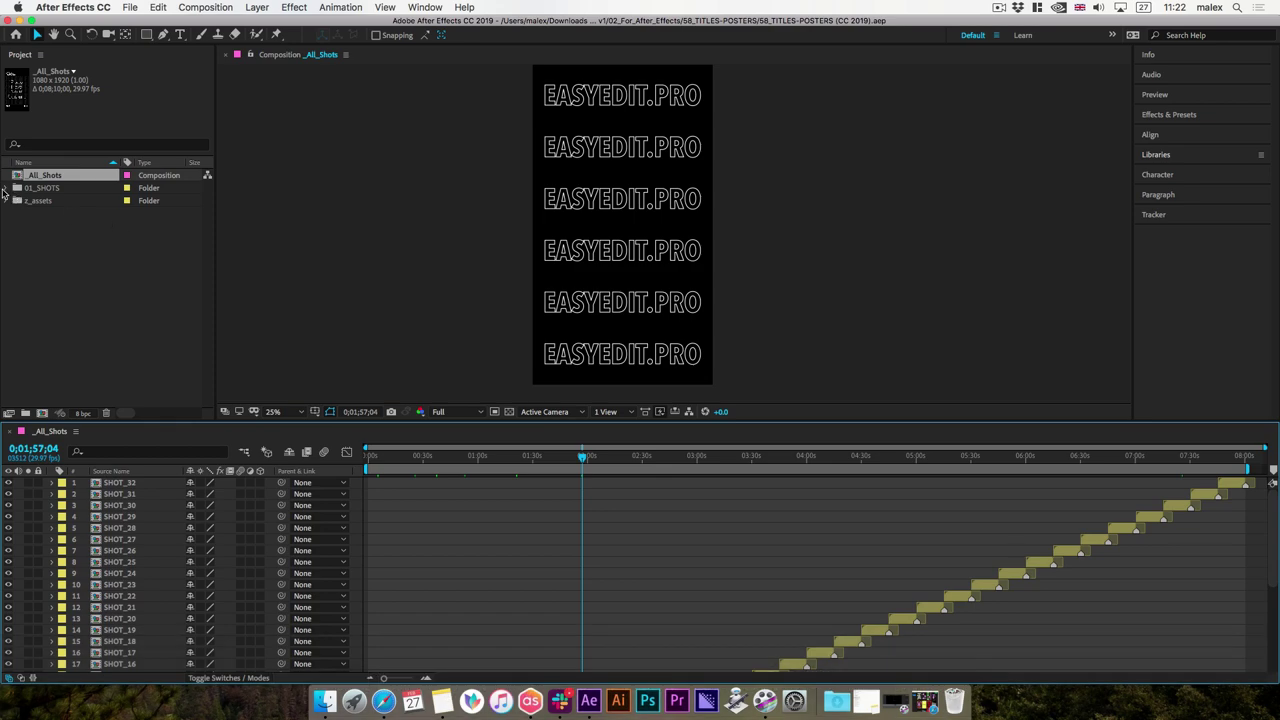
left_click(5, 195)
Expand 01_SHOTS, browse the SHOT folders and compare against the shot preview page.
left_click(7, 189)
left_click(60, 188)
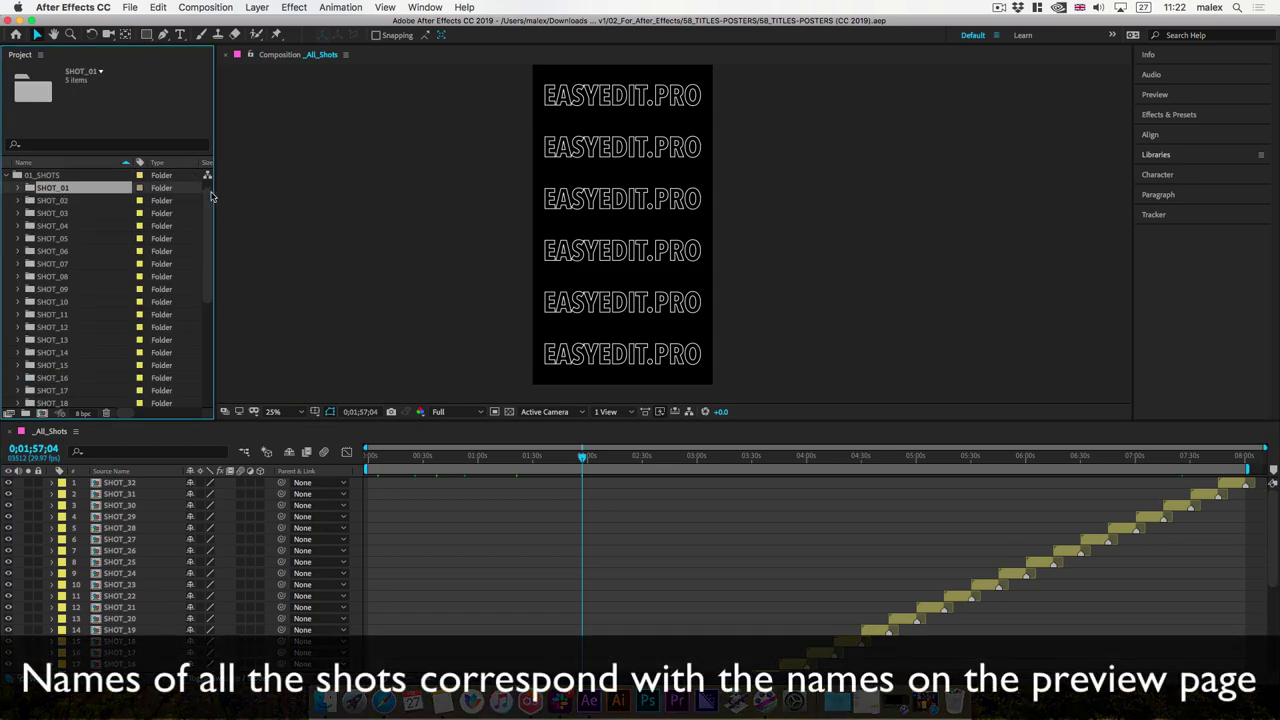
left_click_drag(207, 198, 211, 239)
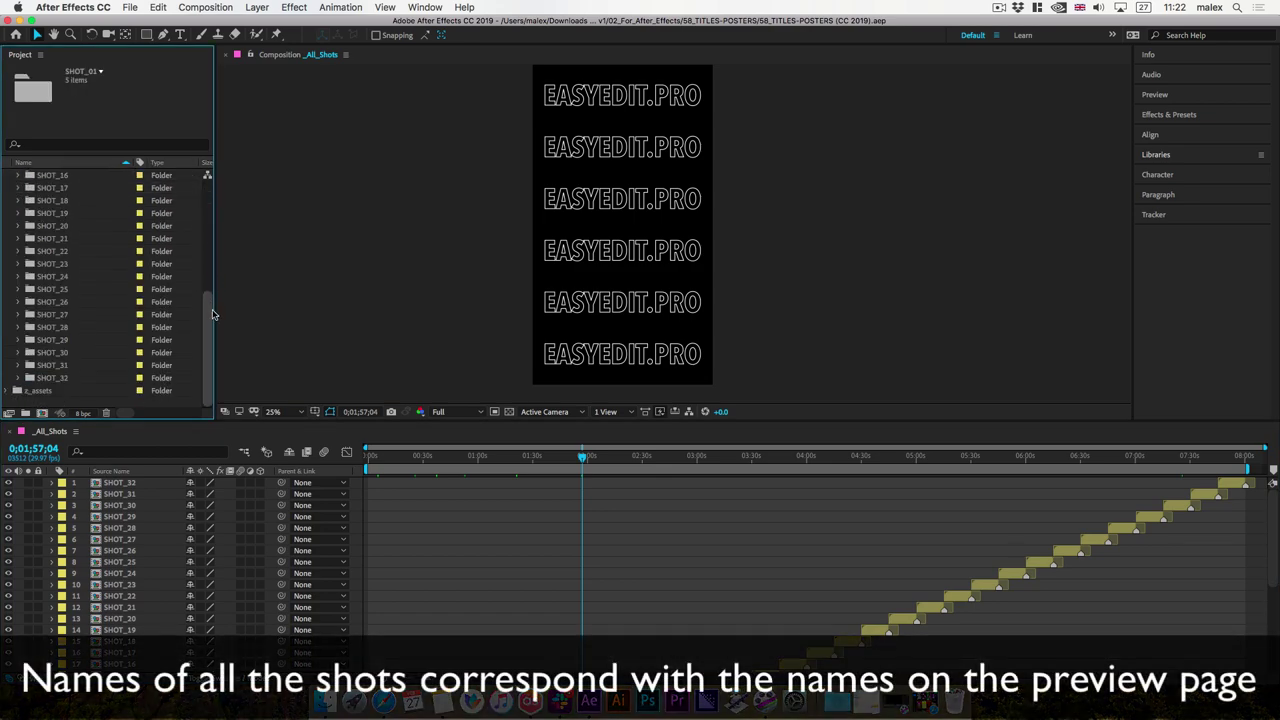
left_click_drag(212, 315, 213, 177)
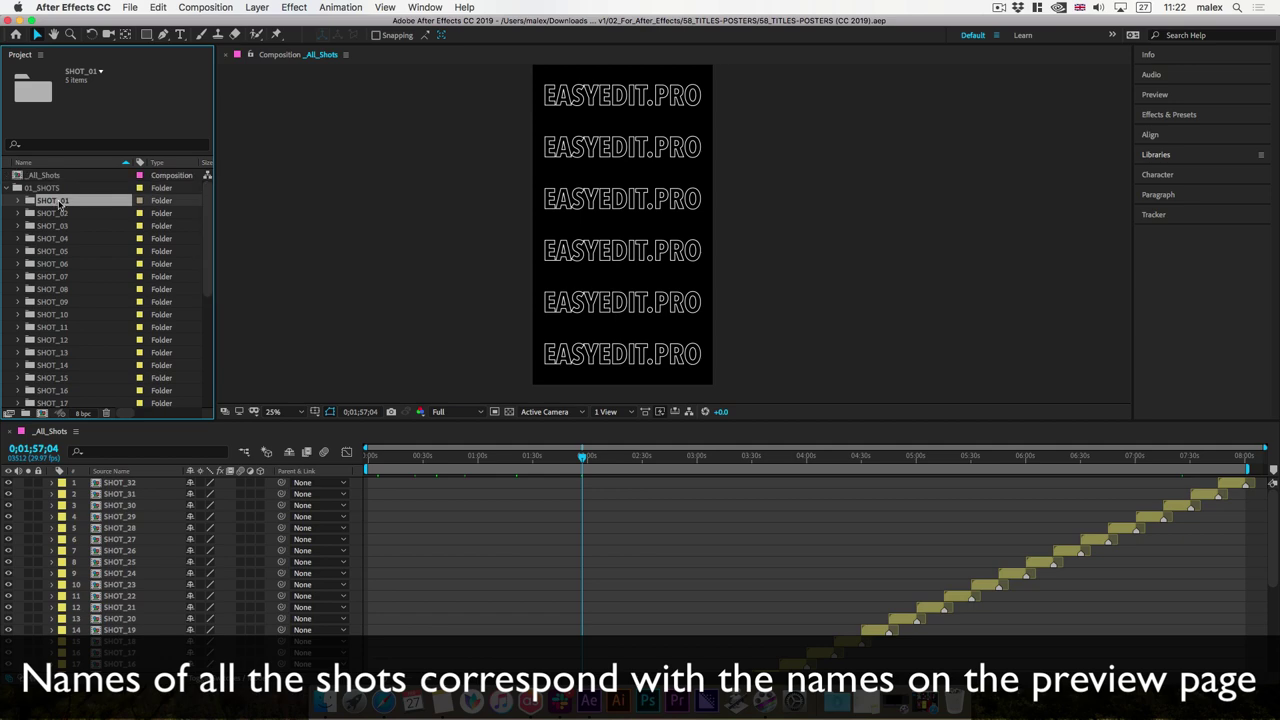
left_click(63, 214)
left_click(66, 228)
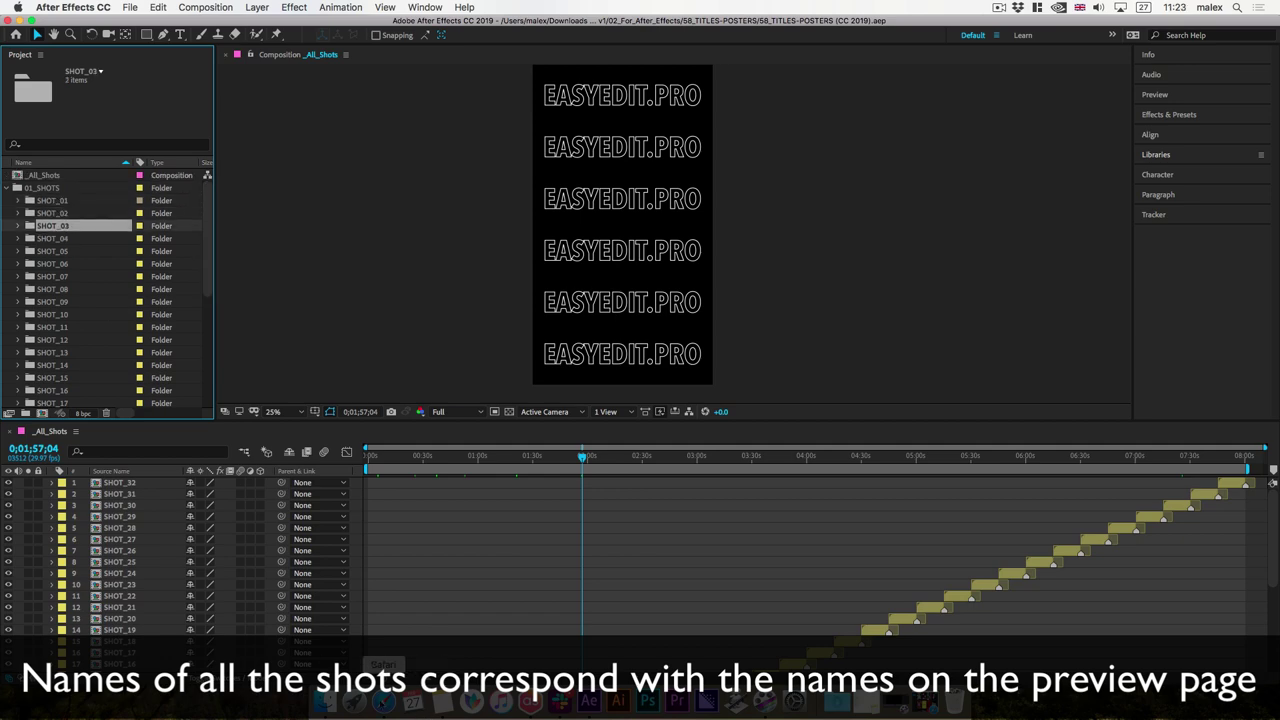
left_click(383, 700)
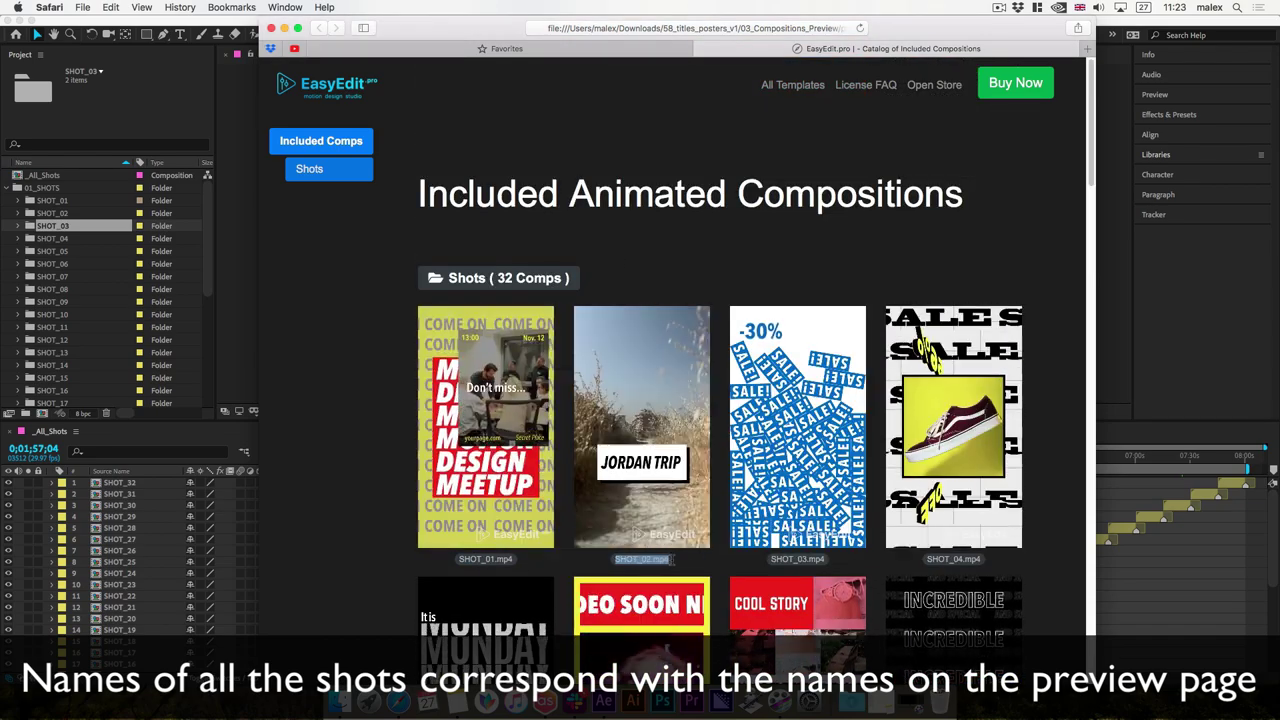
scroll(740, 556, "down", 2)
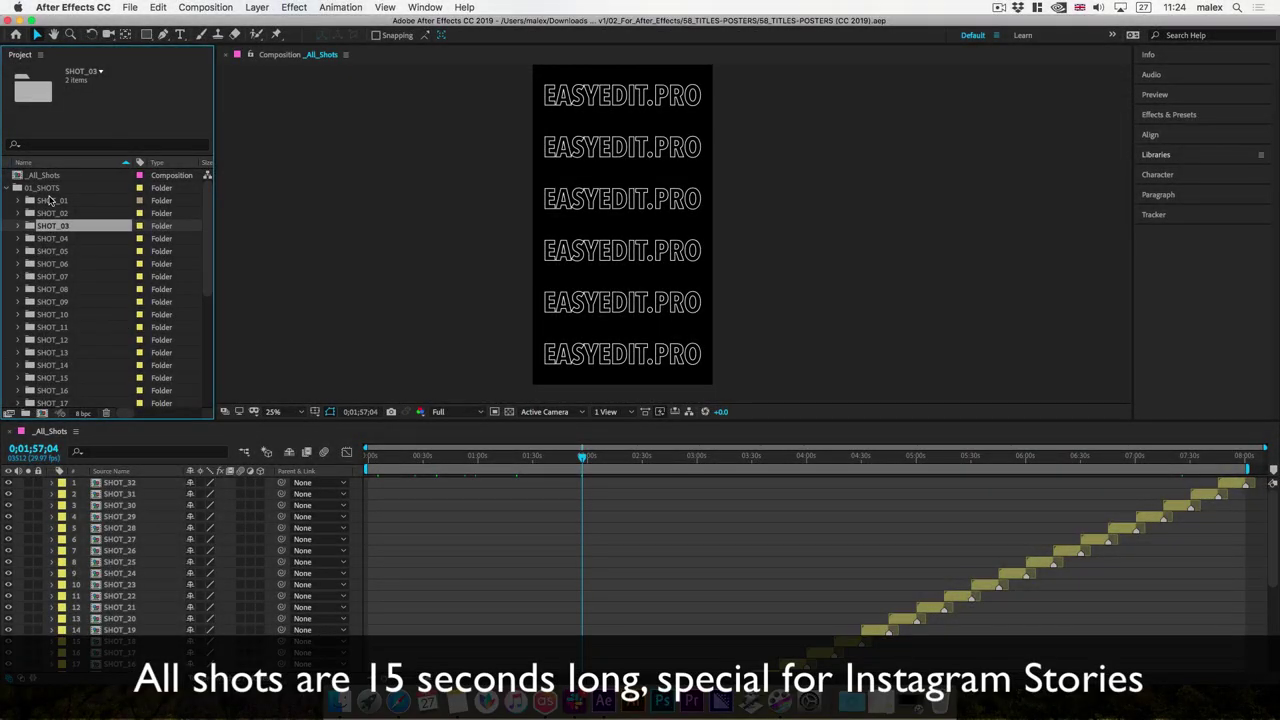
Expand the SHOT_01 folder and open the SHOT_01 composition.
left_click(27, 201)
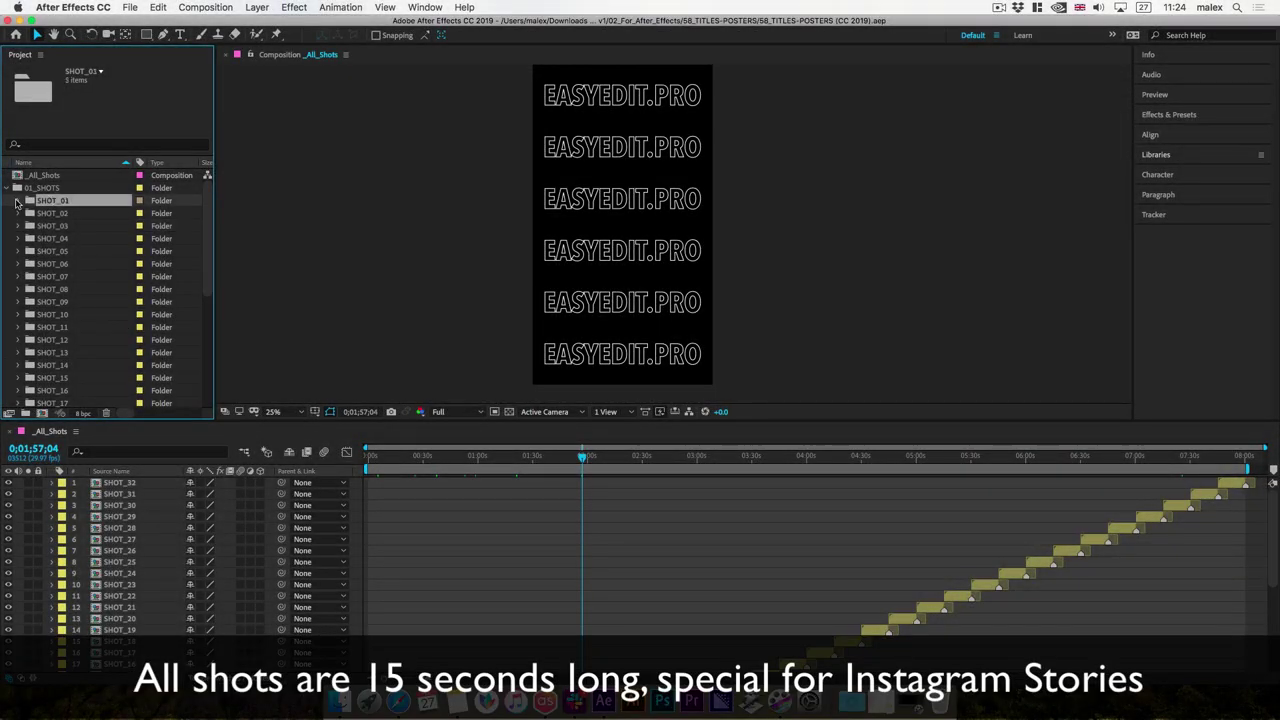
left_click(16, 202)
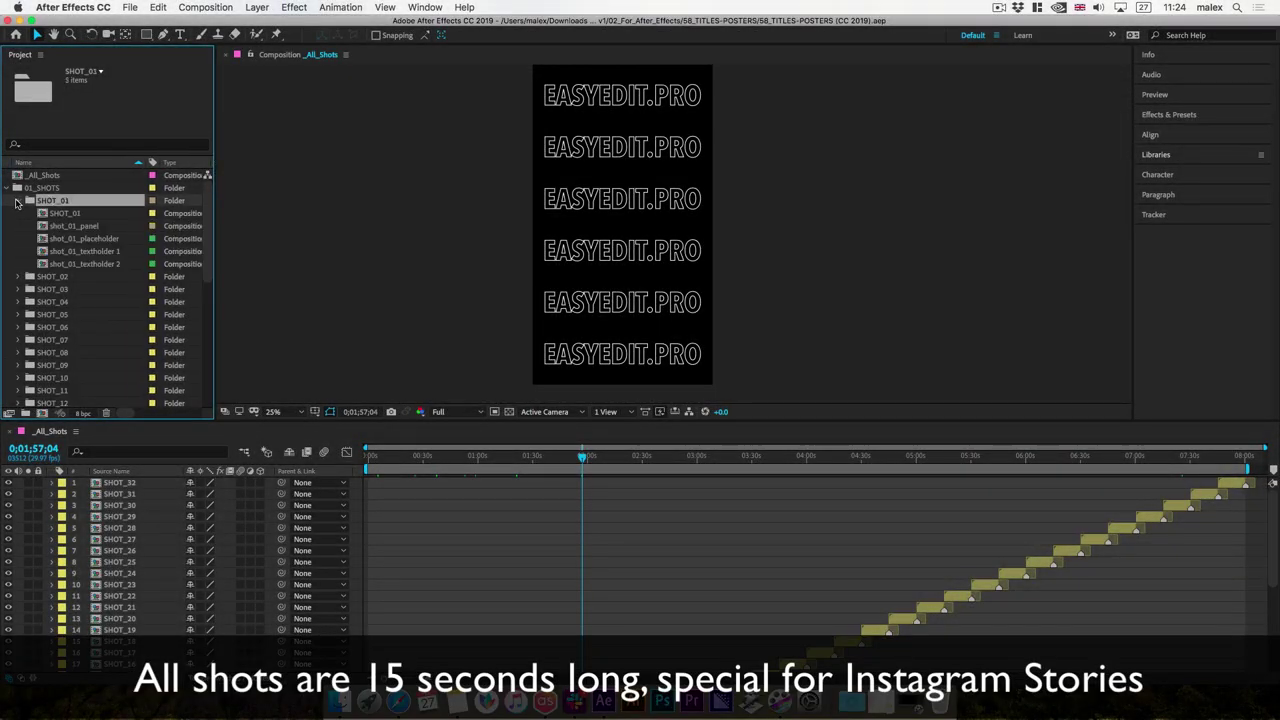
left_click(64, 214)
double_click(66, 216)
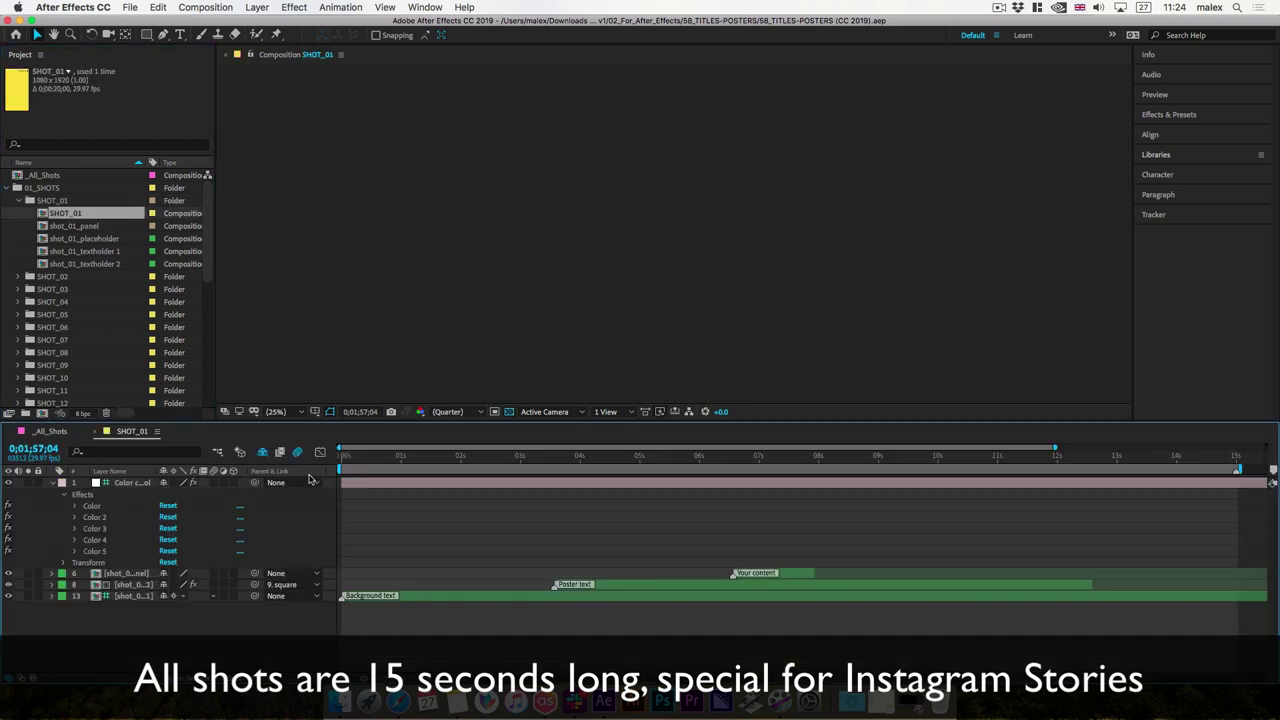
Collapse the Color Control effects and scrub SHOT_01 to 15 seconds and back.
left_click(54, 484)
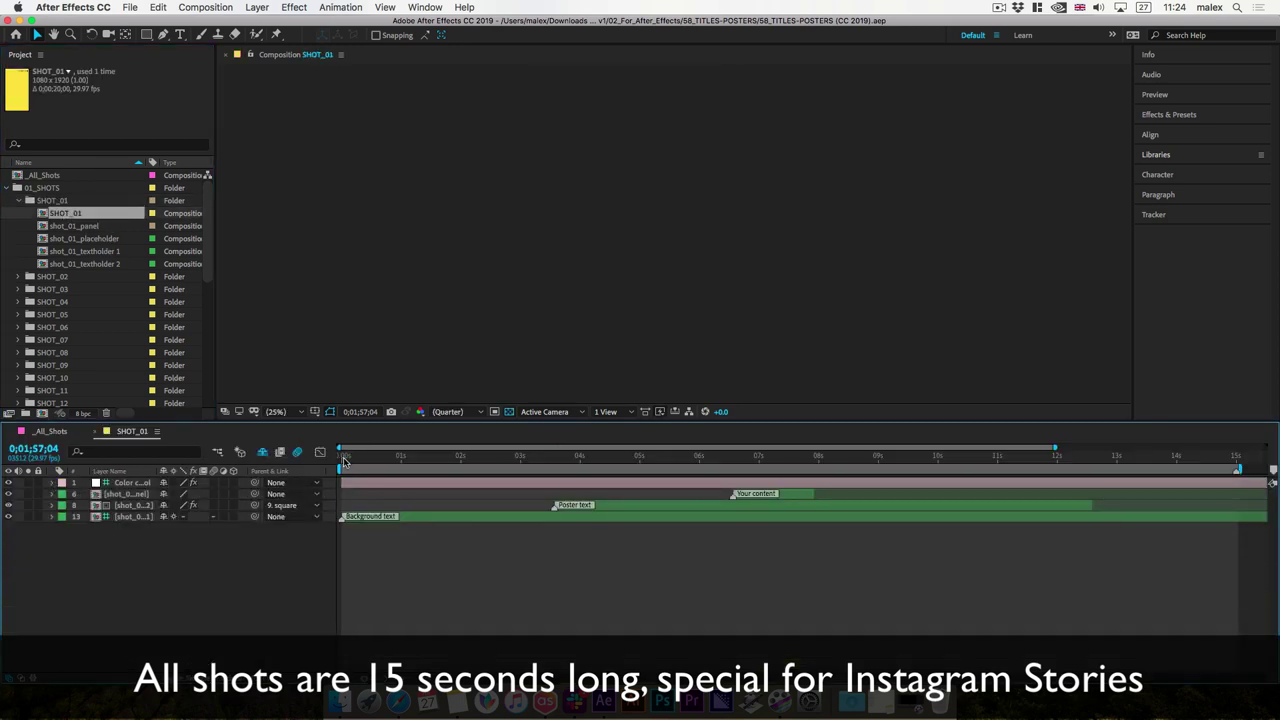
mouse_move(344, 460)
left_mouse_down()
mouse_move(572, 478)
mouse_move(967, 471)
mouse_move(380, 486)
mouse_move(344, 470)
left_mouse_up()
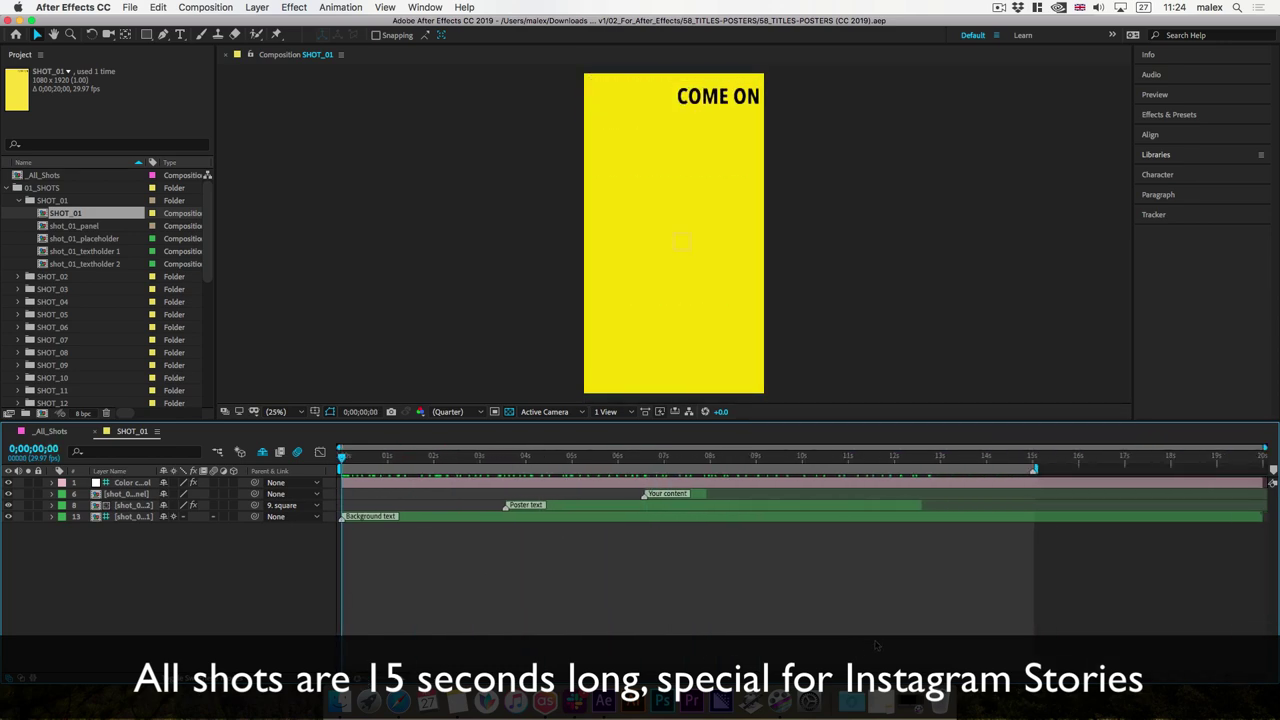
left_click(1028, 481)
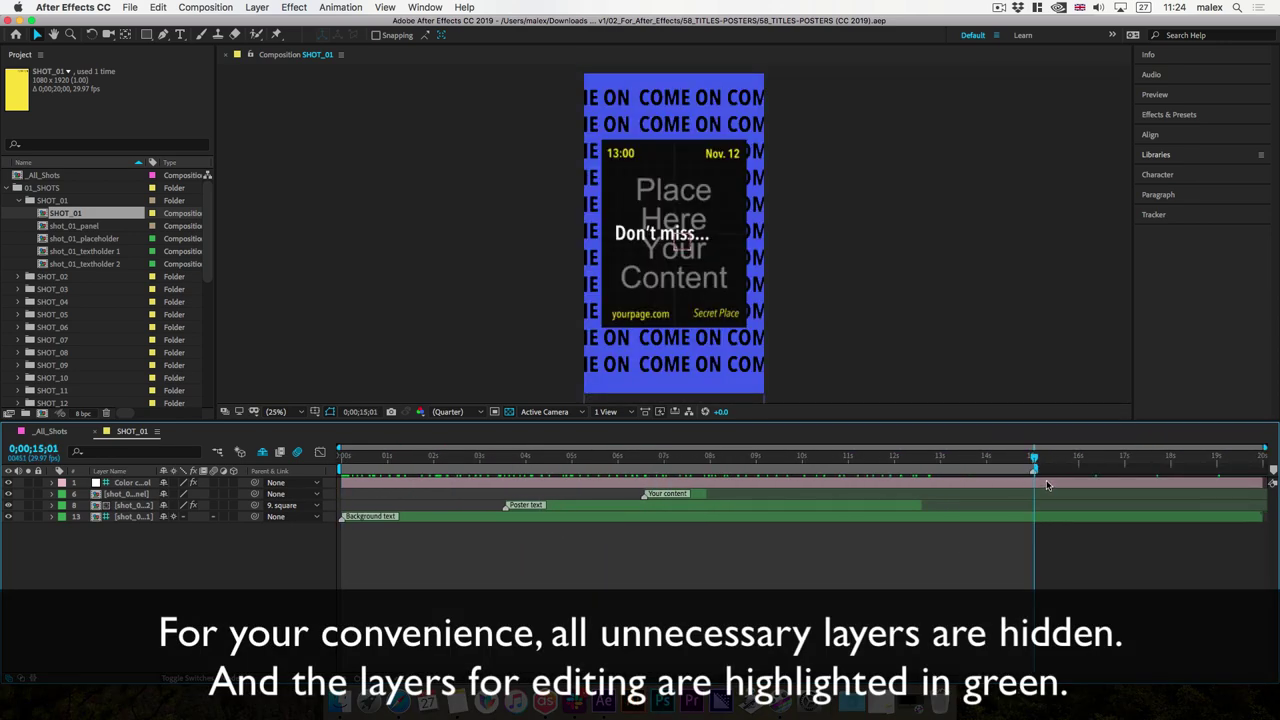
left_click_drag(1033, 462, 285, 484)
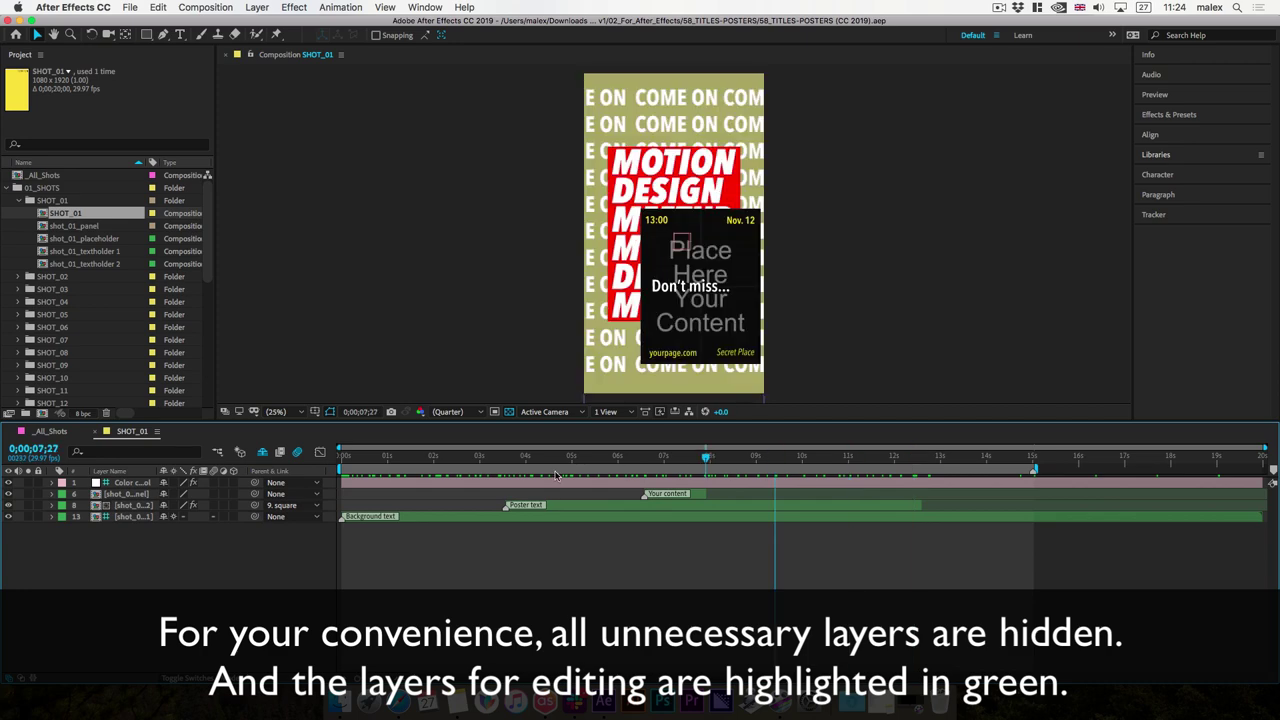
Inspect SHOT_01's layers and the placeholder and textholder items in the Project panel.
left_click(416, 520)
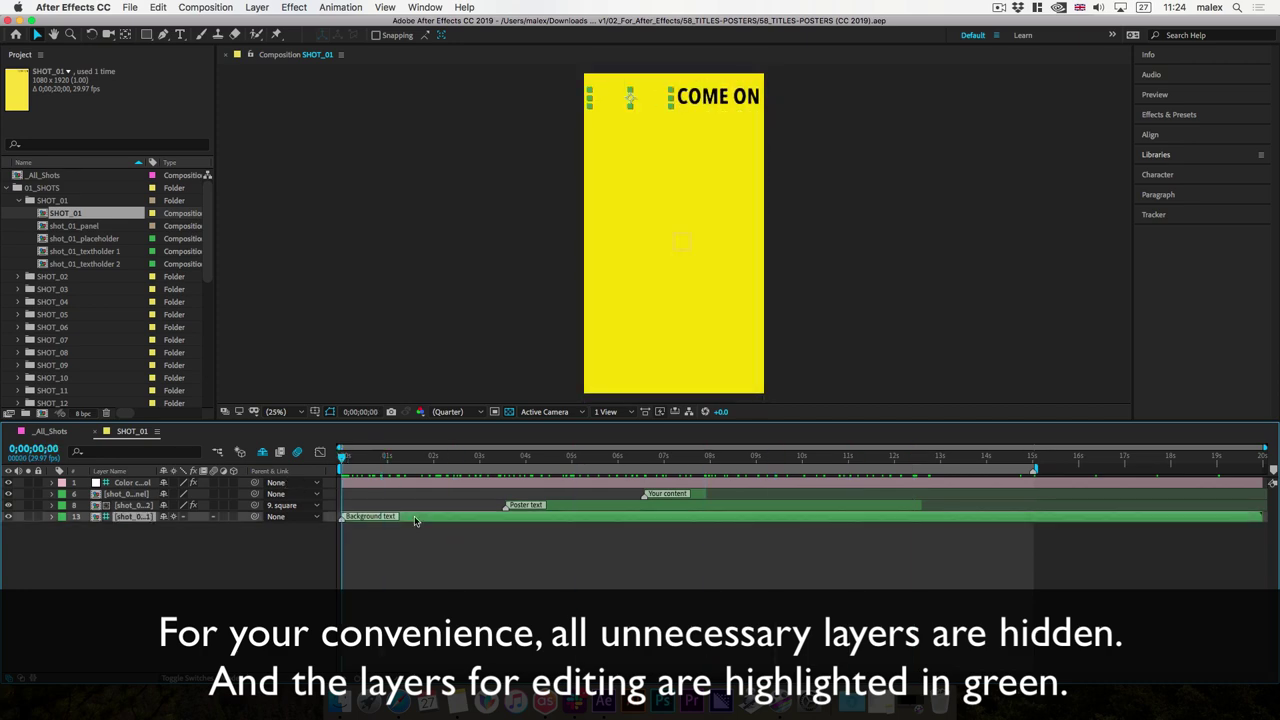
left_click(133, 505)
left_click(136, 495)
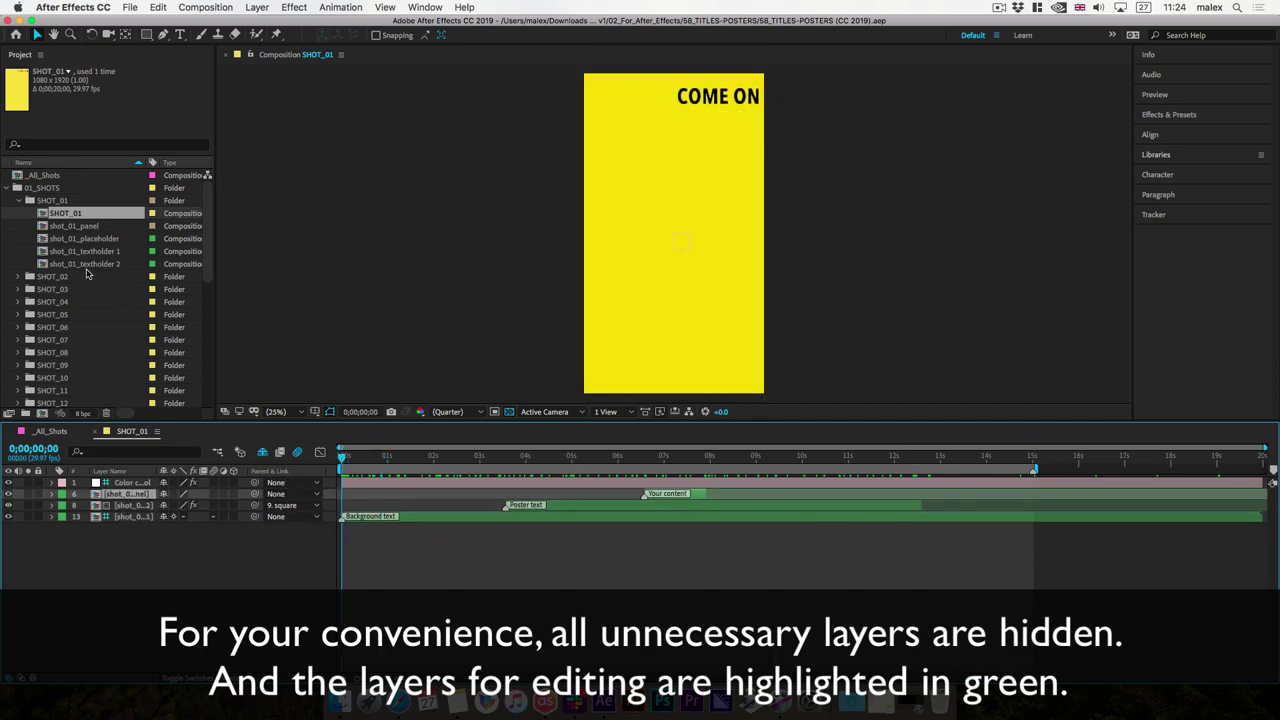
left_click(104, 241)
left_click(112, 252)
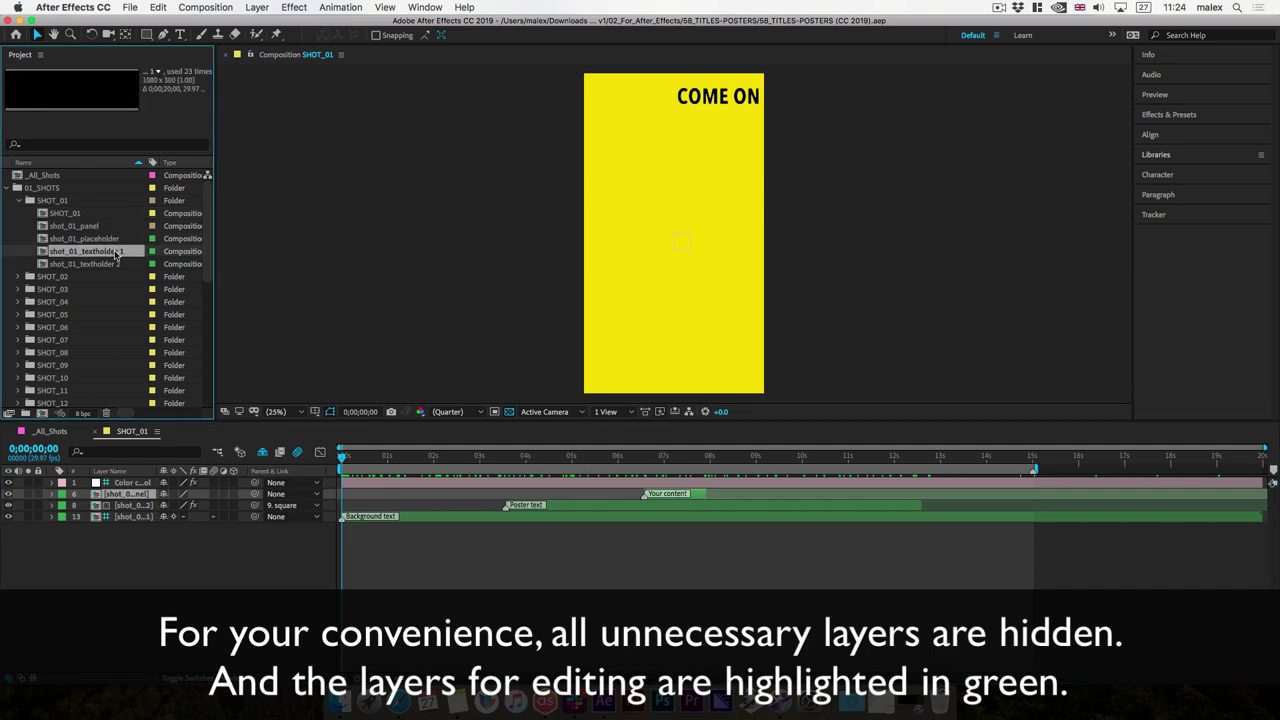
left_click(113, 265)
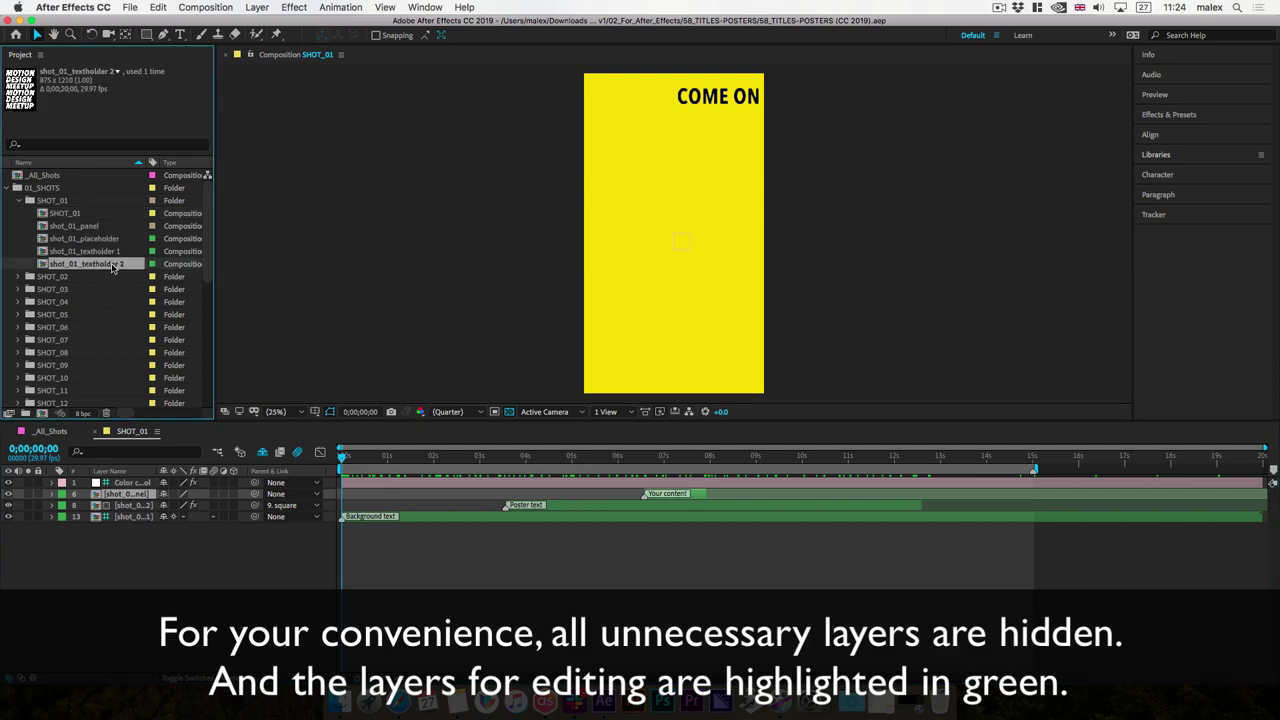
Open the shot_01_textholder 1 precomp and replace COME ON with 'Your text'.
double_click(423, 519)
left_click_drag(514, 453, 721, 456)
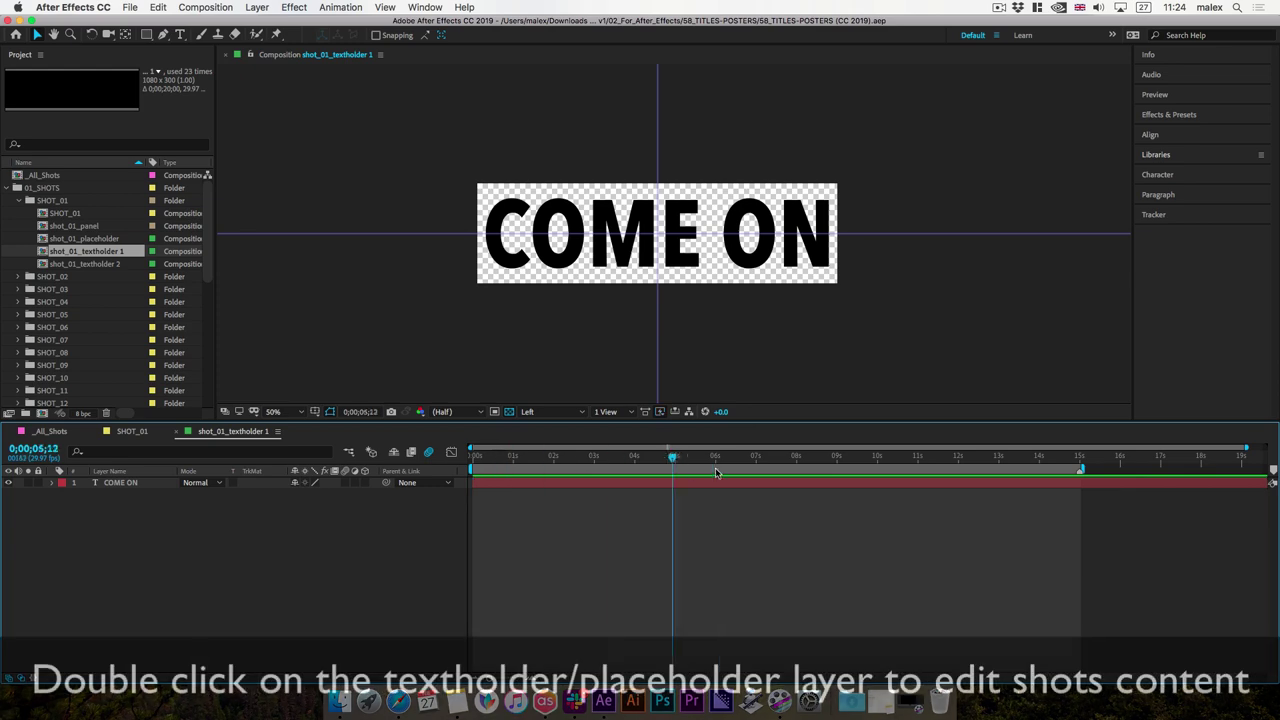
double_click(743, 484)
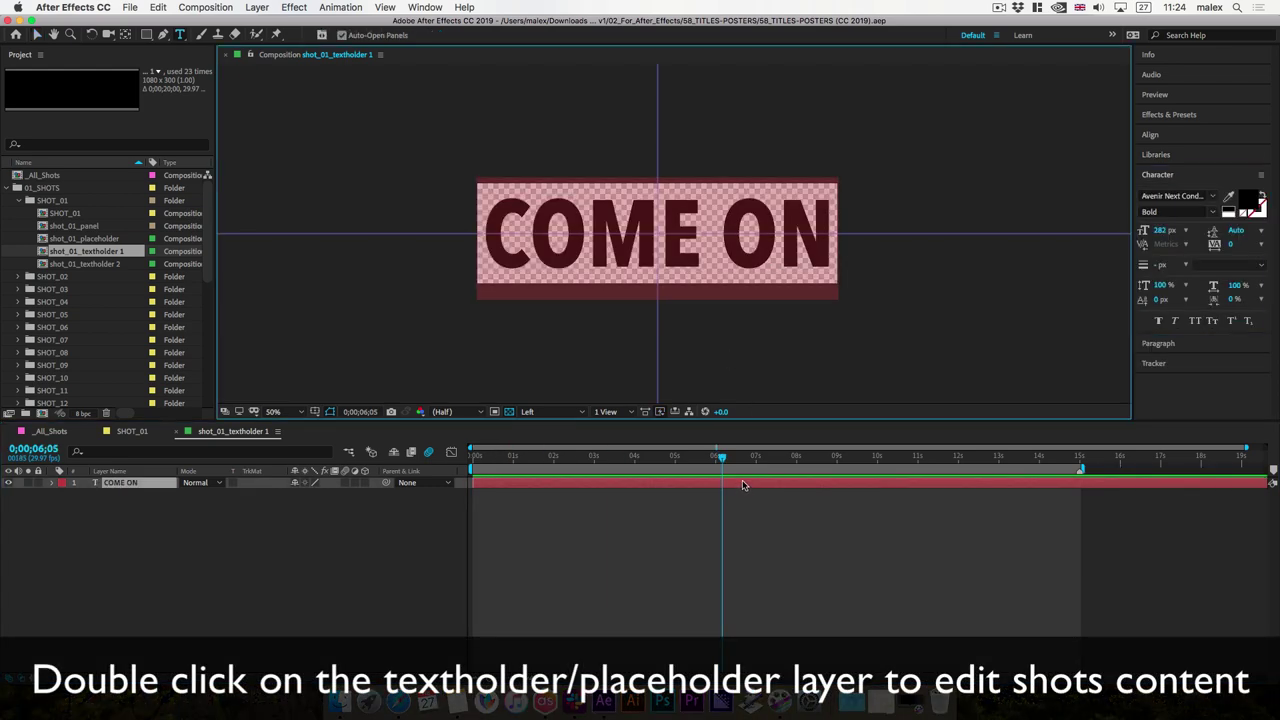
type("our")
key("BackSpace")
key("BackSpace")
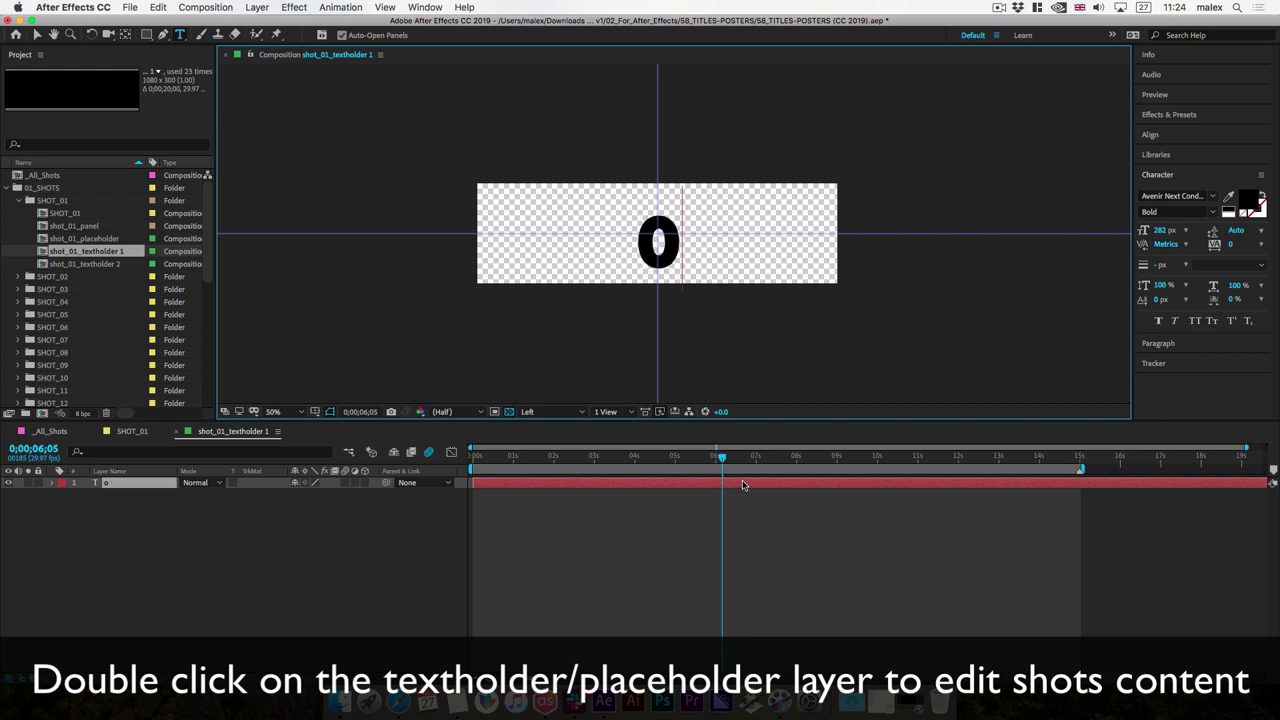
key("BackSpace")
type("Your te")
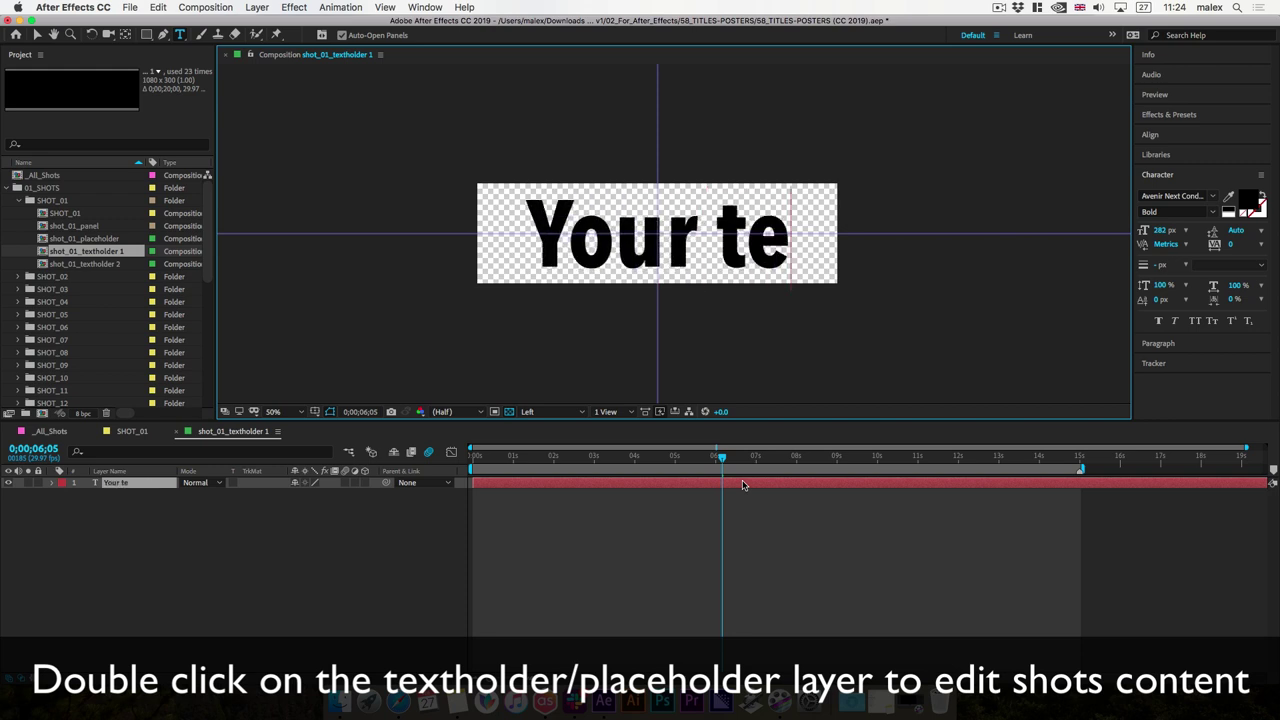
type("xt")
Set the text to All Caps at 242 px and finish editing.
key("super+a")
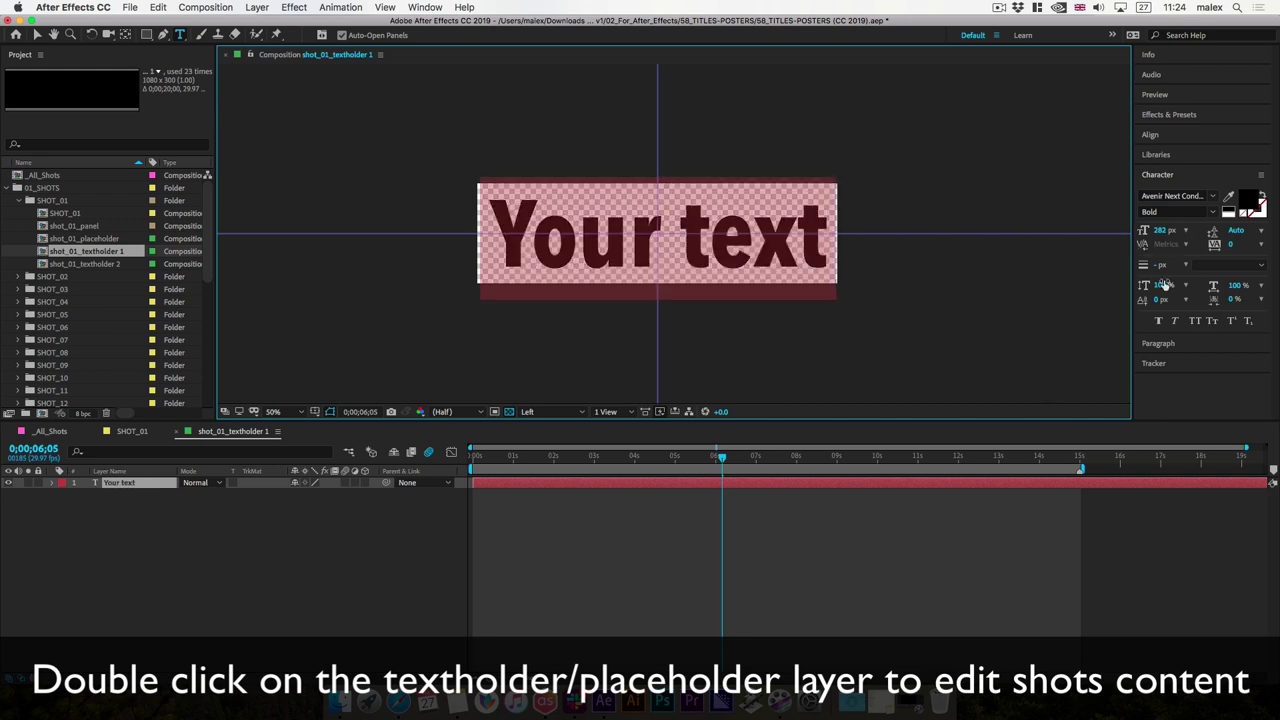
left_click(1195, 321)
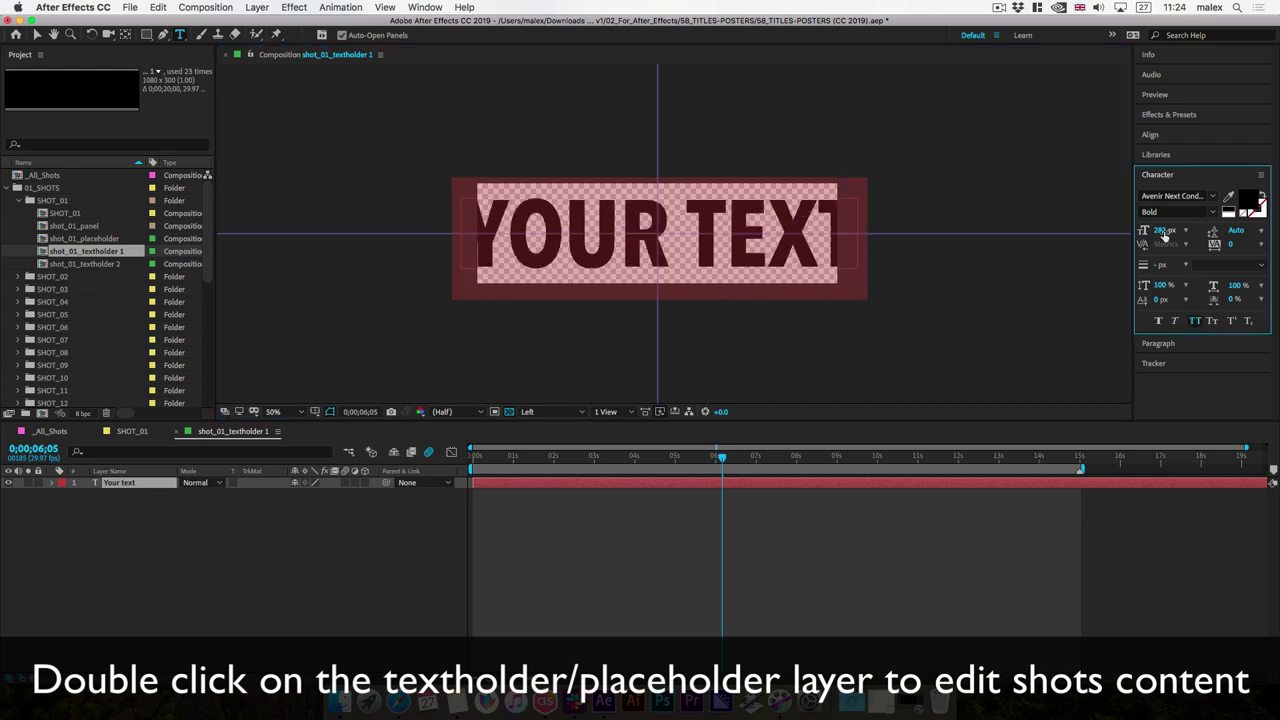
left_click_drag(1165, 233, 1130, 230)
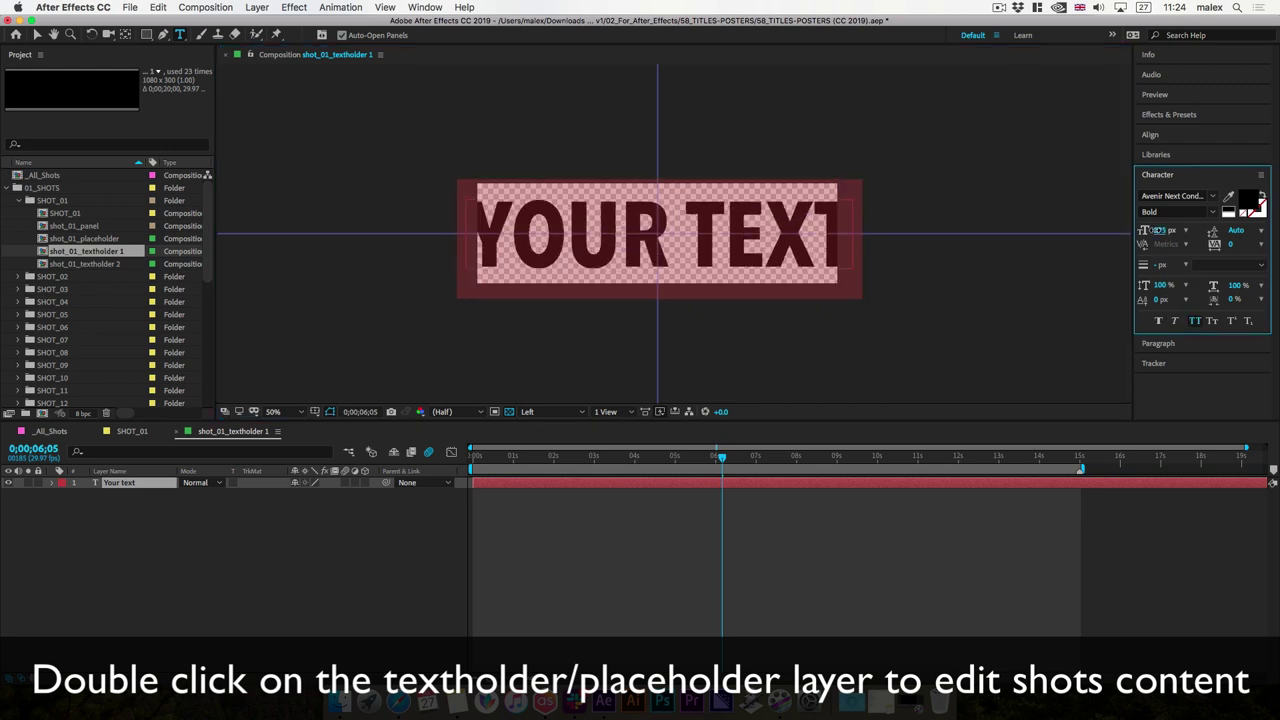
left_click(1165, 133)
key("Escape")
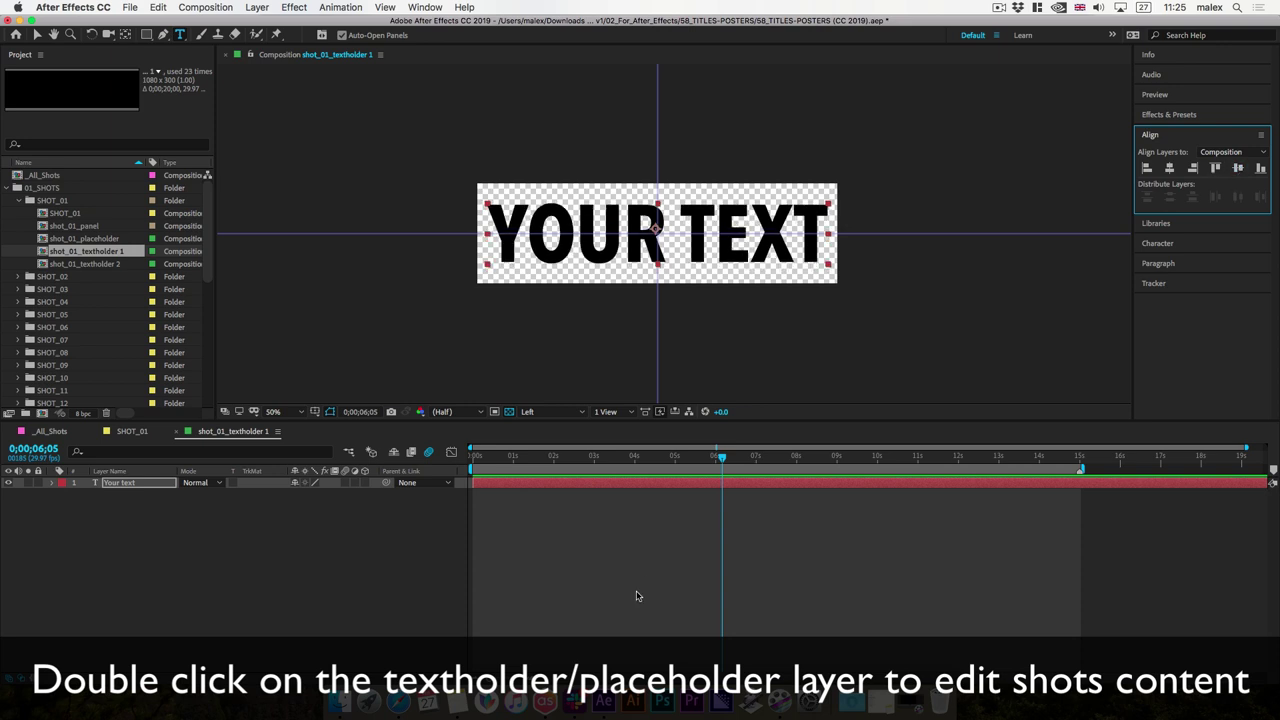
left_click(658, 575)
key("Tab")
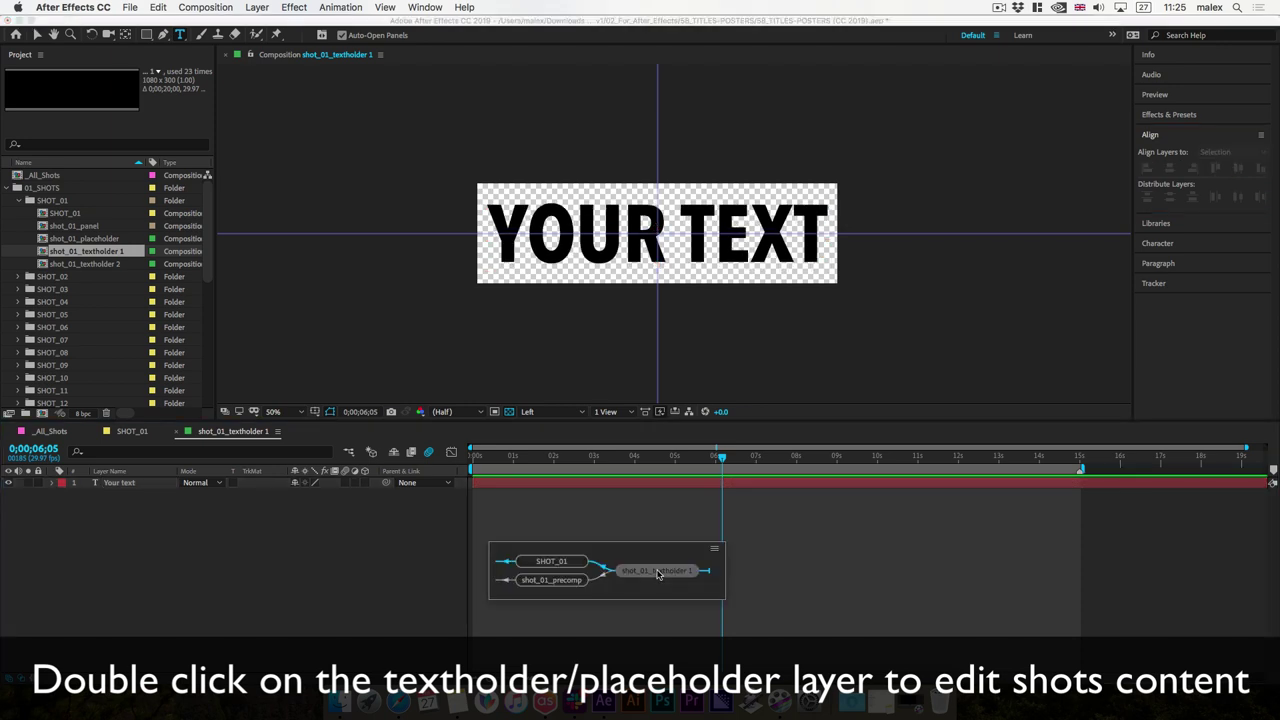
Return to SHOT_01 and preview the background now repeating YOUR TEXT.
left_click(570, 562)
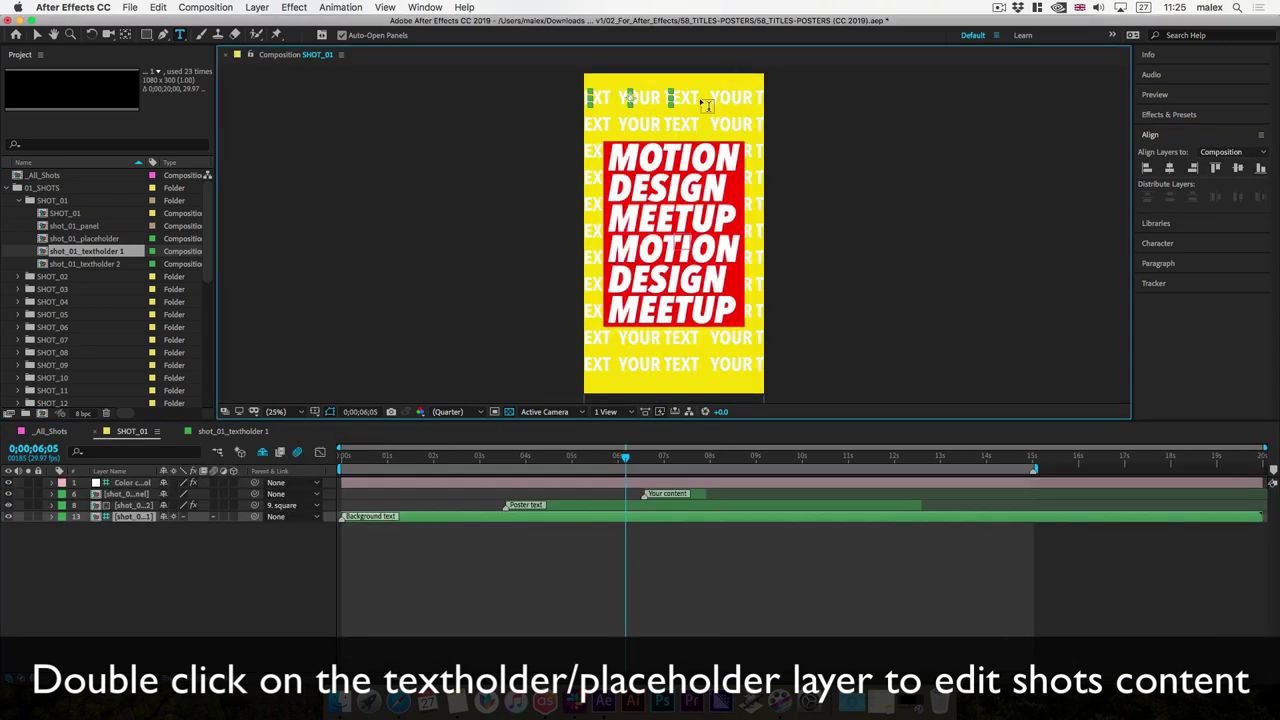
left_click(588, 584)
left_click_drag(630, 458, 890, 474)
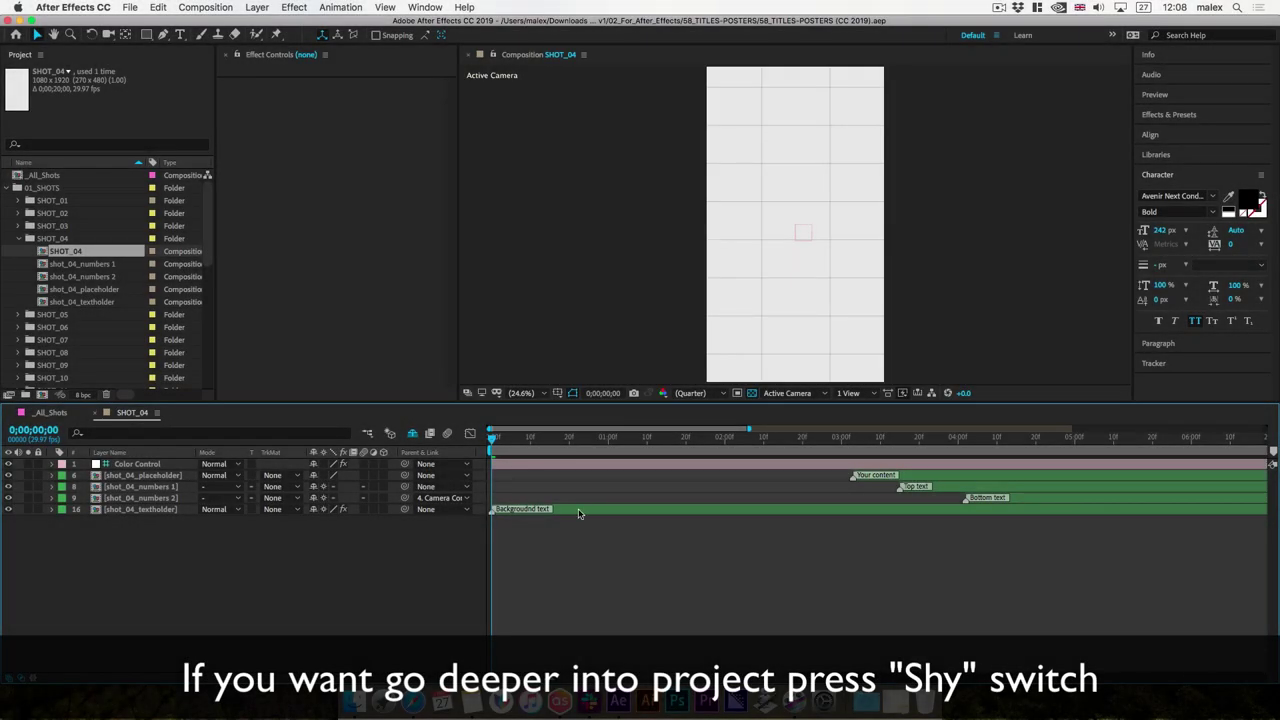
Preview SHOT_04's SALE poster, then reveal and re-hide its shy layers.
left_click(578, 513)
left_click(1031, 500)
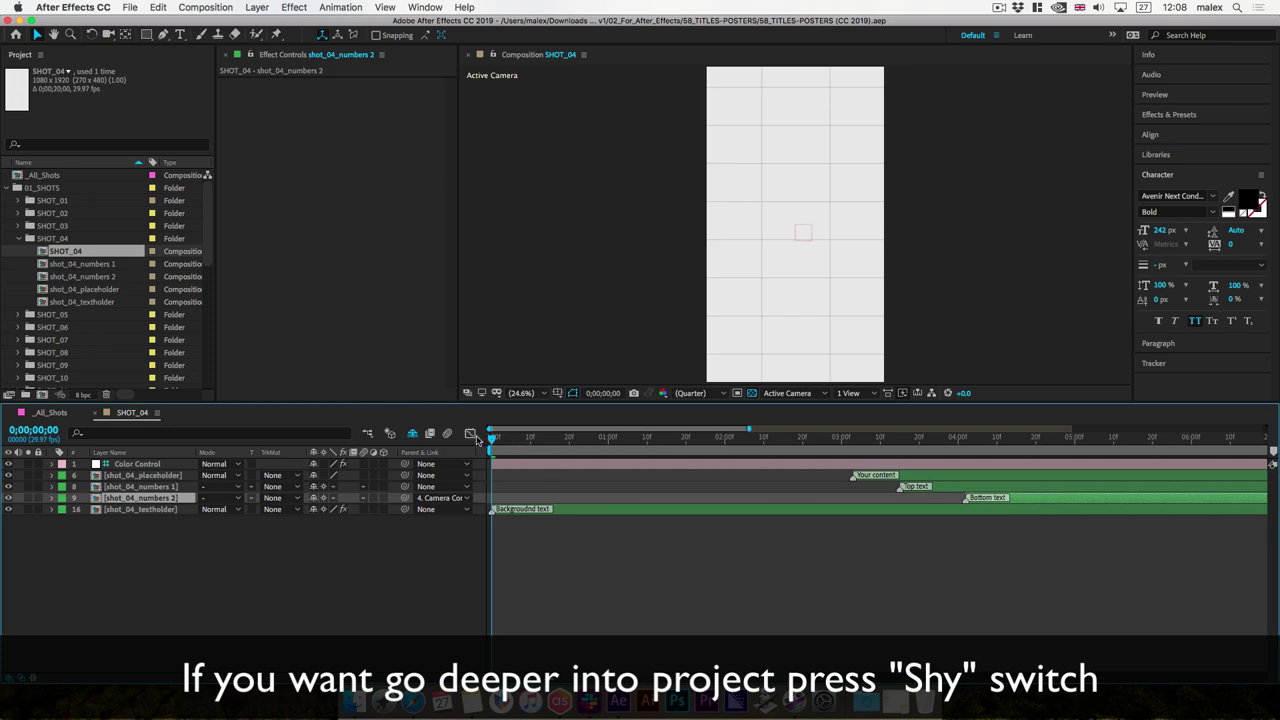
left_click_drag(491, 437, 1037, 462)
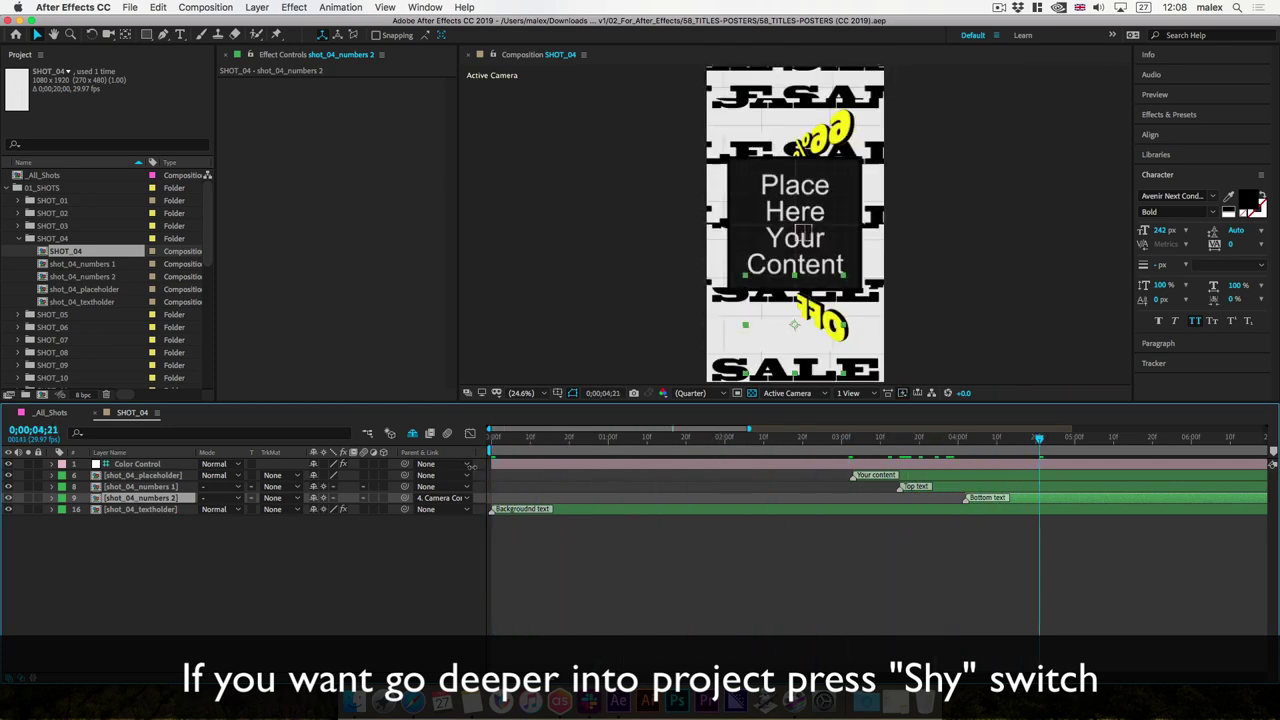
left_click(357, 540)
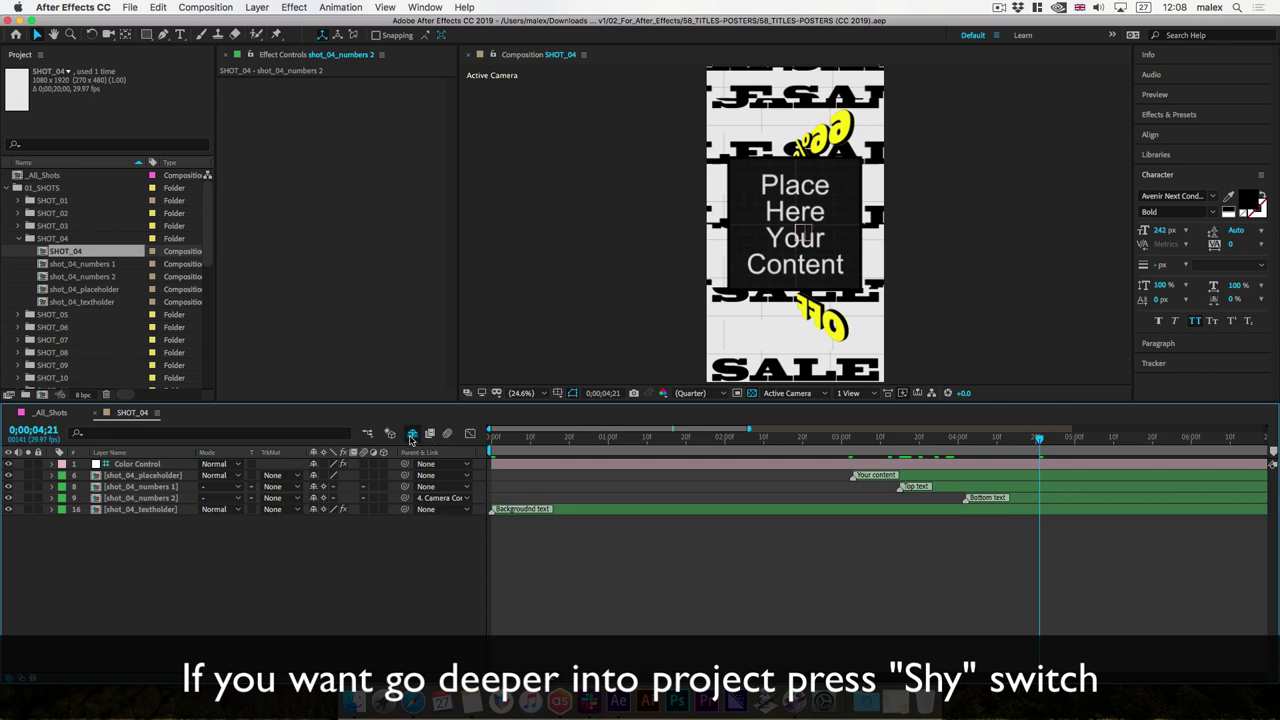
left_click(411, 436)
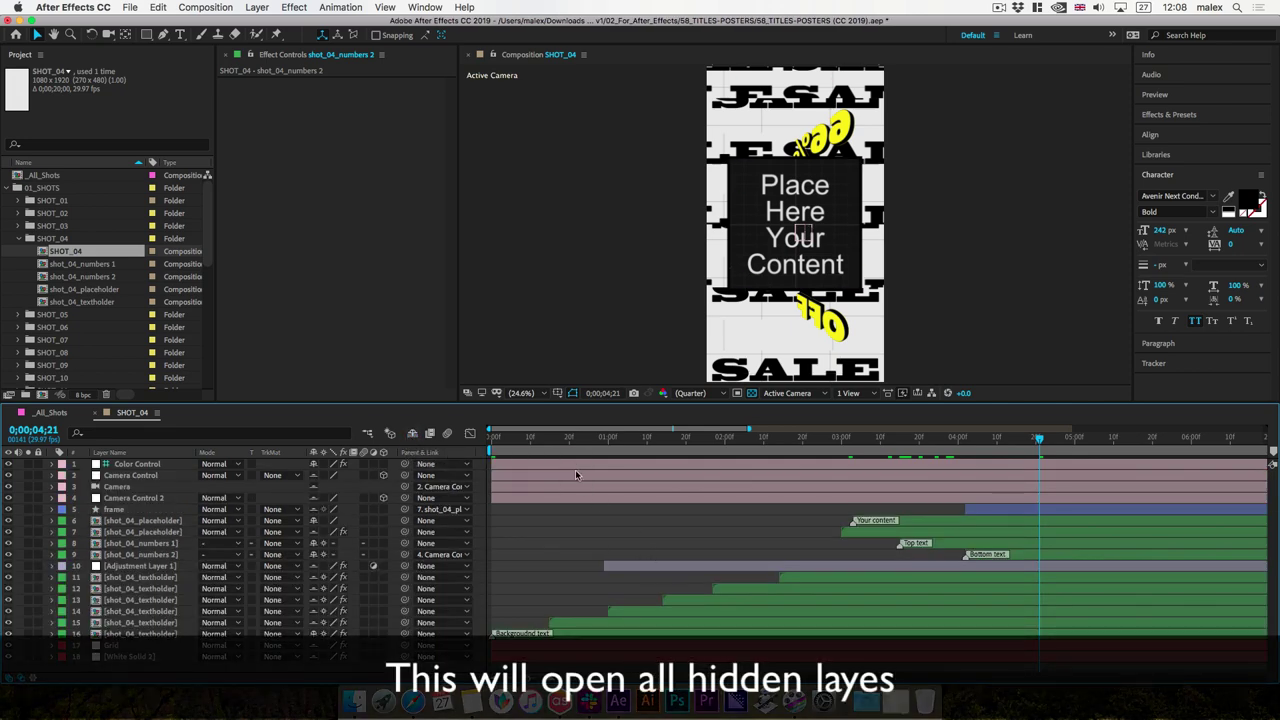
left_click(414, 432)
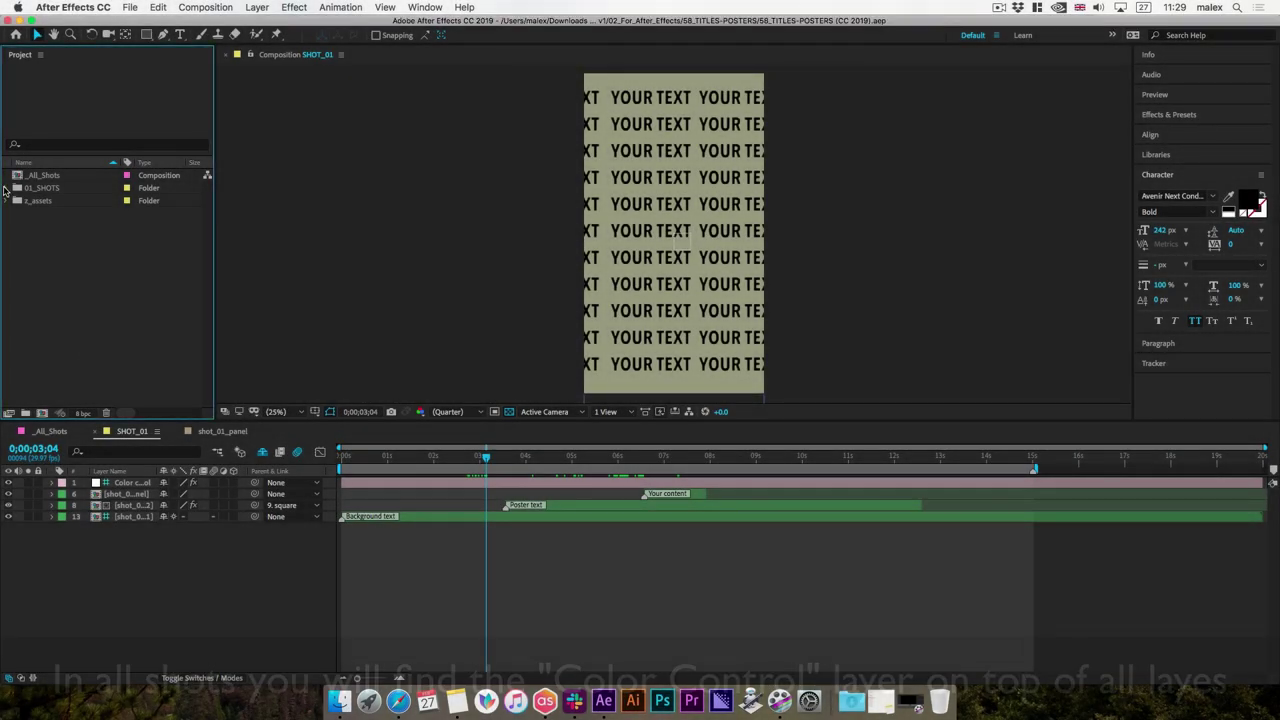
Expand the SHOT_02 folder and open the SHOT_02 composition.
left_click(6, 189)
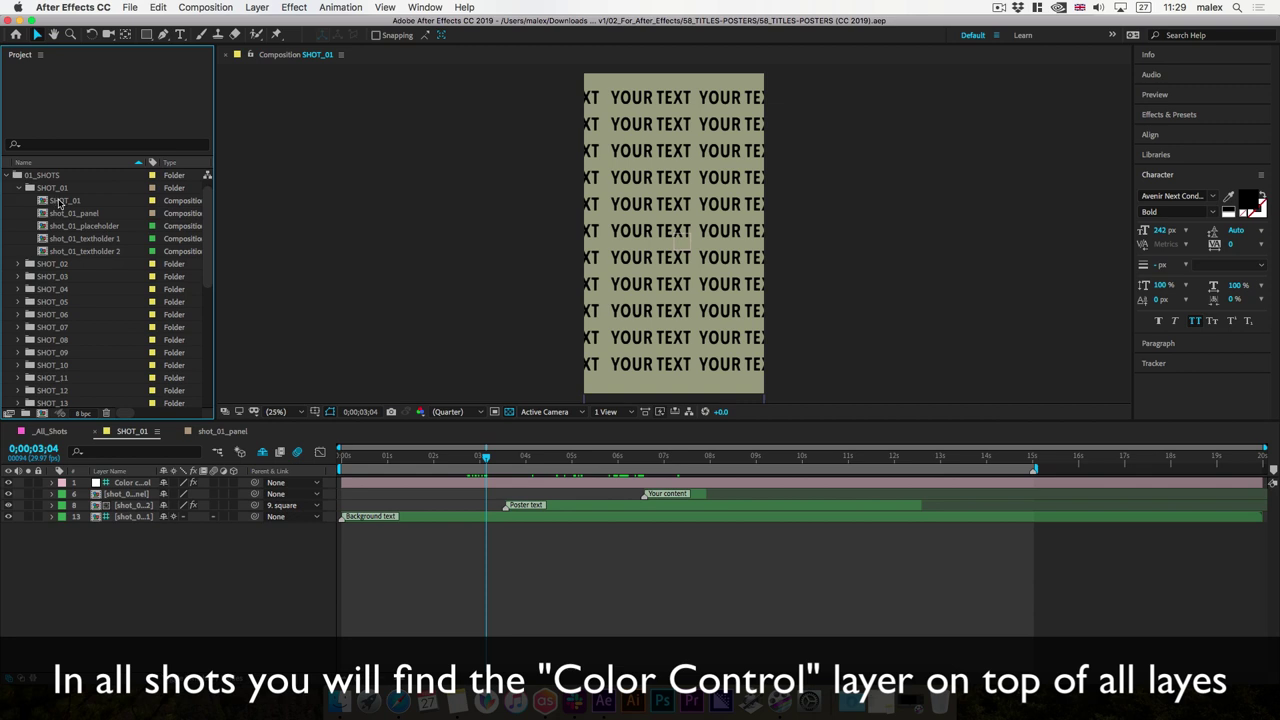
left_click(59, 202)
left_click(17, 189)
left_click(17, 201)
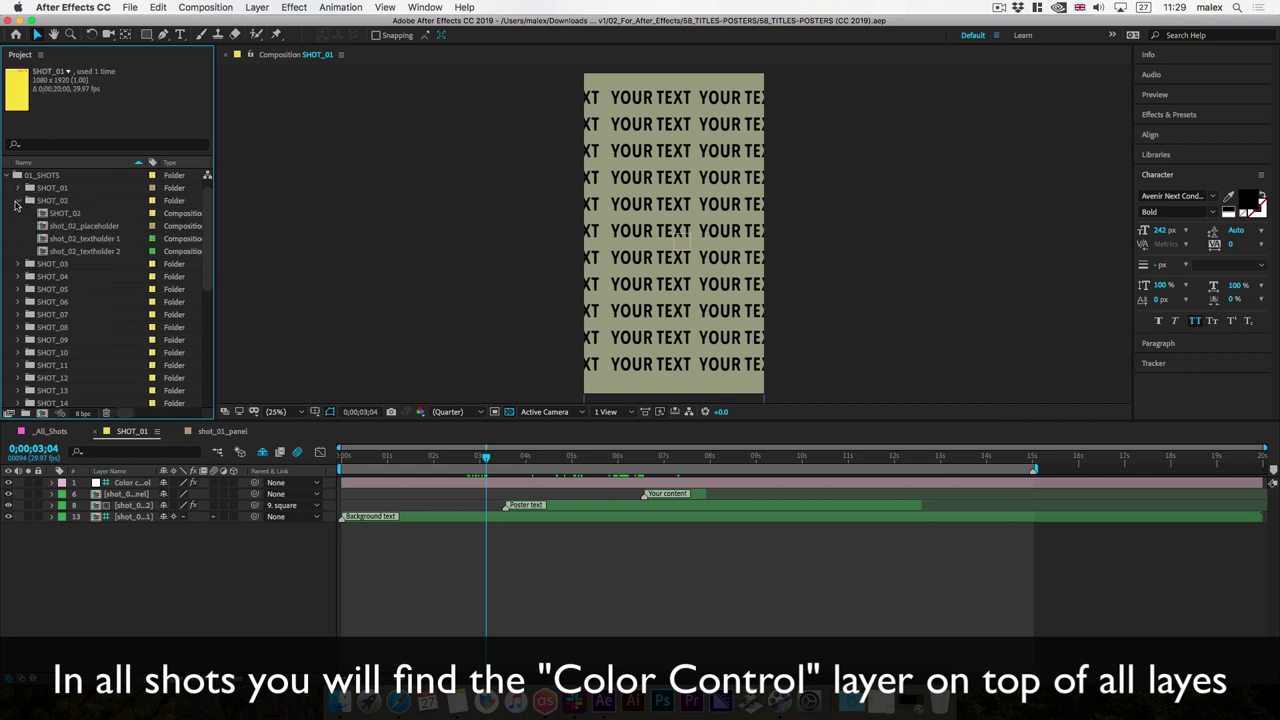
double_click(65, 213)
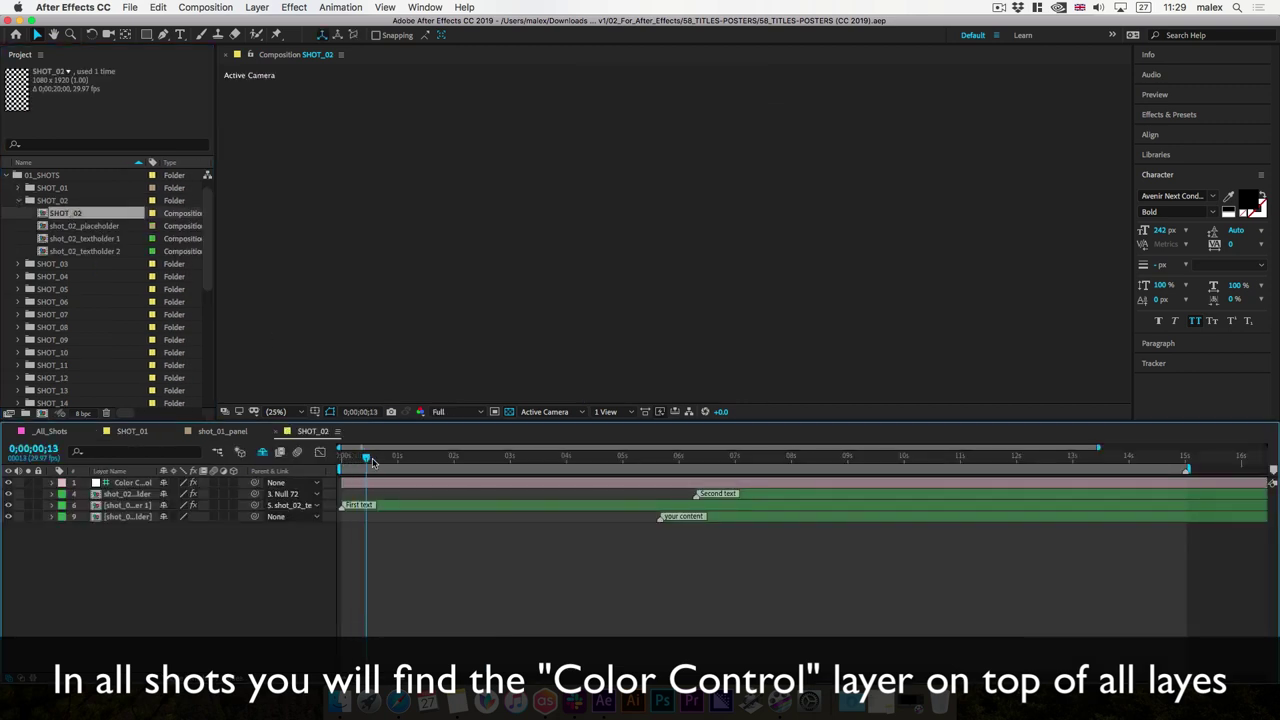
Scrub SHOT_02 to the checkerboard NEW POST frame and select its Color Control layer.
left_click_drag(371, 461, 752, 458)
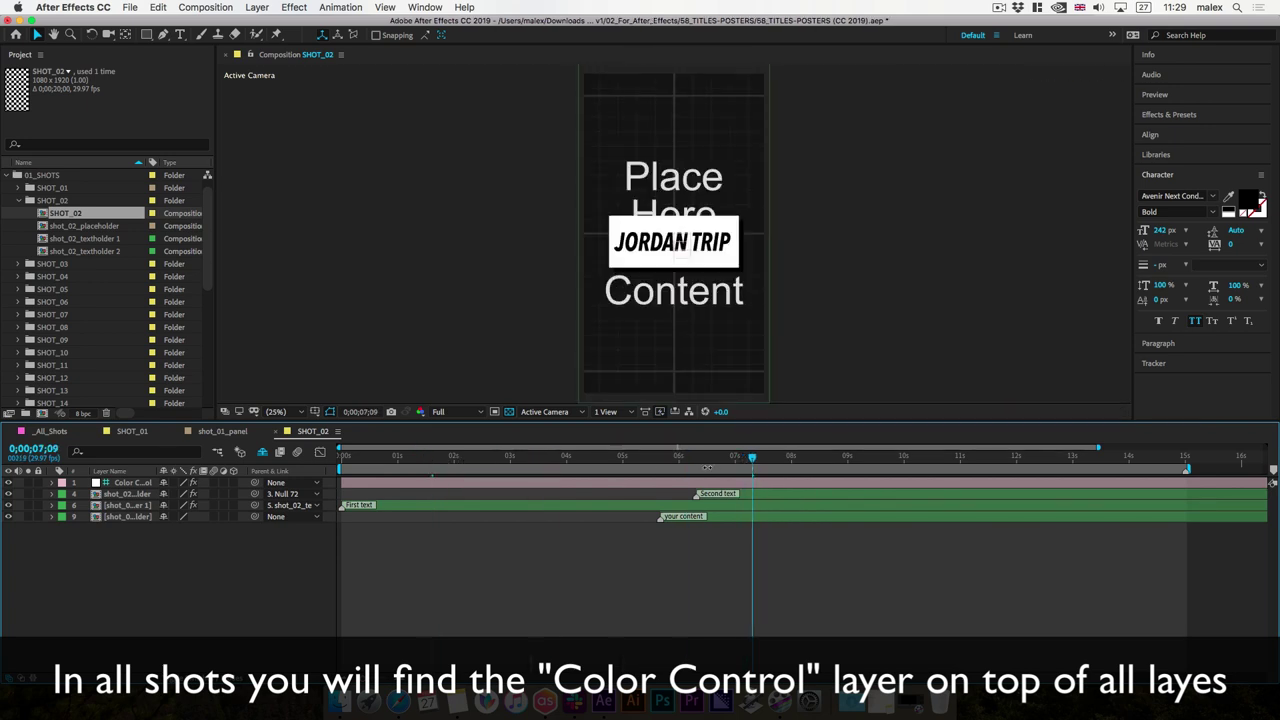
left_click(663, 458)
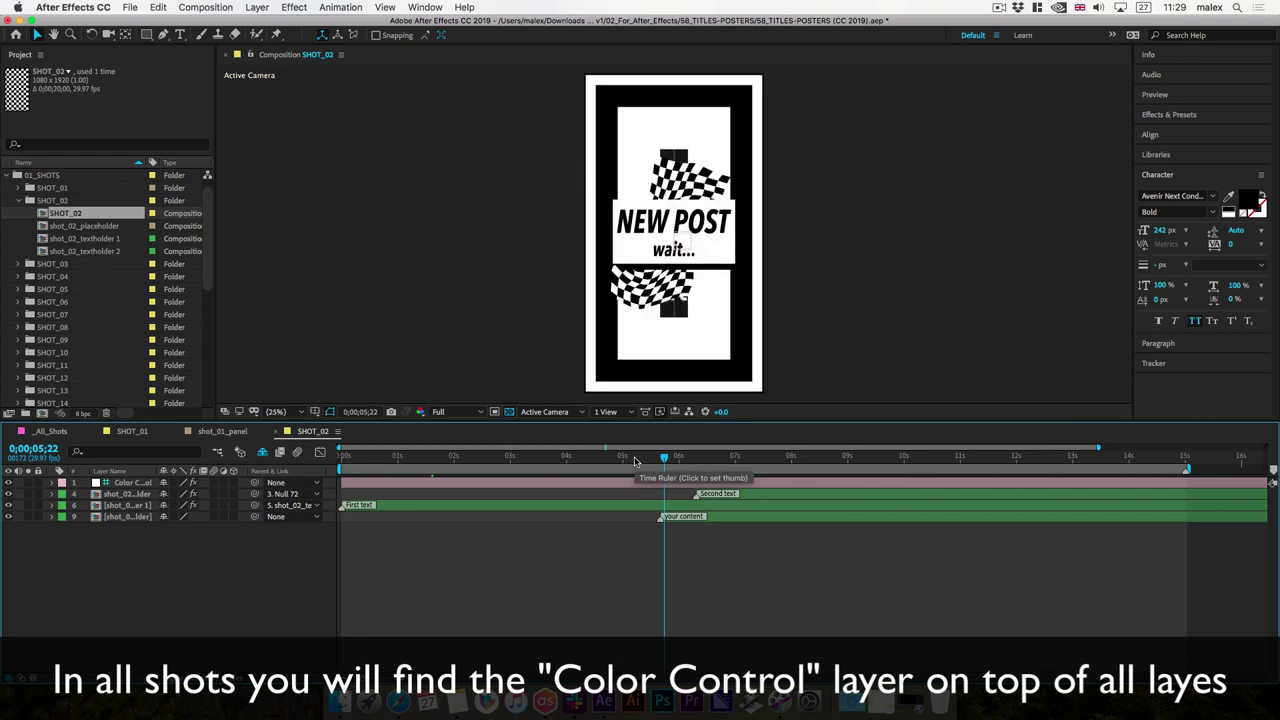
left_click(574, 459)
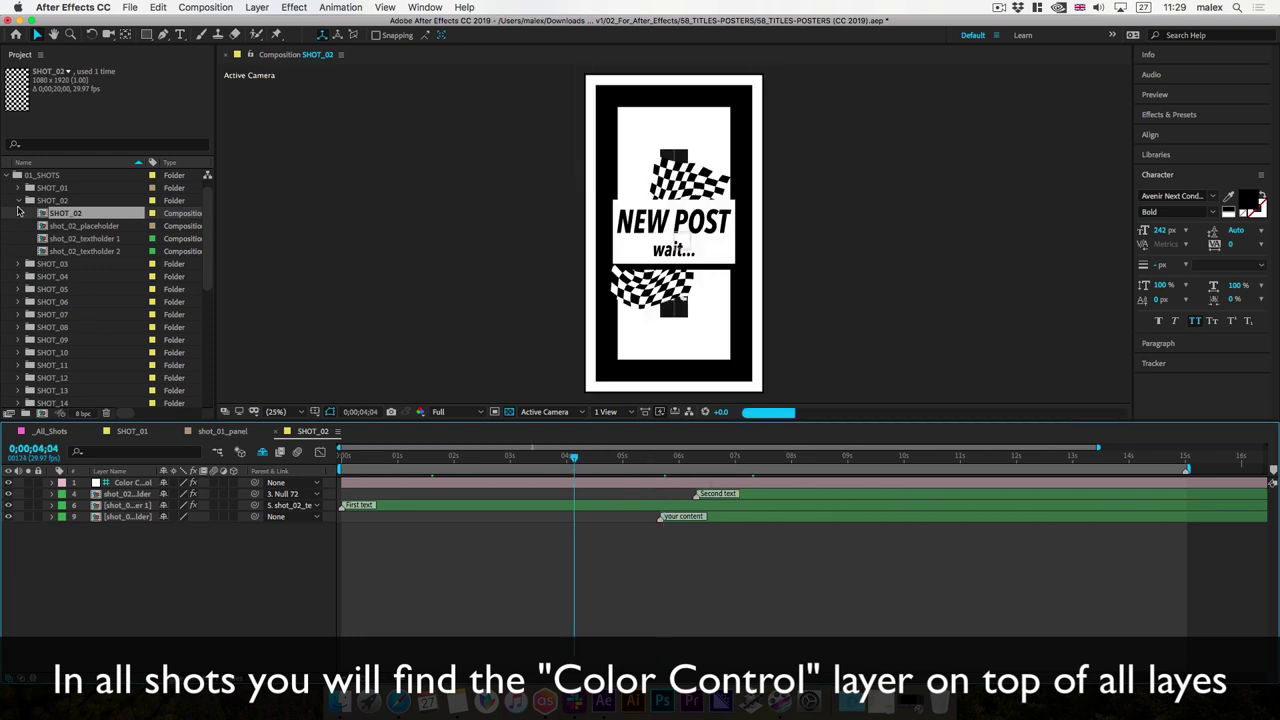
left_click(131, 483)
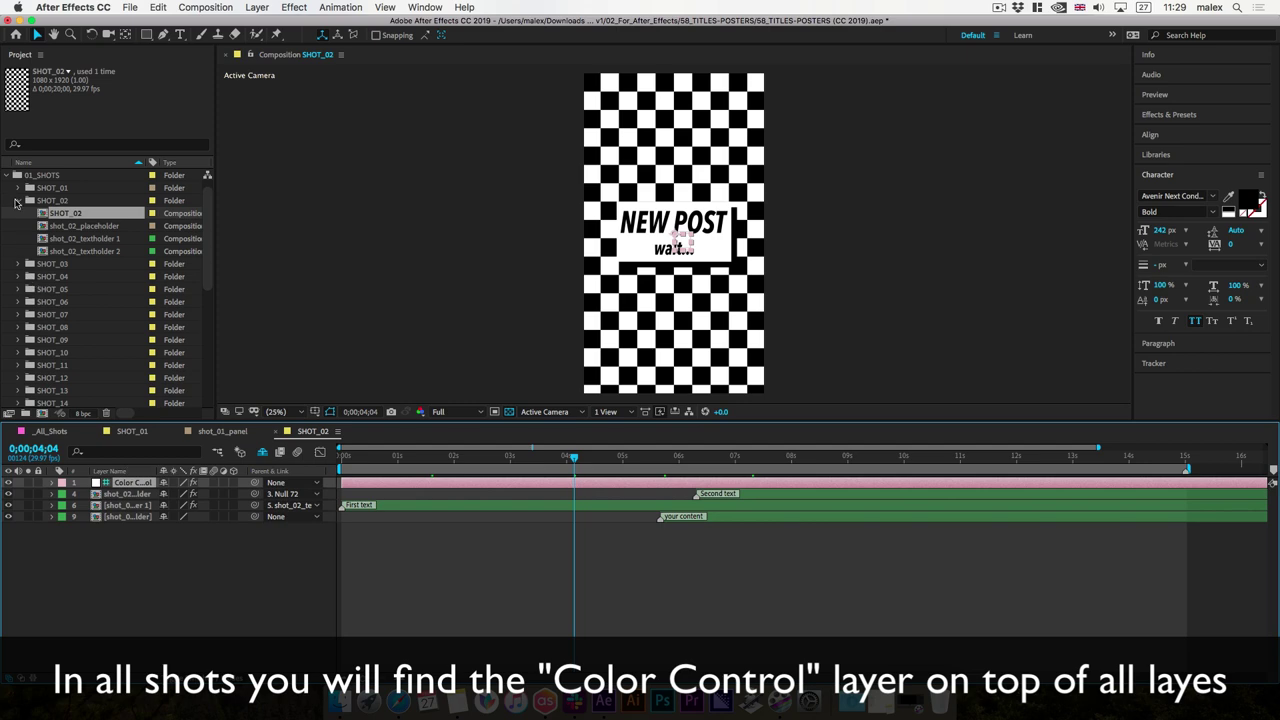
left_click(16, 201)
left_click(17, 213)
Open the SHOT_03 composition at a frame showing its blue SALE! poster.
left_click(74, 227)
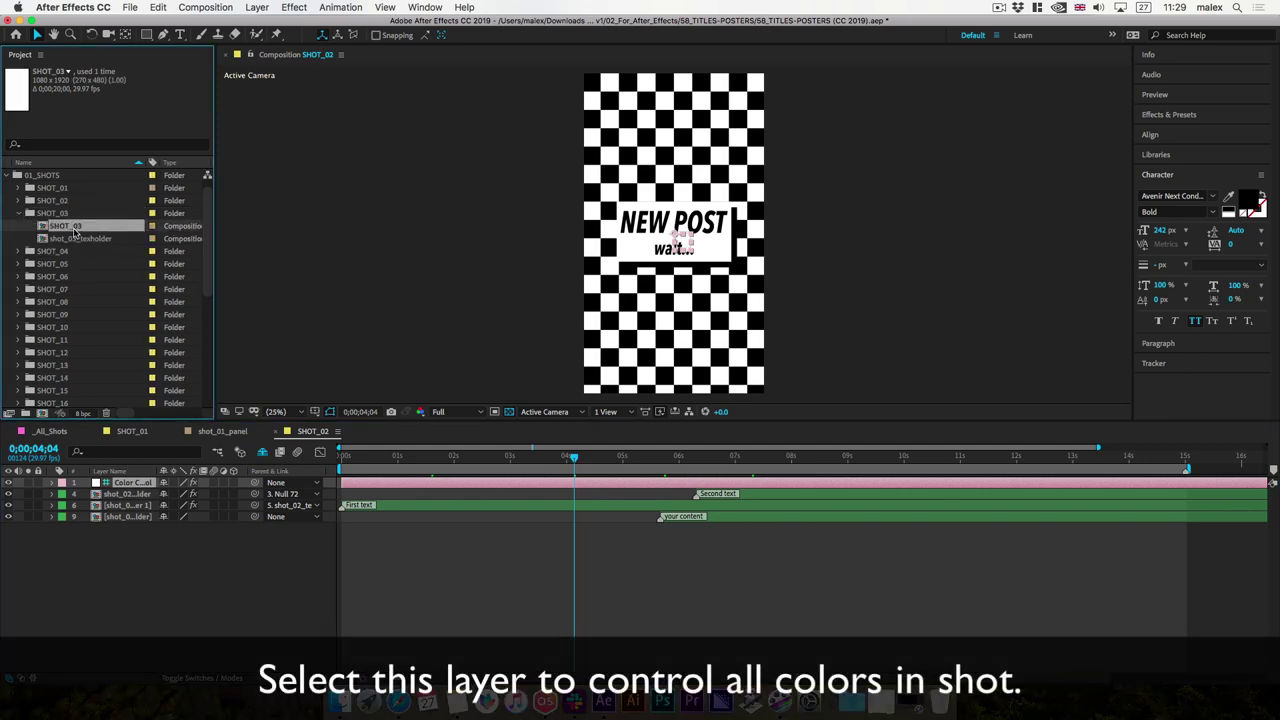
double_click(74, 229)
left_click(525, 459)
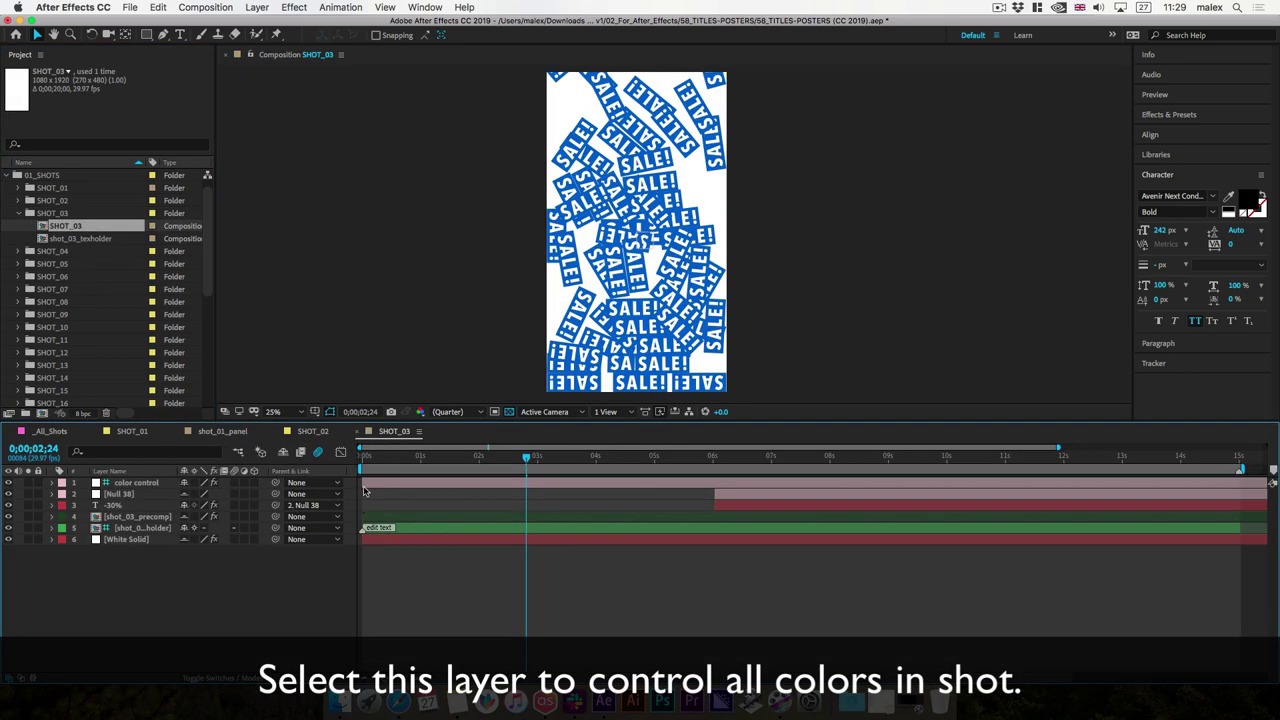
Show SHOT_03's color control layer in Effect Controls, docked beside the Project panel.
left_click(124, 485)
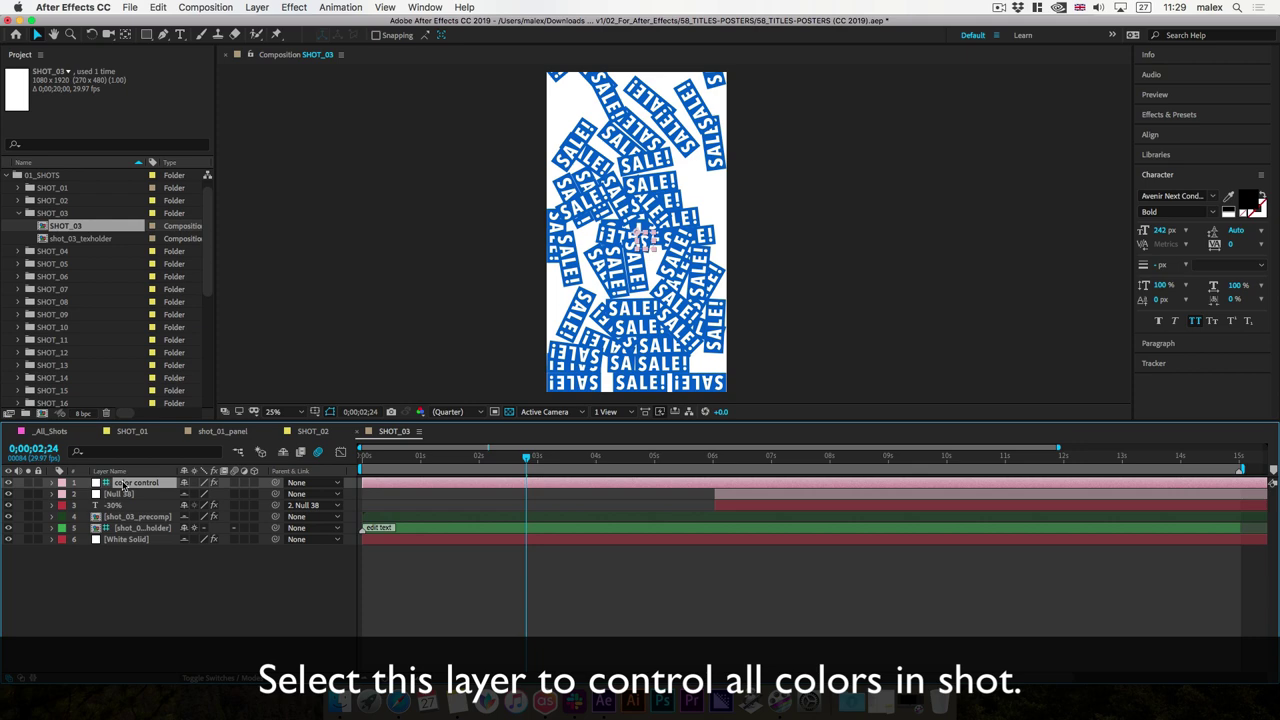
left_click(425, 8)
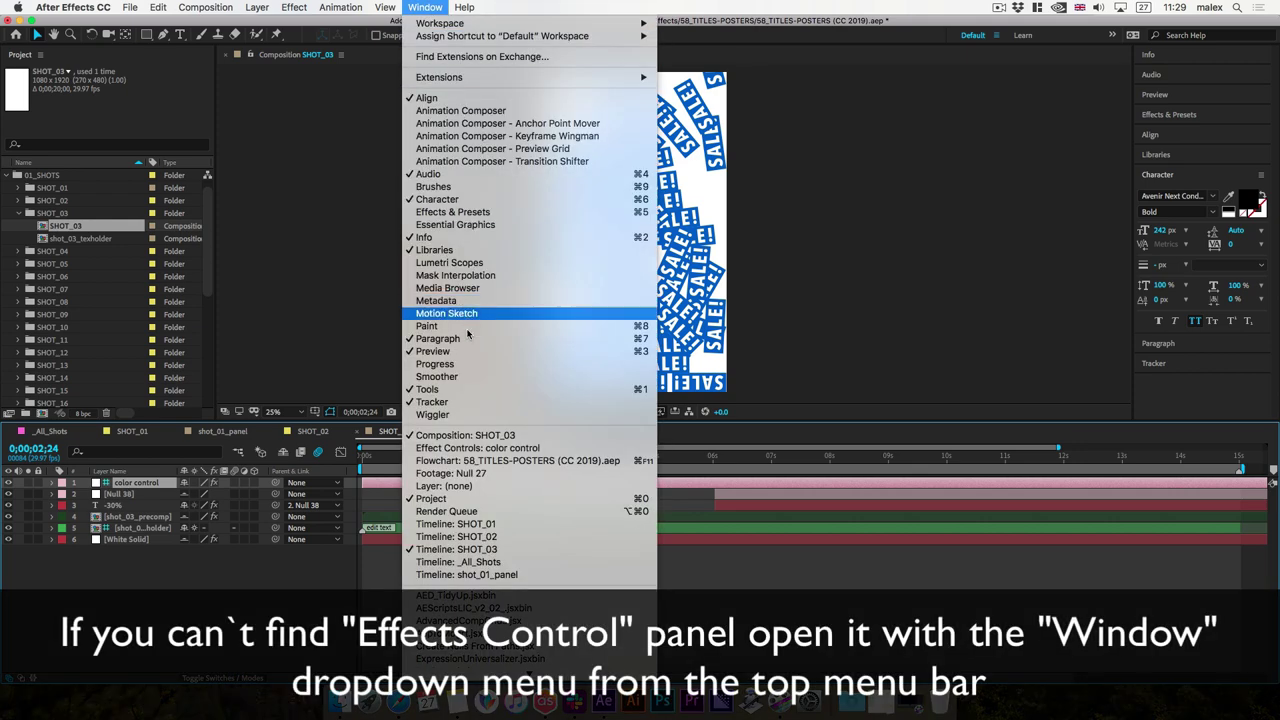
left_click(478, 449)
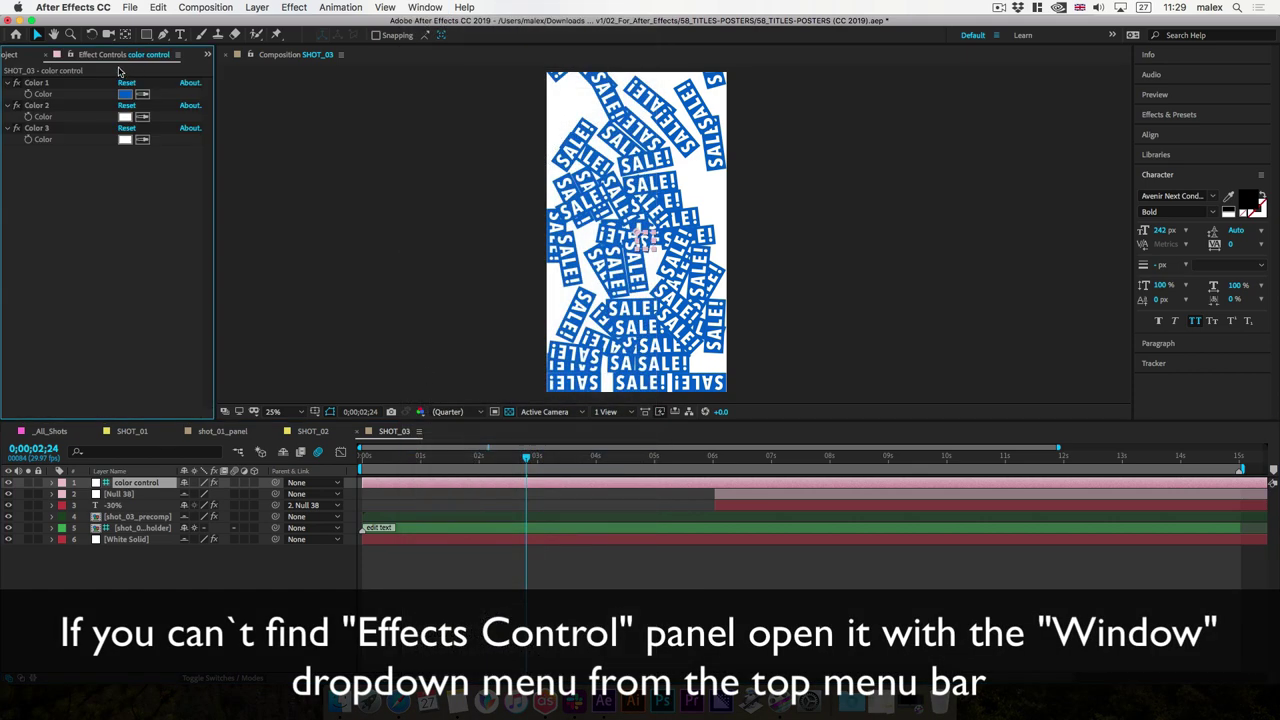
left_click_drag(130, 55, 310, 227)
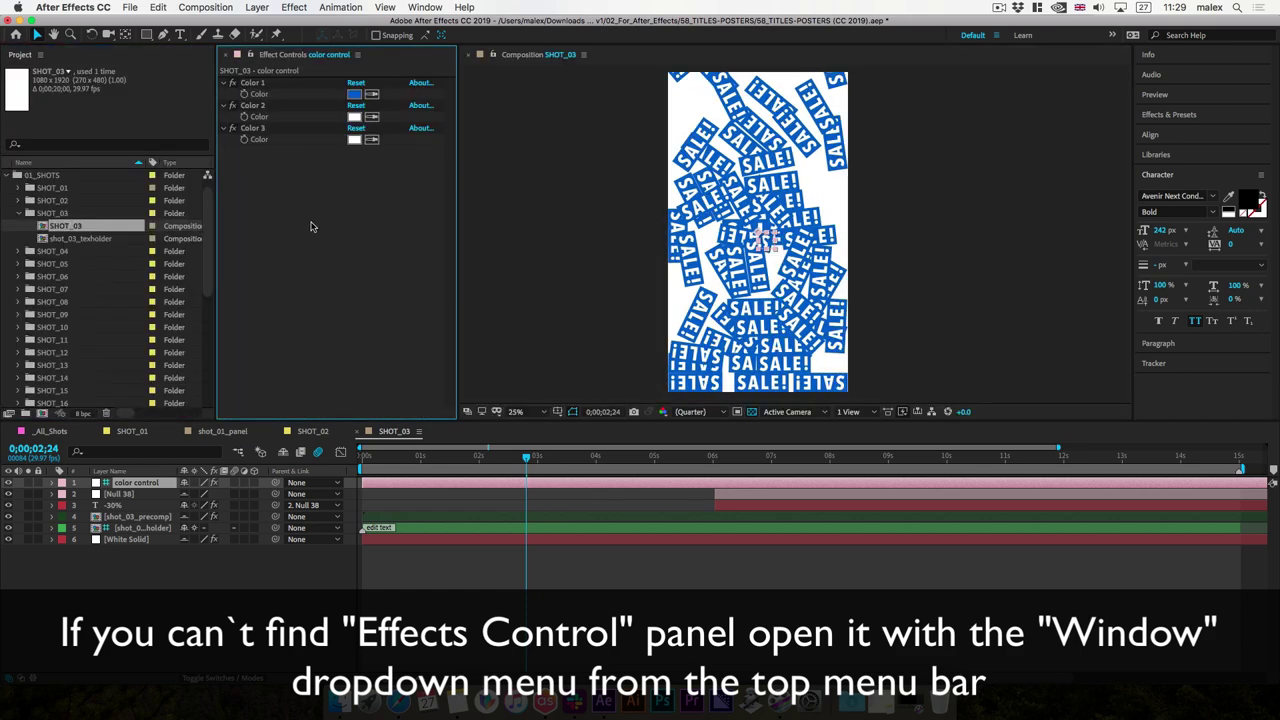
Switch back to SHOT_02 and select each of its four Color controllers in turn.
left_click(312, 431)
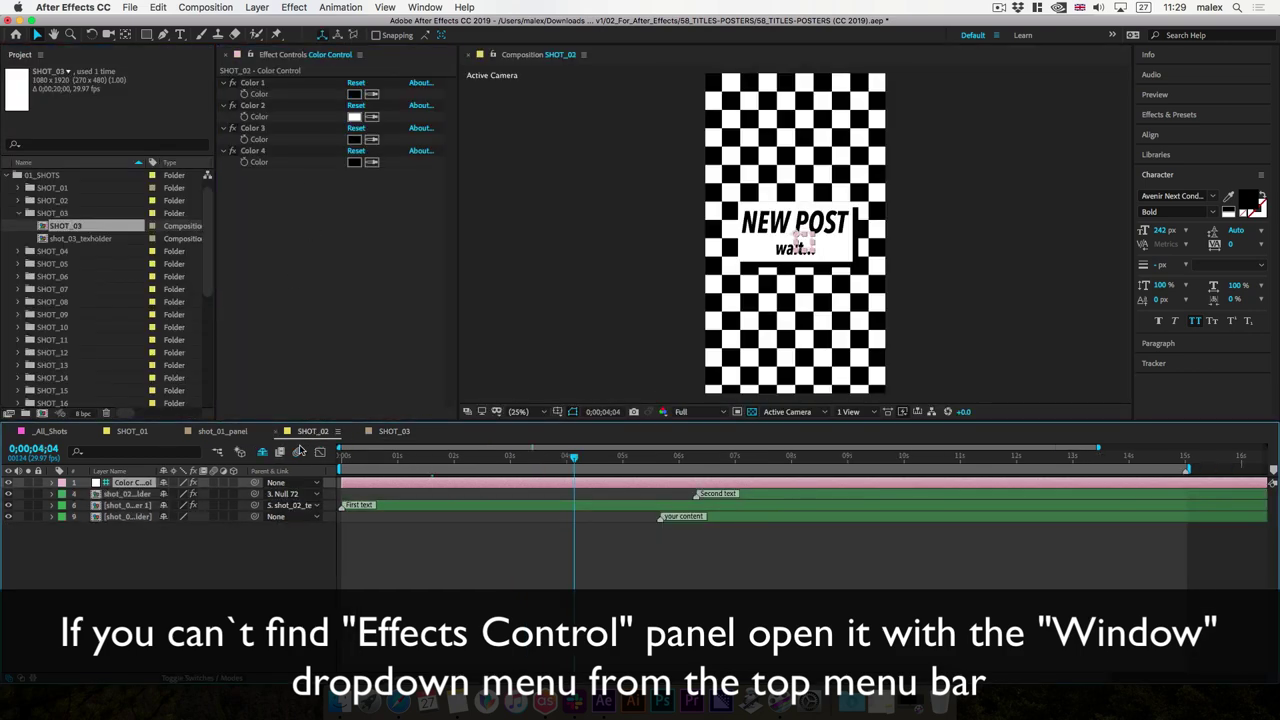
left_click(262, 83)
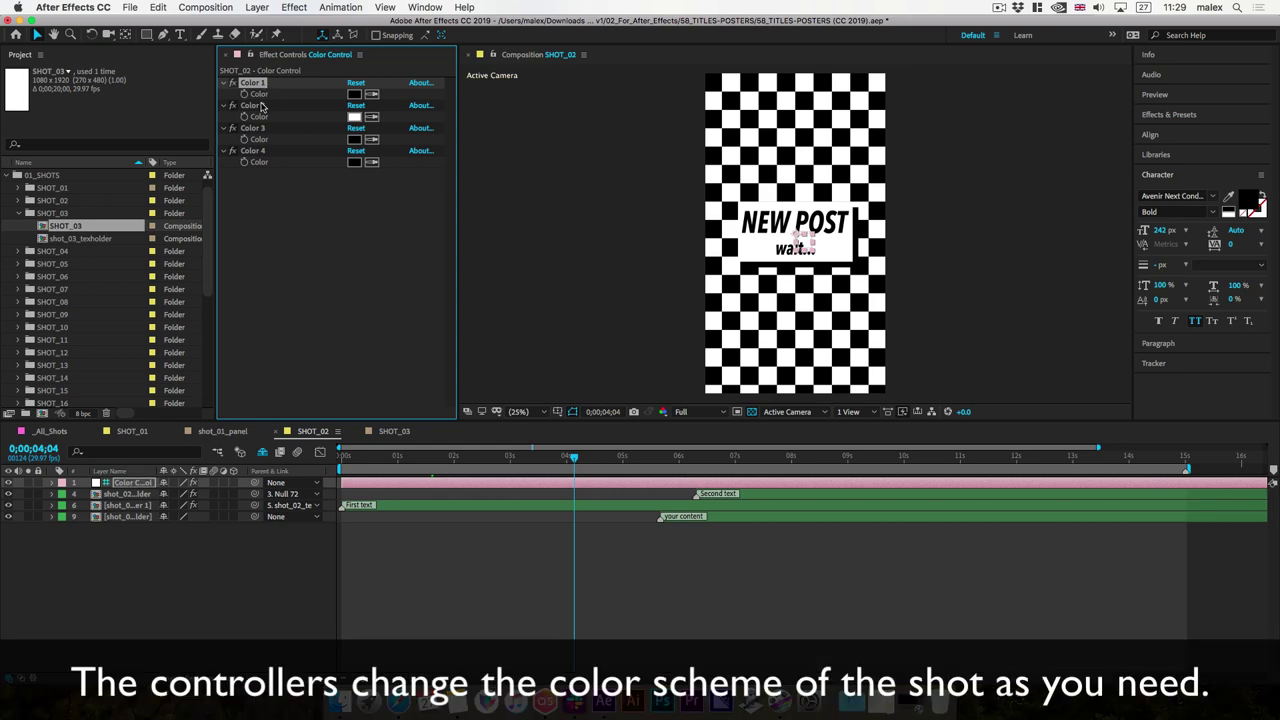
left_click(262, 105)
left_click(264, 128)
left_click(262, 151)
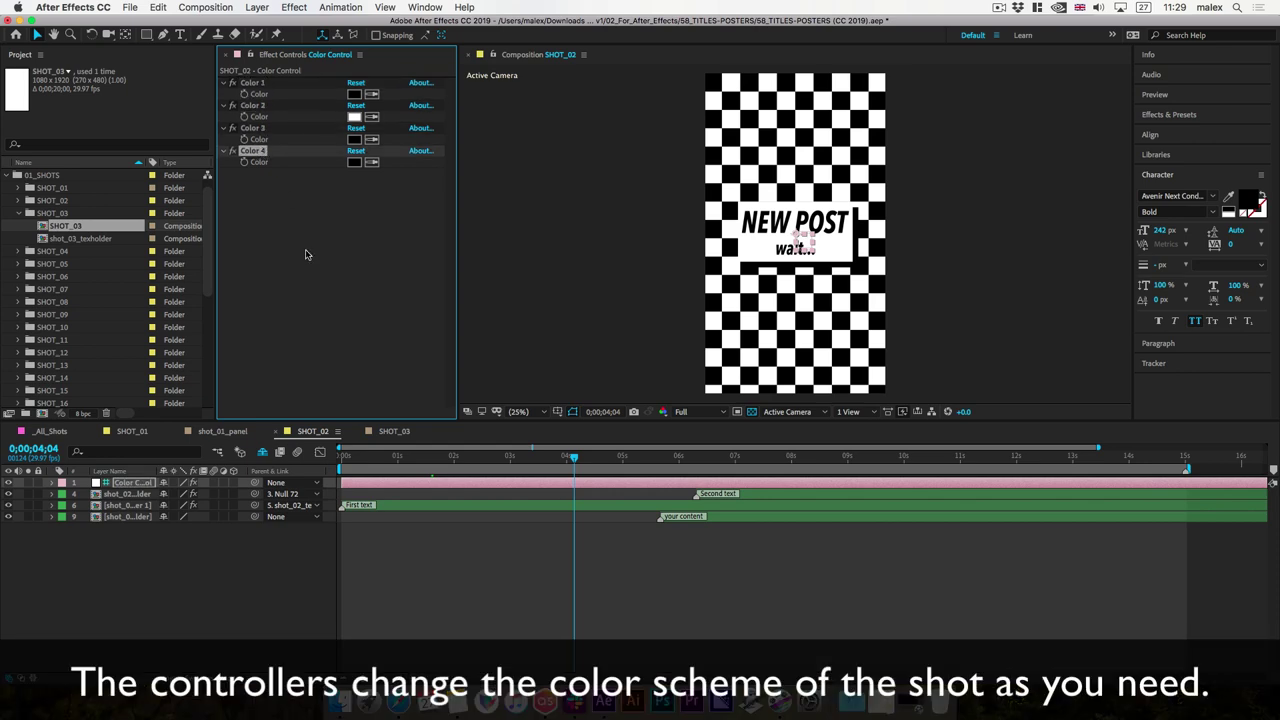
left_click(306, 254)
Set SHOT_02's Color 1 to deep magenta and Color 2 to light blue.
left_click(354, 94)
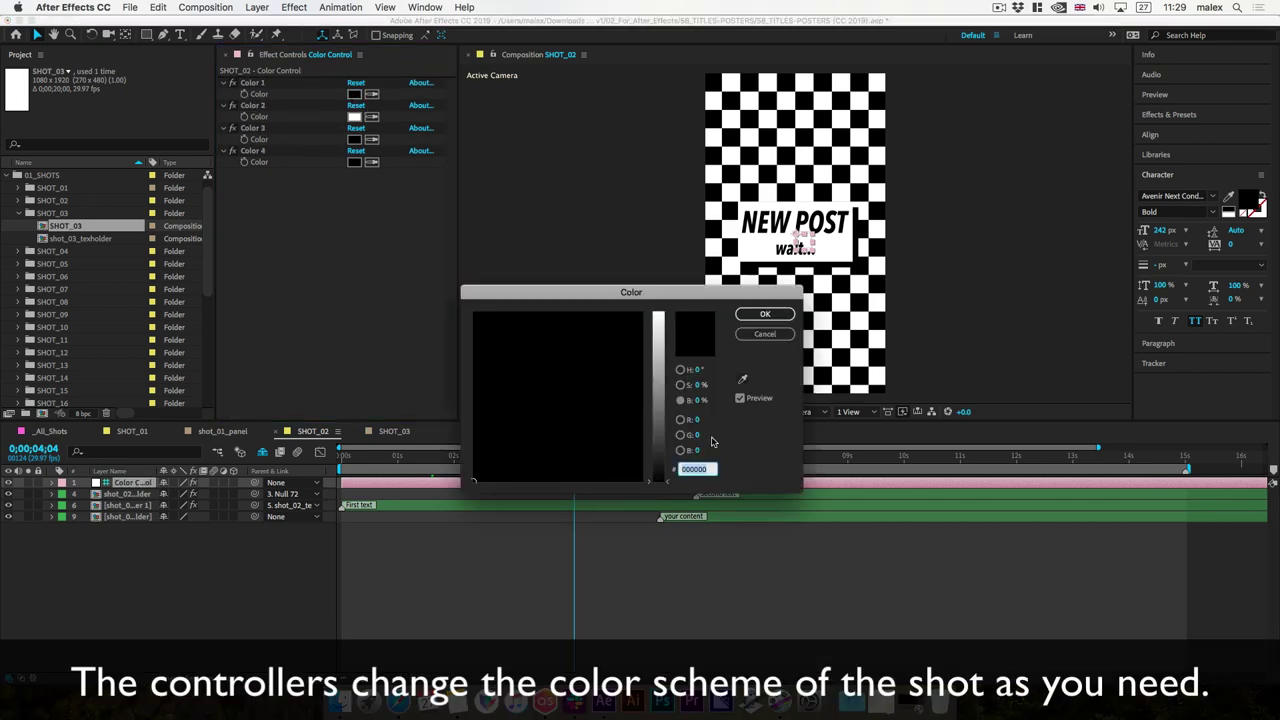
left_click(671, 375)
left_click(634, 333)
left_click(763, 316)
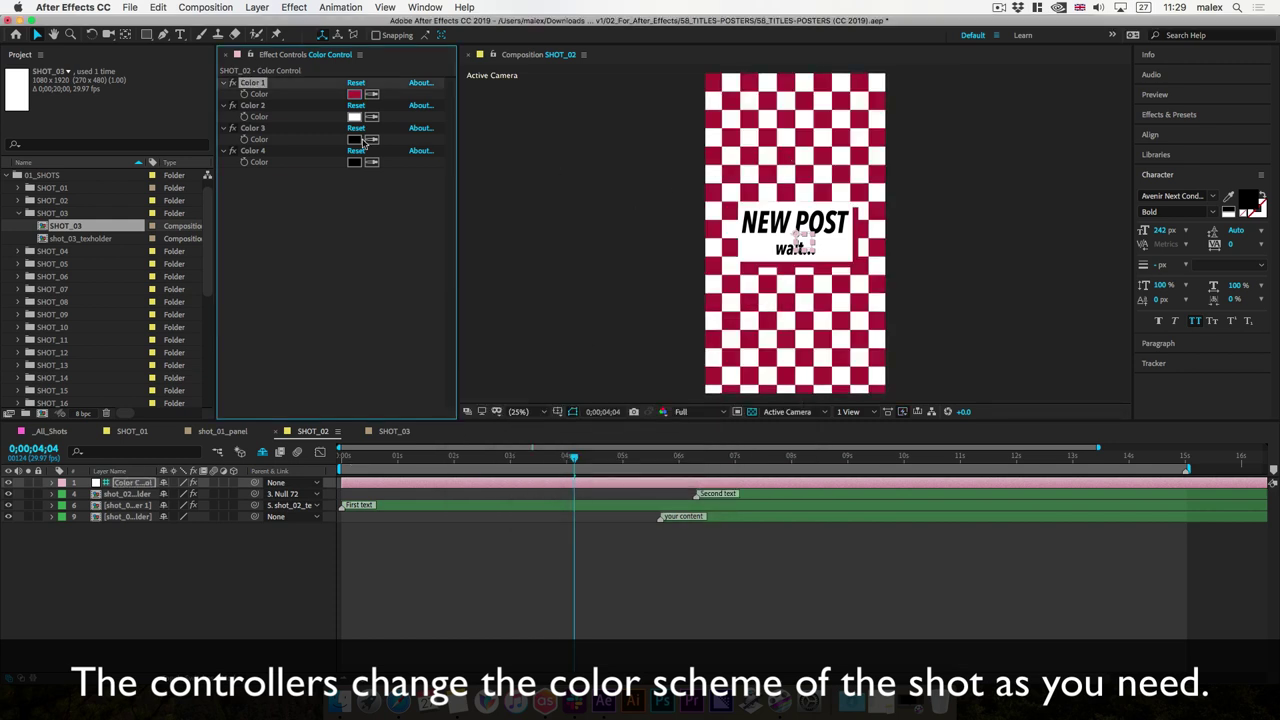
left_click(353, 119)
left_click_drag(544, 358, 572, 420)
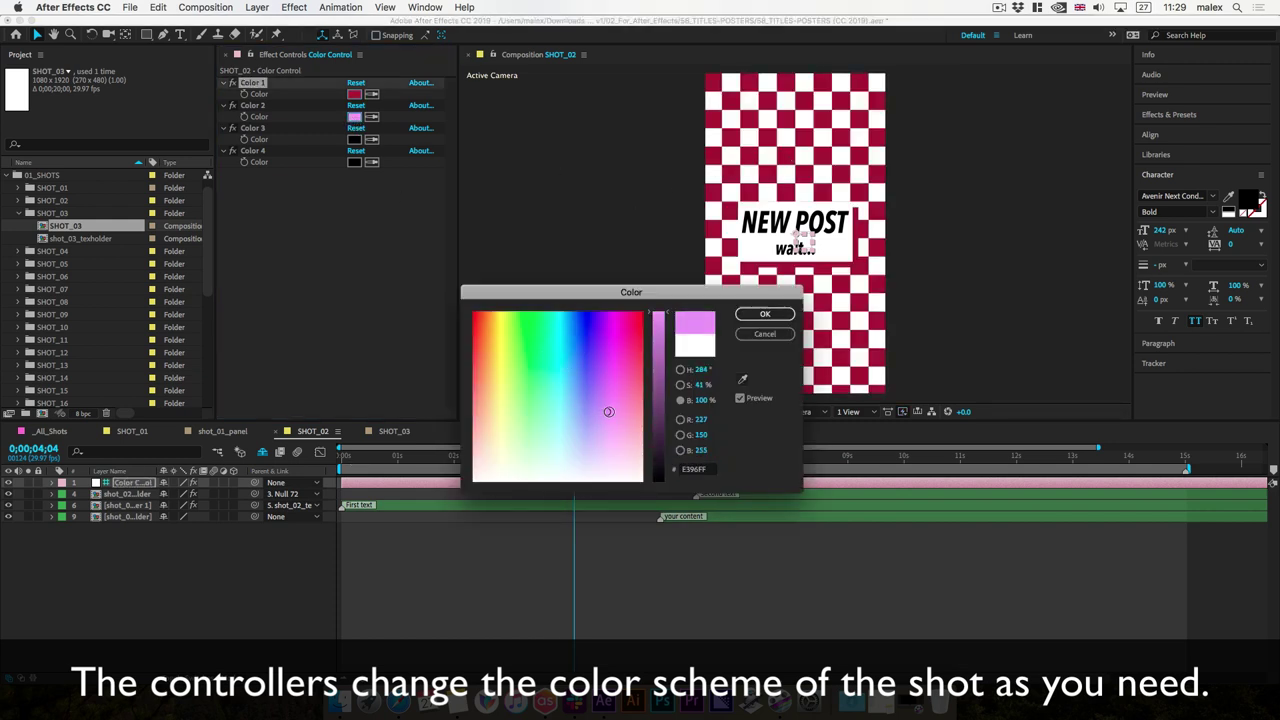
left_click(766, 315)
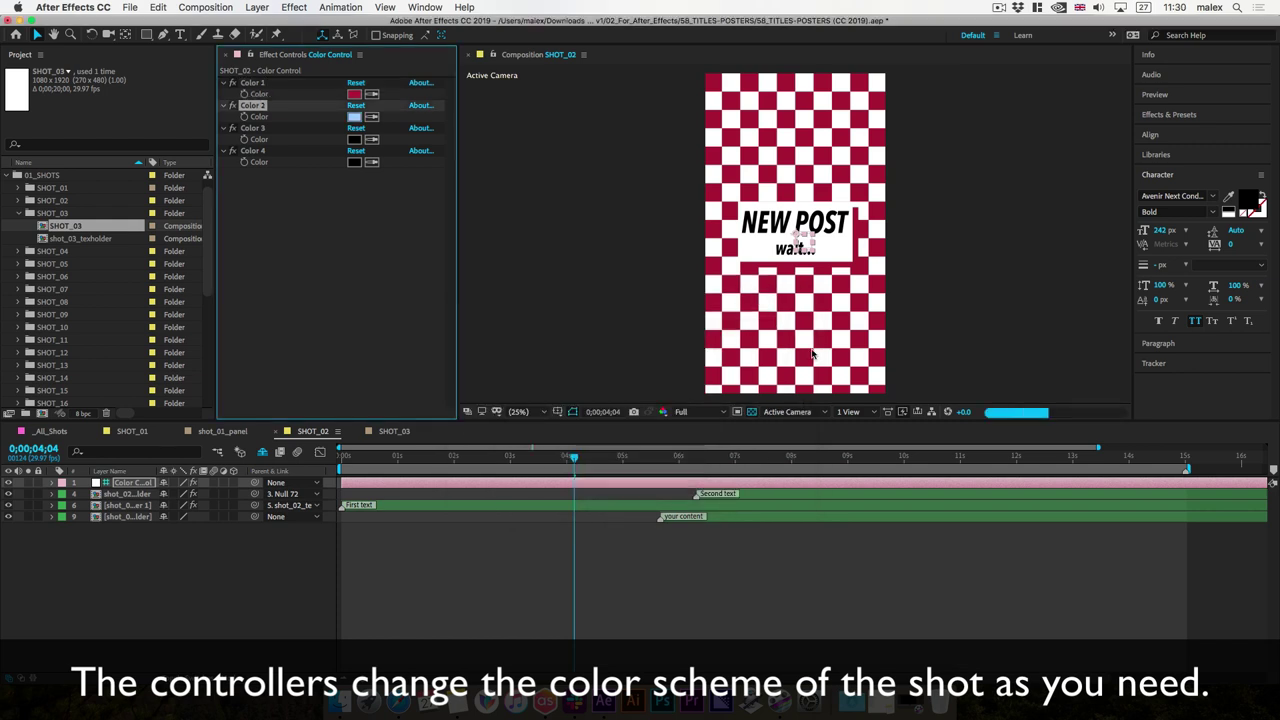
Scrub SHOT_02 to preview the recoloured checkerboard and the JORDAN TRIP title.
left_click_drag(576, 458, 591, 460)
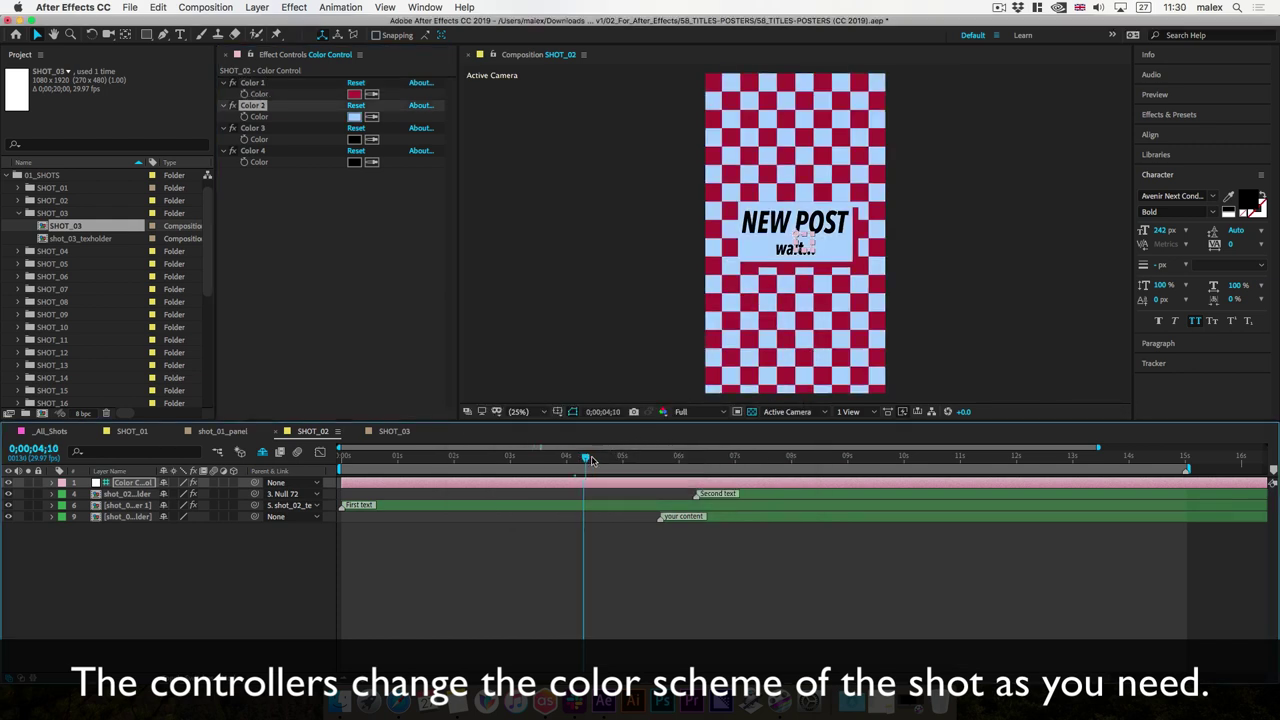
left_click_drag(685, 464, 885, 460)
left_click(878, 462)
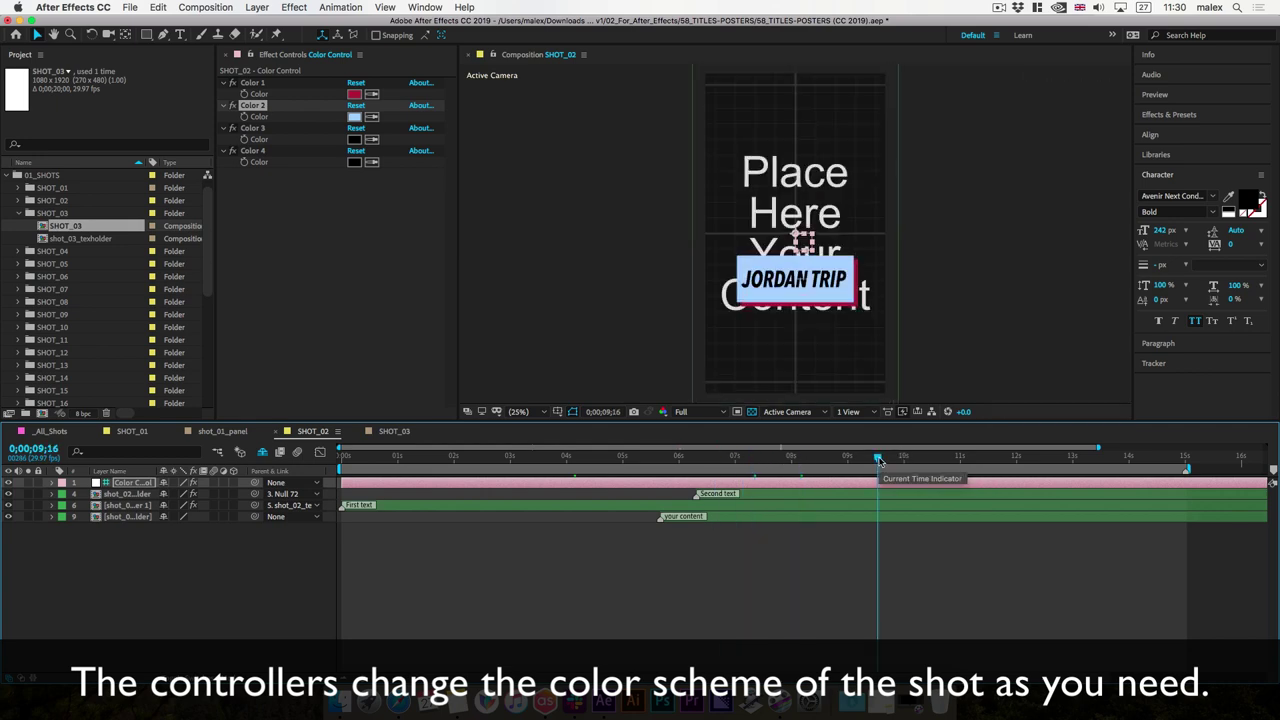
Change SHOT_03's Color 1 to red for the SALE! tags.
left_click(392, 432)
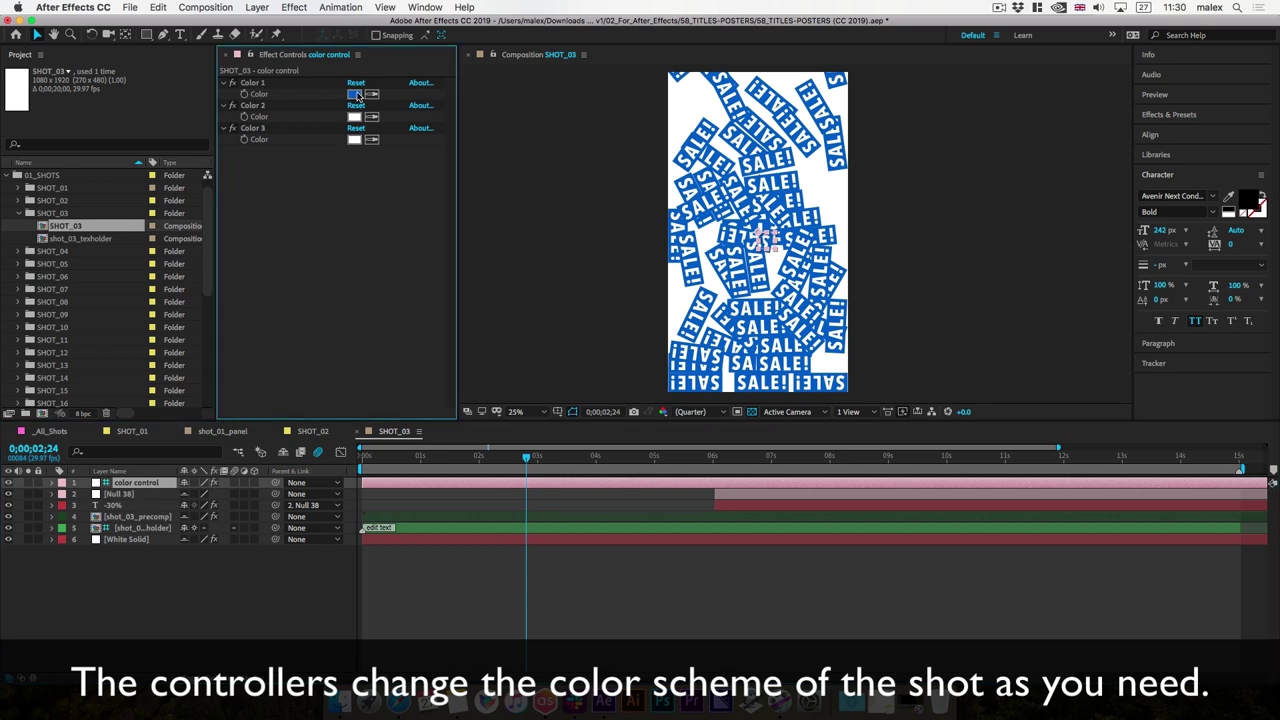
left_click(355, 94)
left_click(640, 328)
left_click(762, 315)
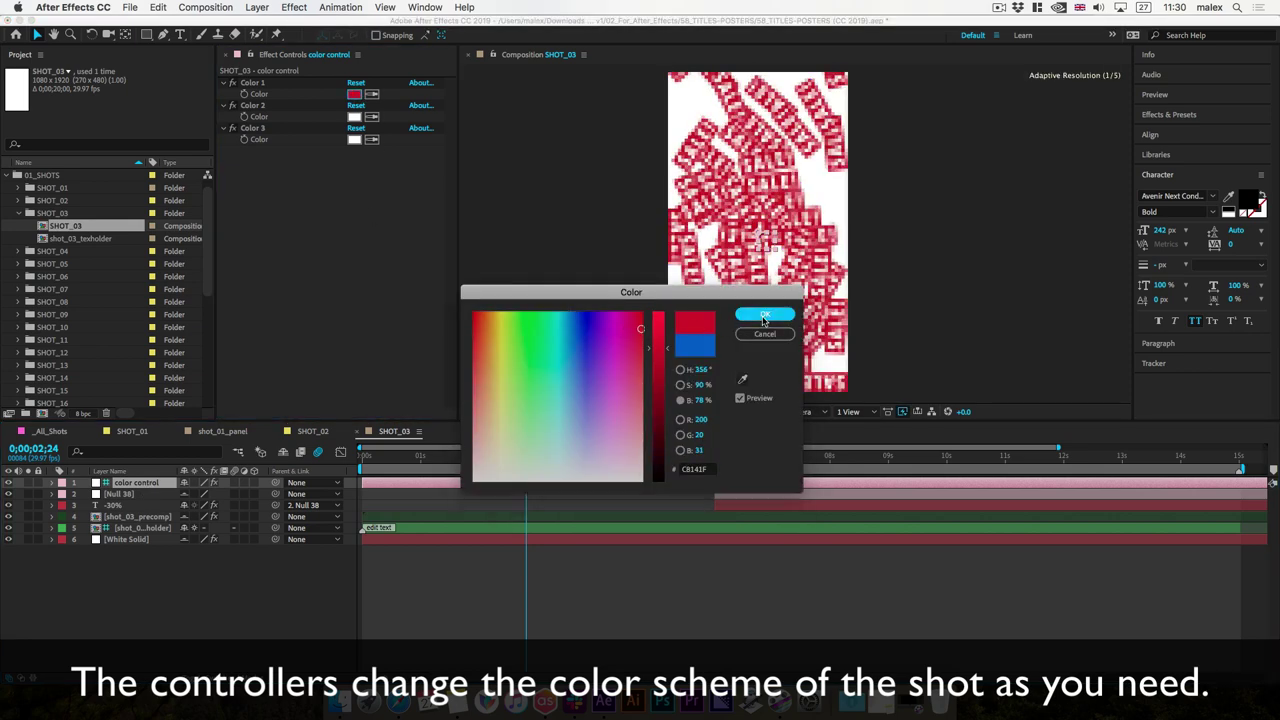
Scrub SHOT_03 around five seconds to preview the red tags animating.
left_click(614, 462)
left_click(658, 458)
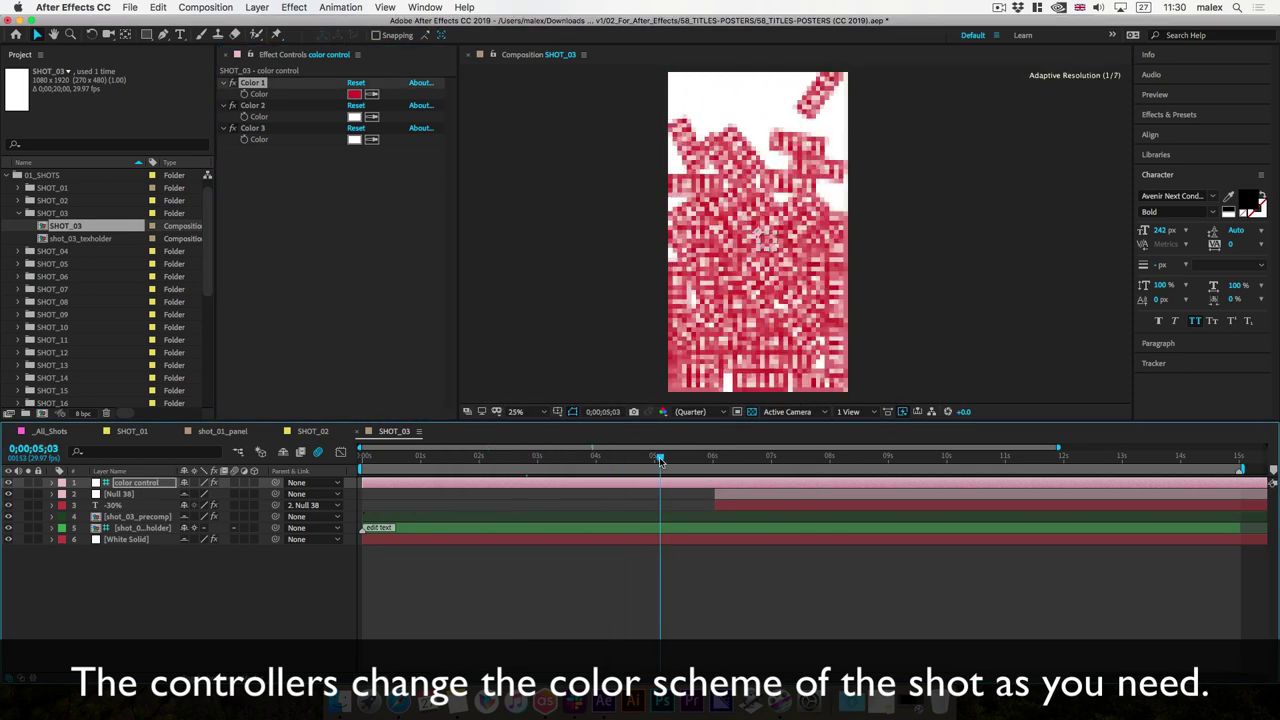
left_click_drag(641, 458, 503, 466)
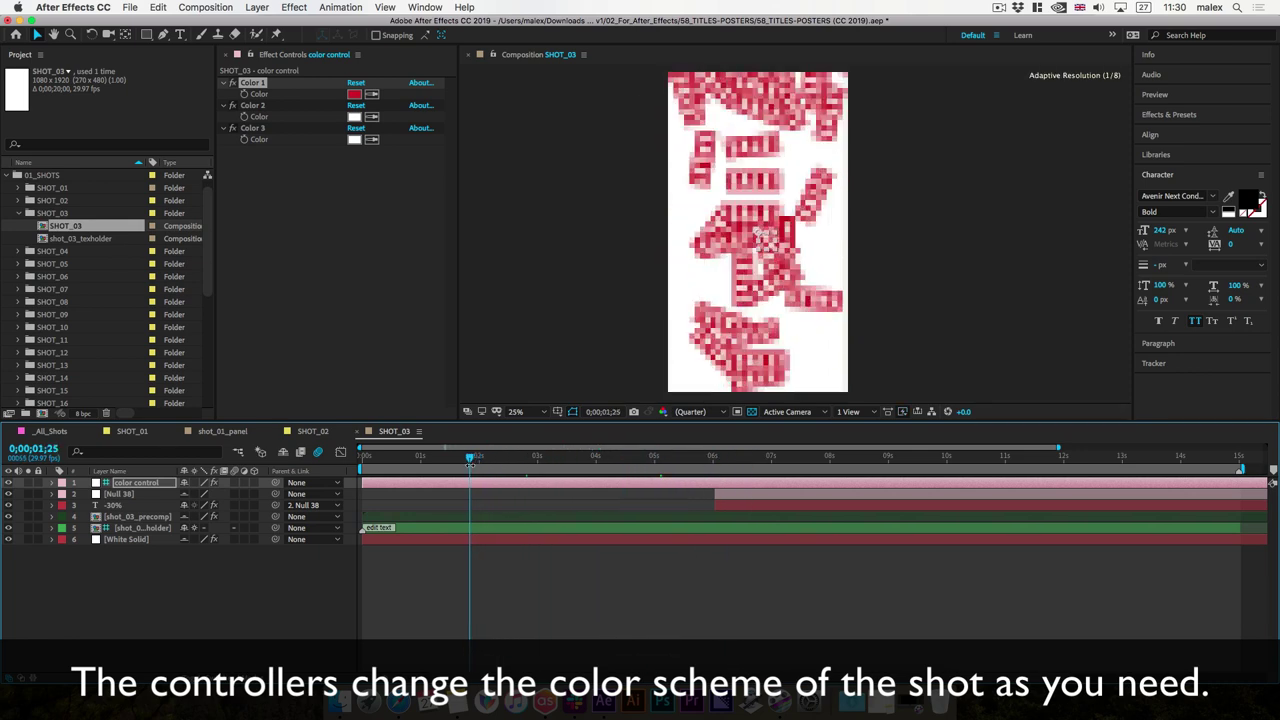
left_click_drag(503, 466, 469, 466)
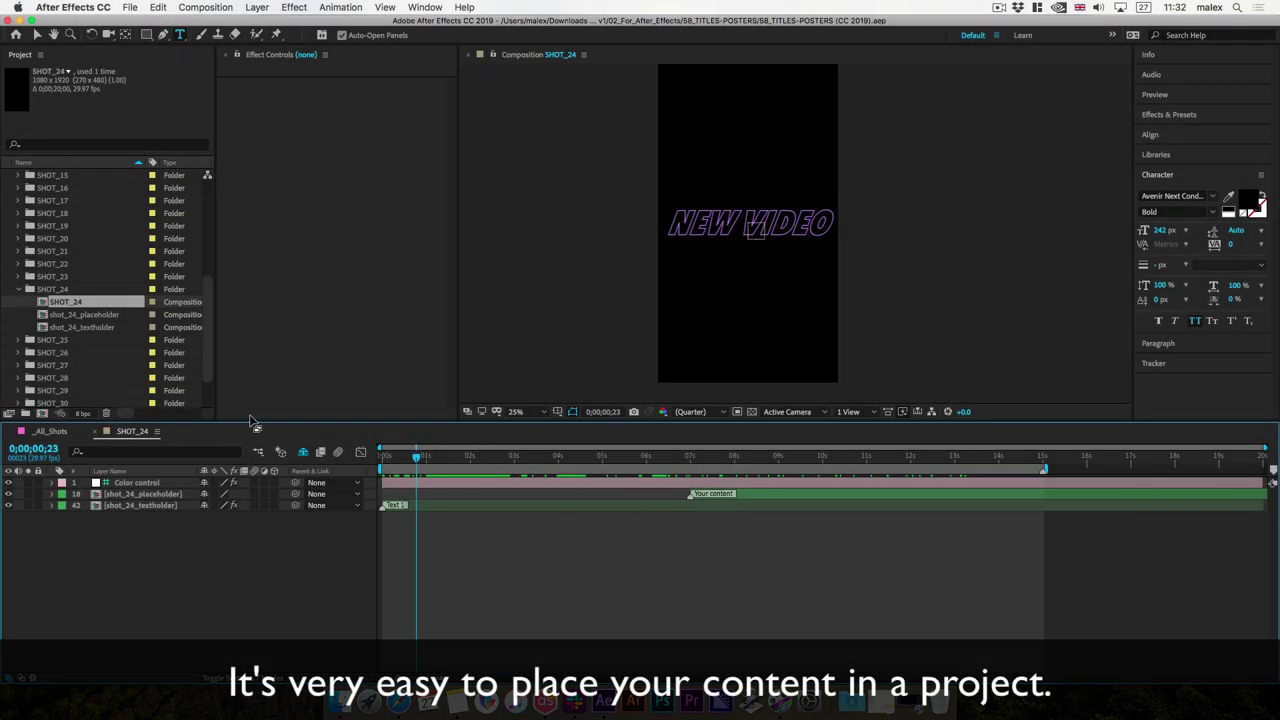
Collapse the SHOT_24 and 01_SHOTS folders in the Project panel.
left_click(15, 289)
scroll(25, 240, "up", 5)
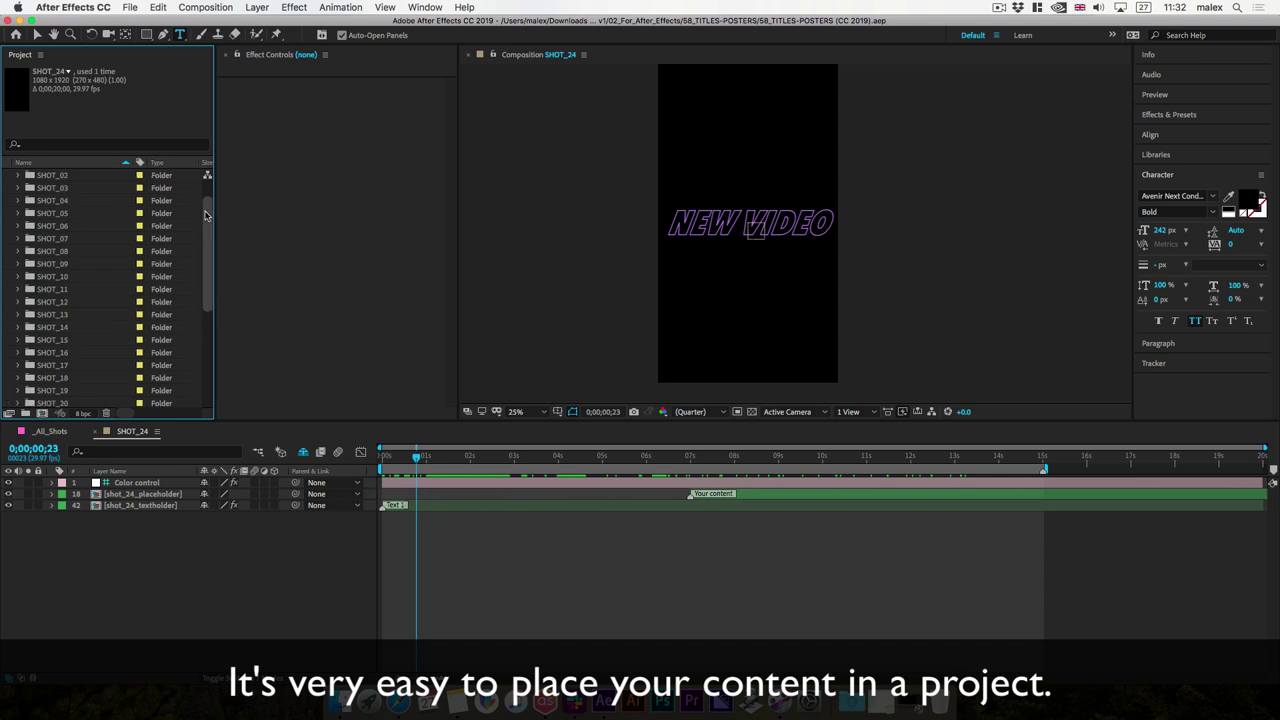
left_click(8, 189)
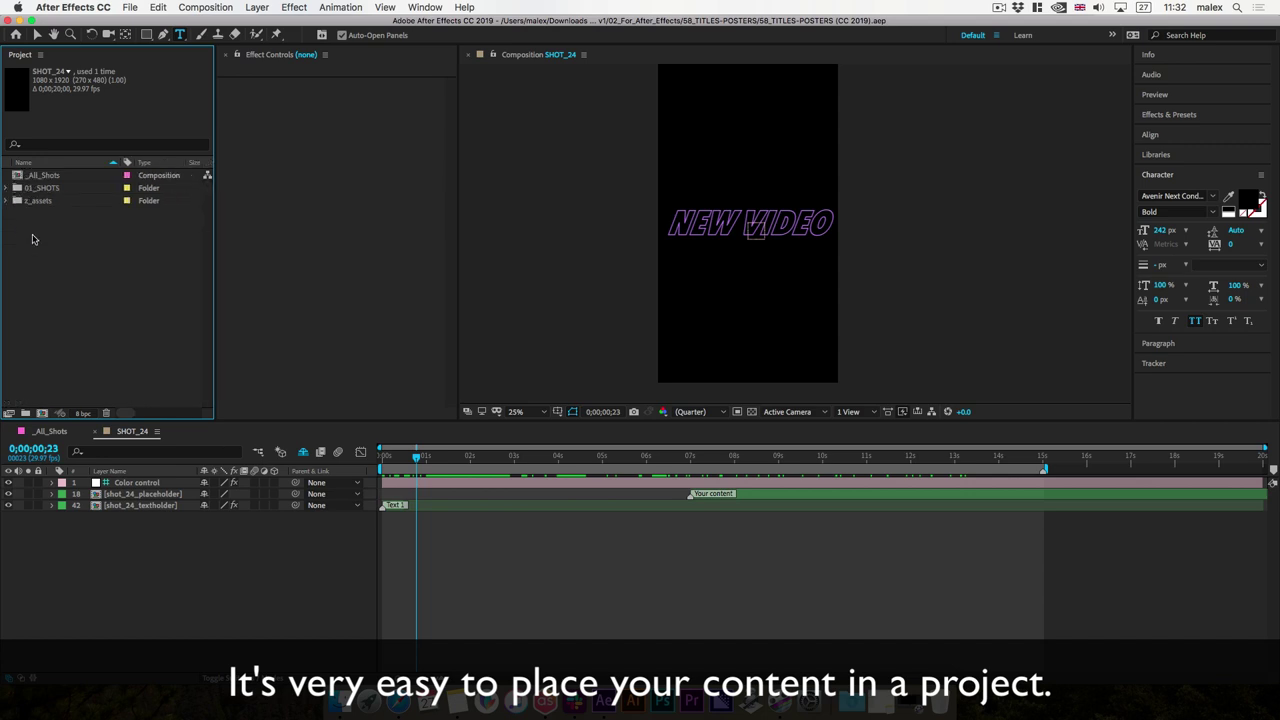
Import the ocean_waves.mp4 video into the project via Import > File.
right_click(69, 275)
mouse_move(115, 340)
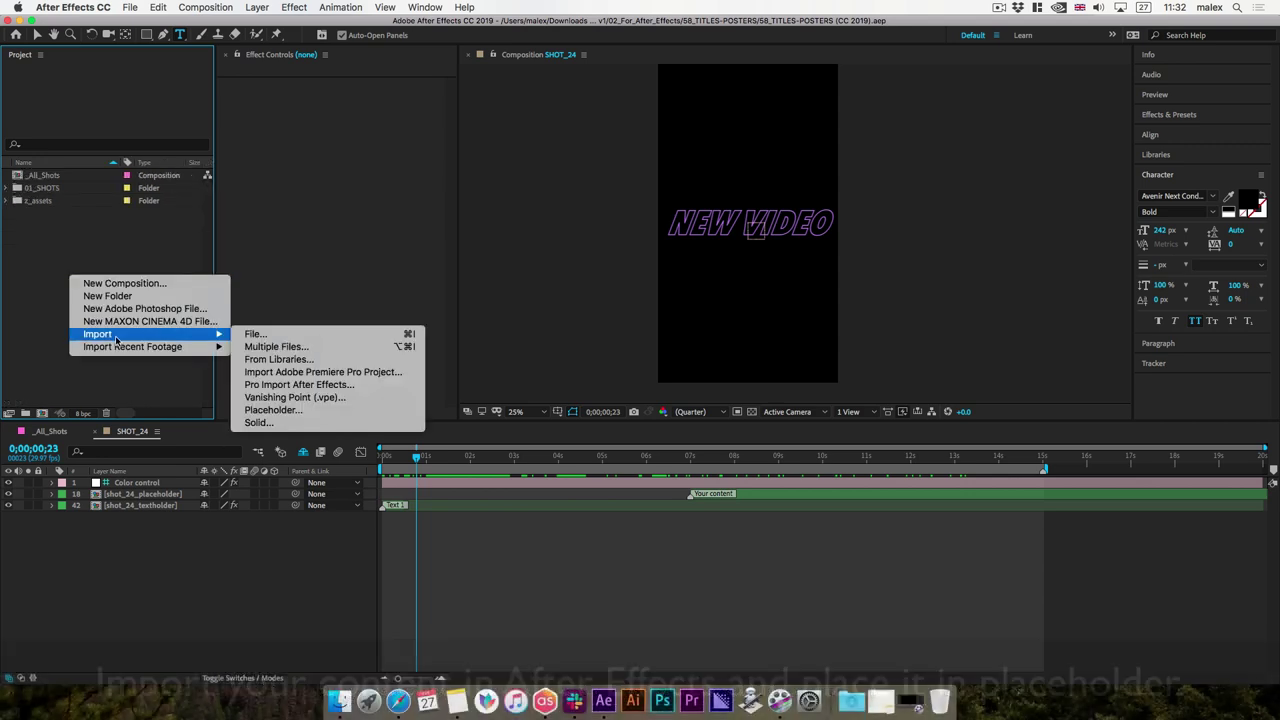
left_click(380, 334)
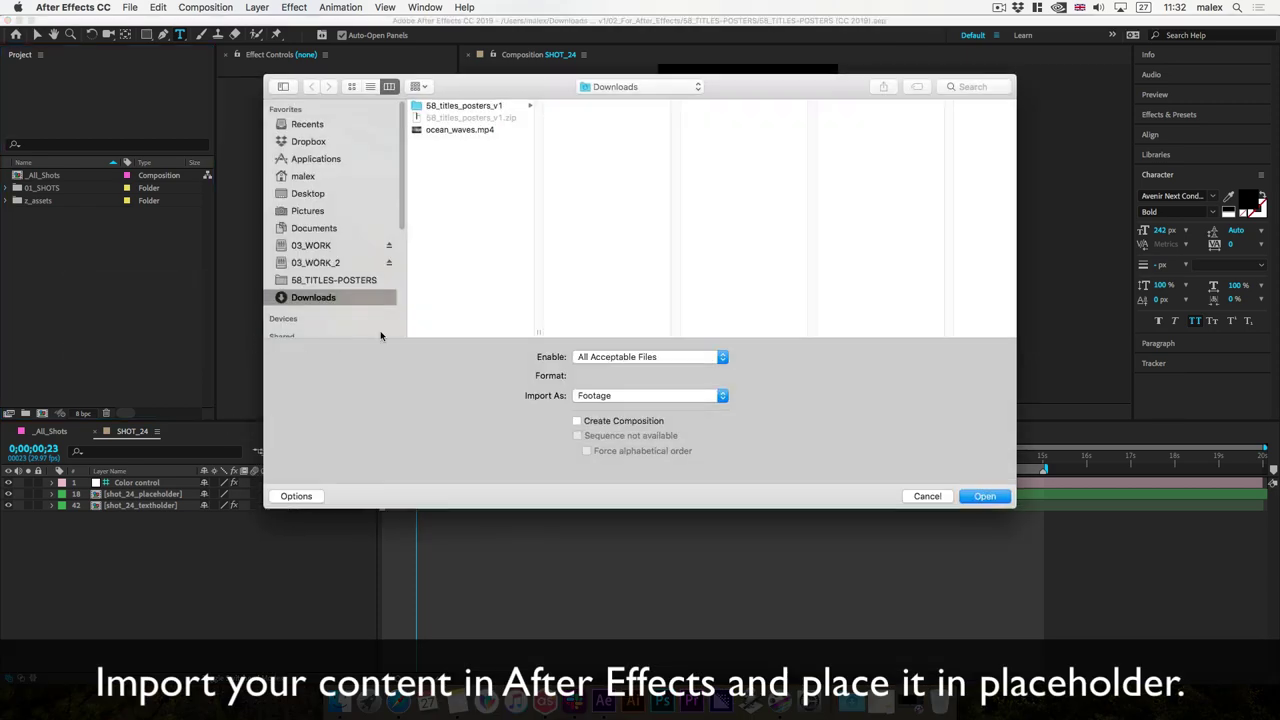
left_click(427, 132)
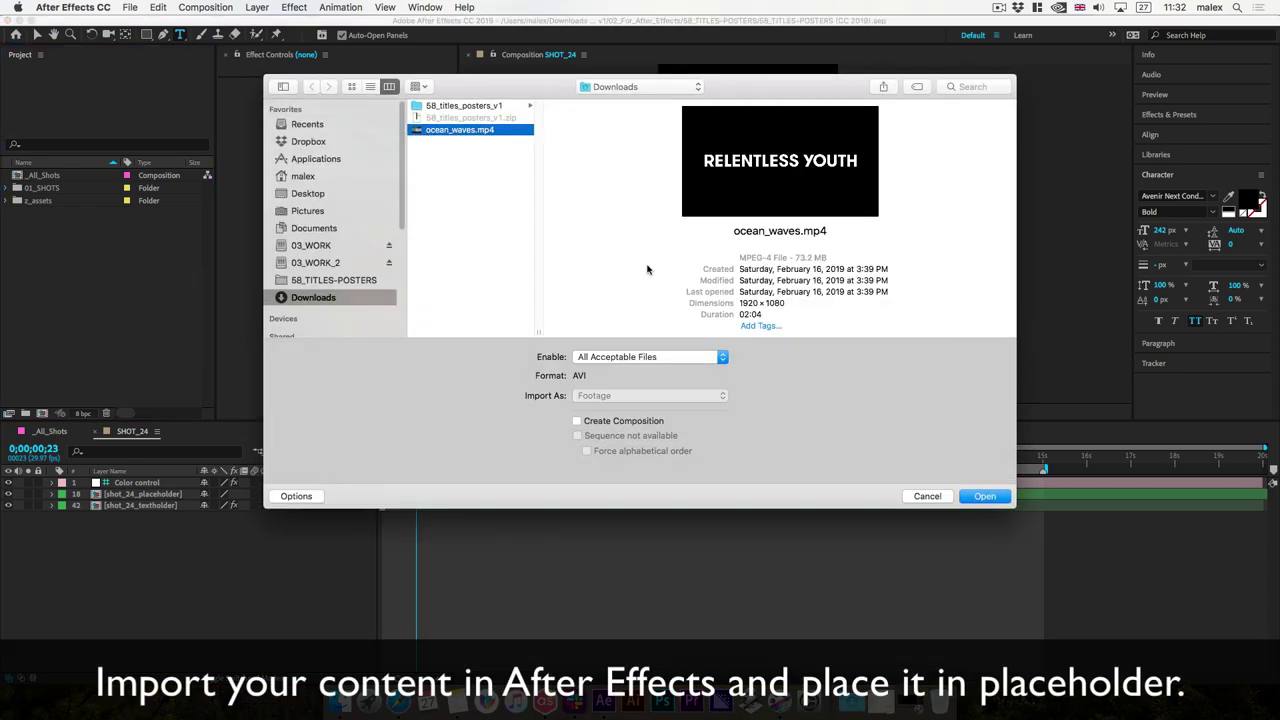
left_click(994, 499)
left_click(126, 252)
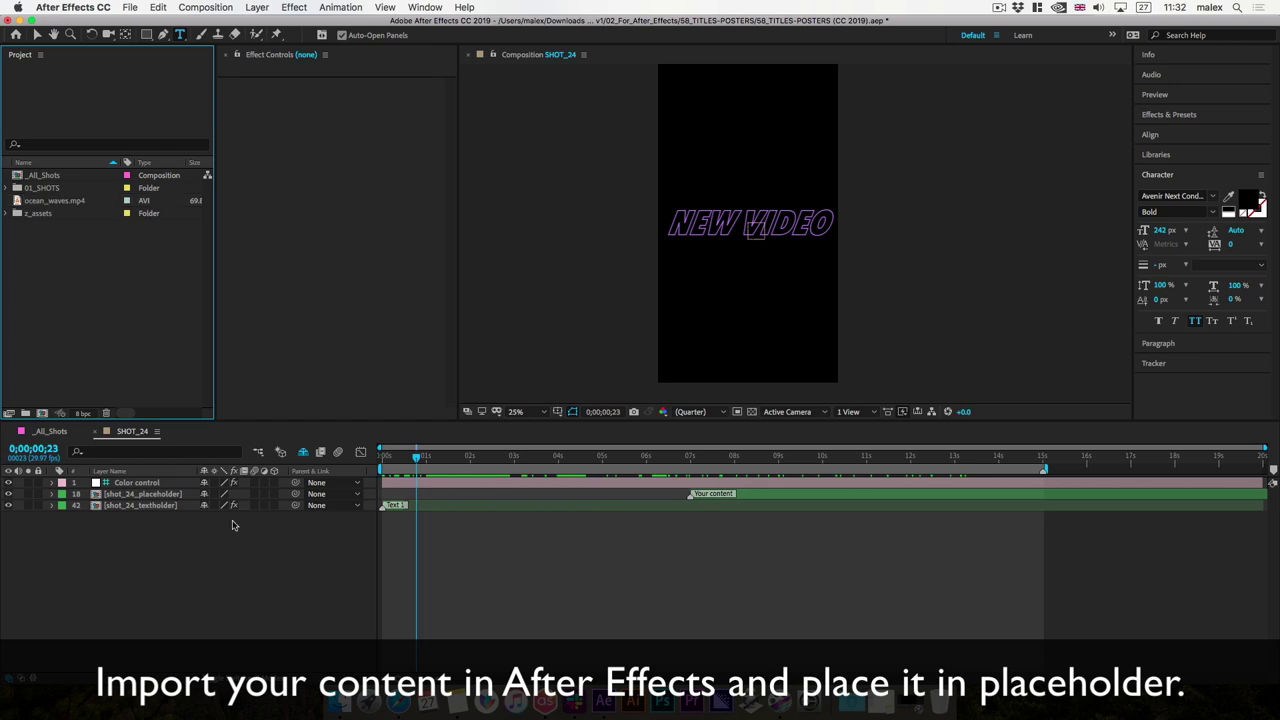
Scrub SHOT_24's animation and select its shot_24_placeholder layer.
left_click_drag(397, 457, 725, 484)
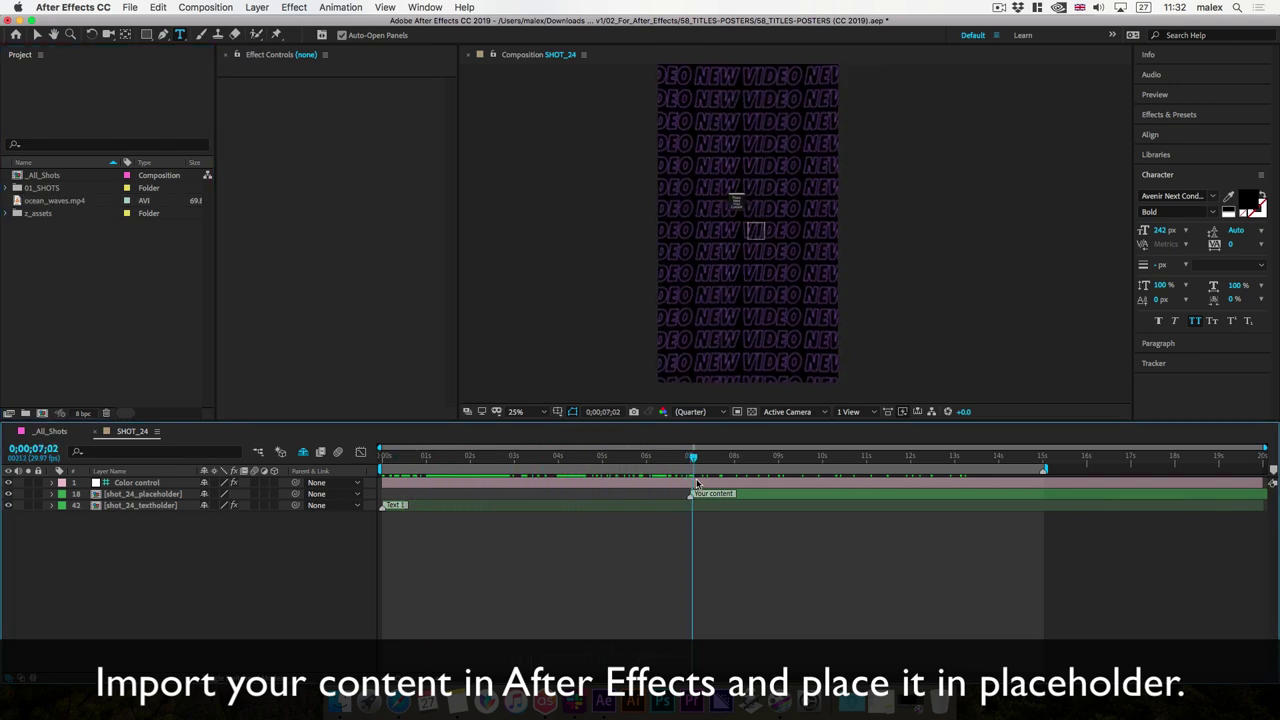
left_click_drag(725, 484, 837, 484)
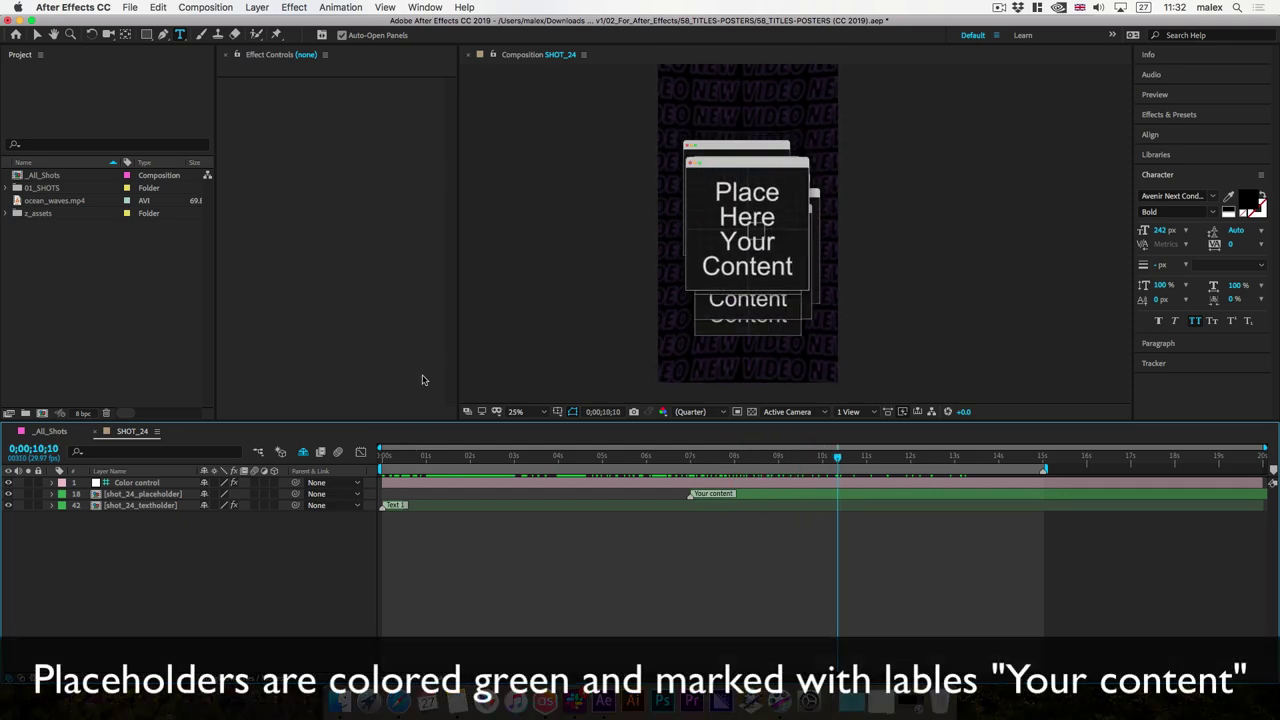
left_click(773, 498)
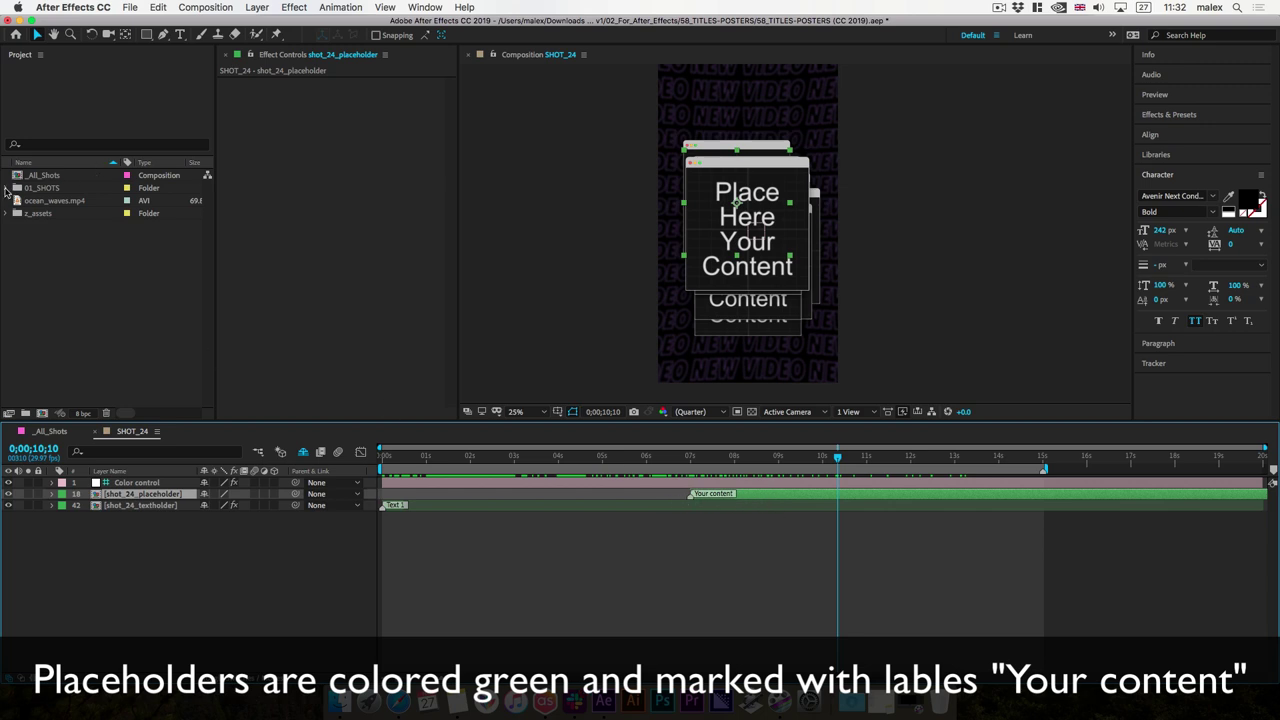
Expand 01_SHOTS and SHOT_24 folders and select the shot_24_placeholder composition.
left_click(6, 188)
left_click_drag(205, 208, 203, 289)
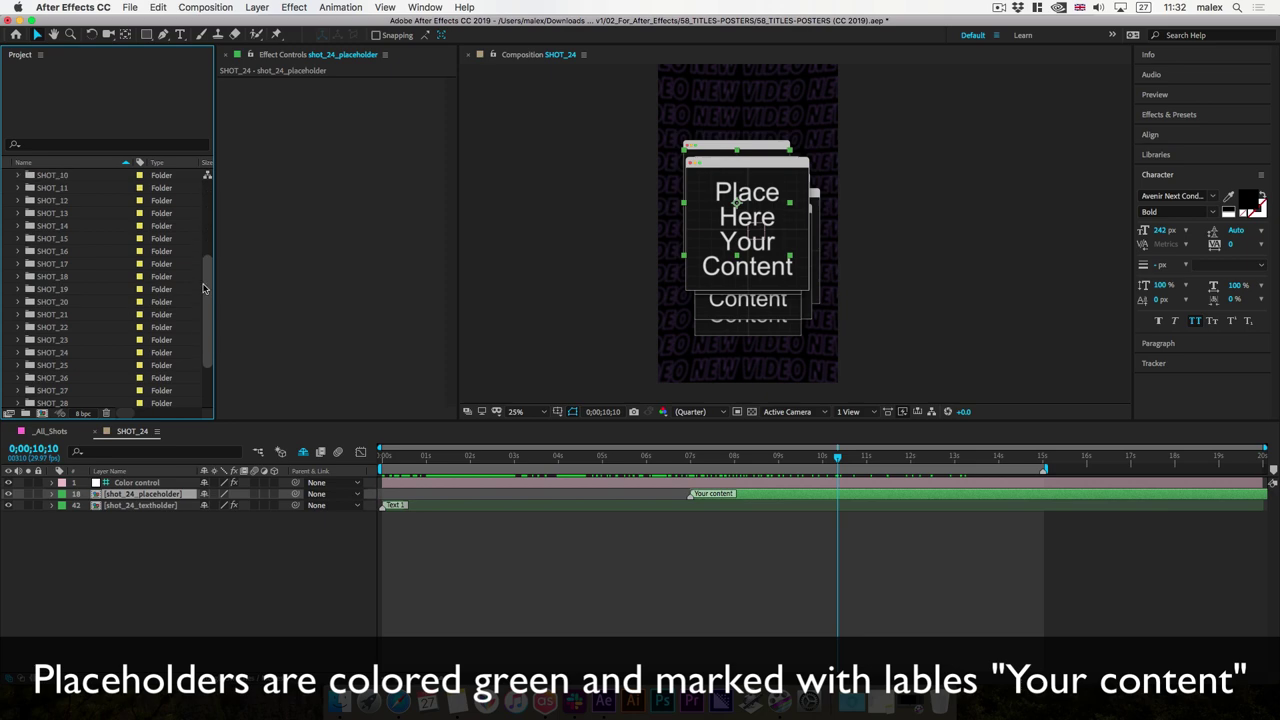
left_click(55, 302)
left_click(15, 302)
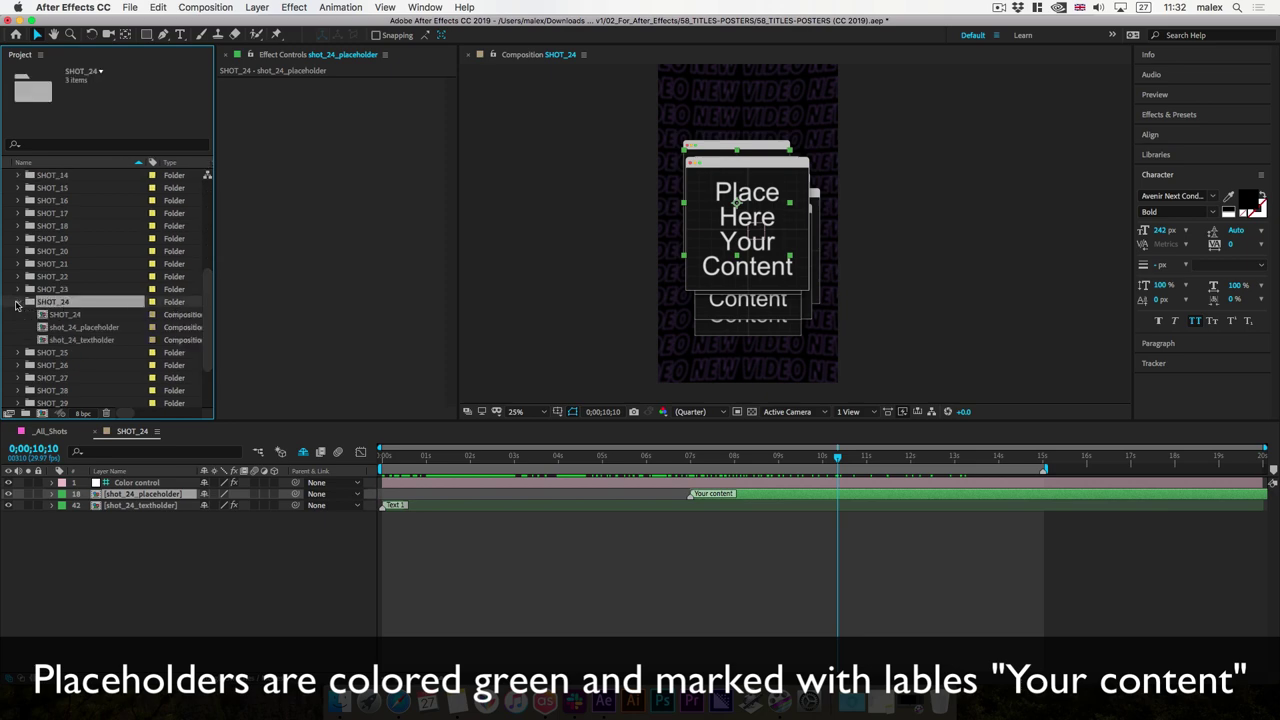
left_click(85, 328)
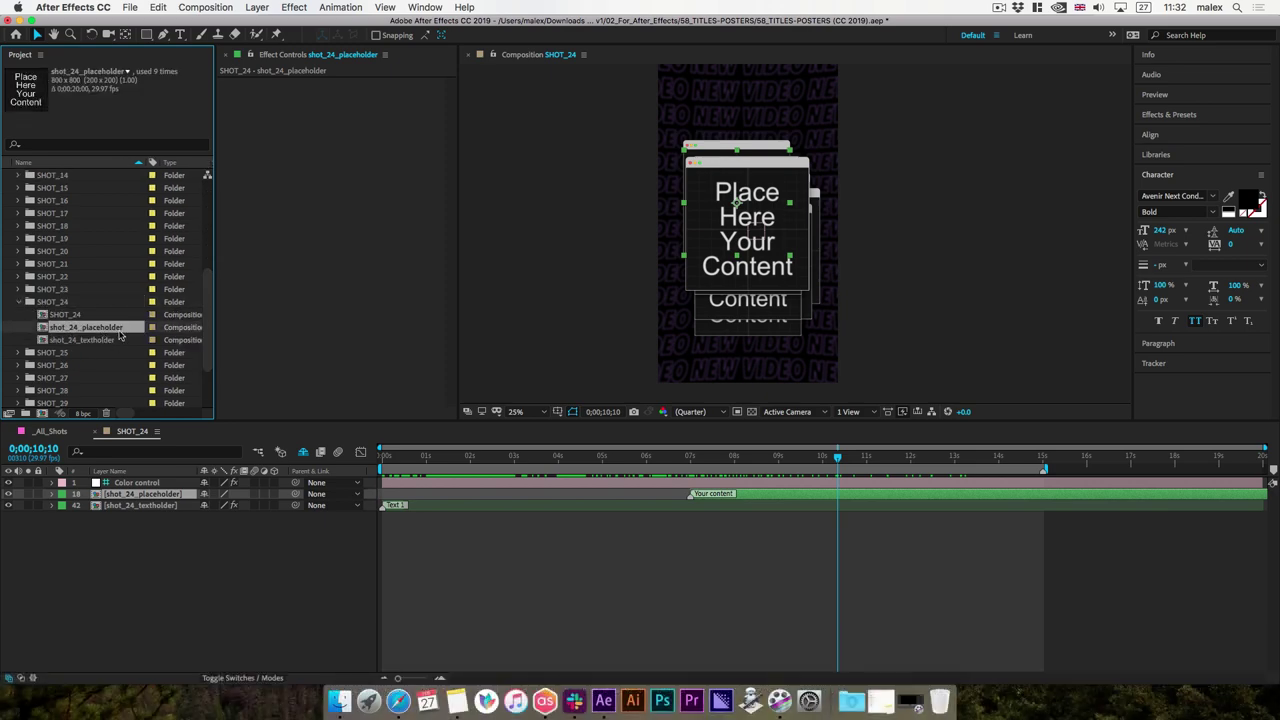
Open the shot_24_placeholder precomp and add ocean_waves.mp4 as its top layer.
double_click(757, 497)
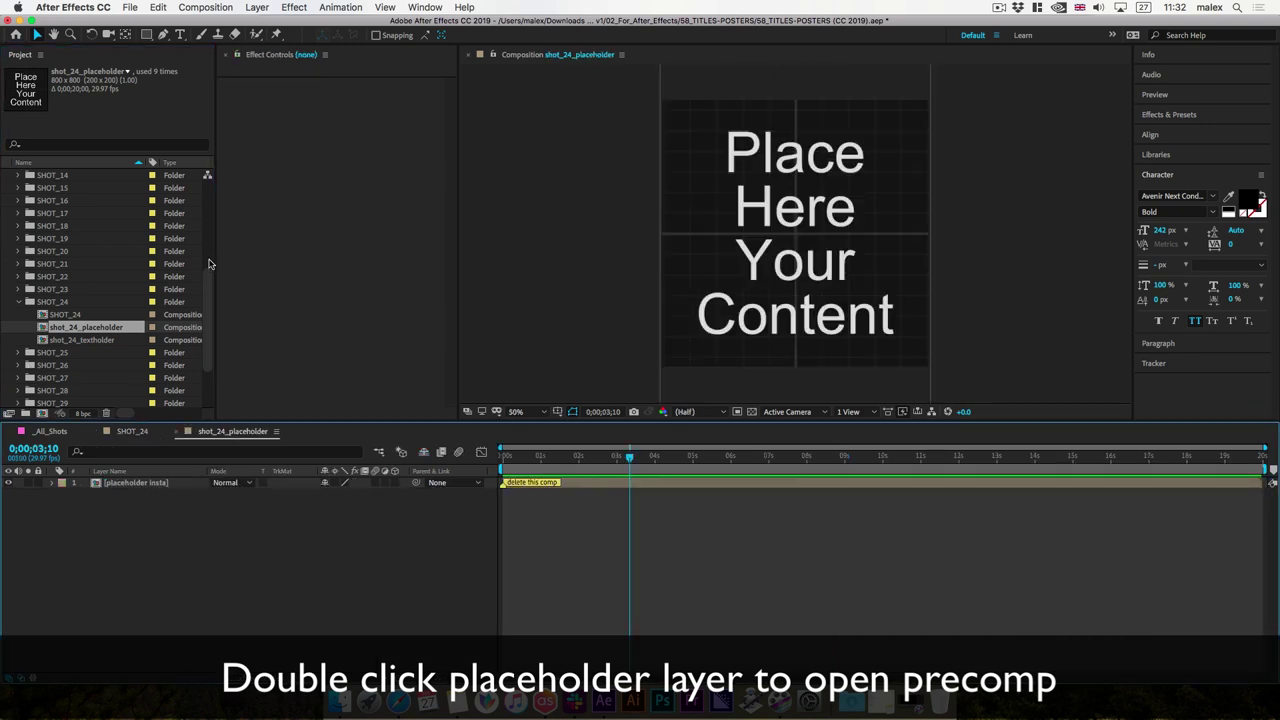
left_click_drag(209, 264, 209, 338)
left_click(50, 379)
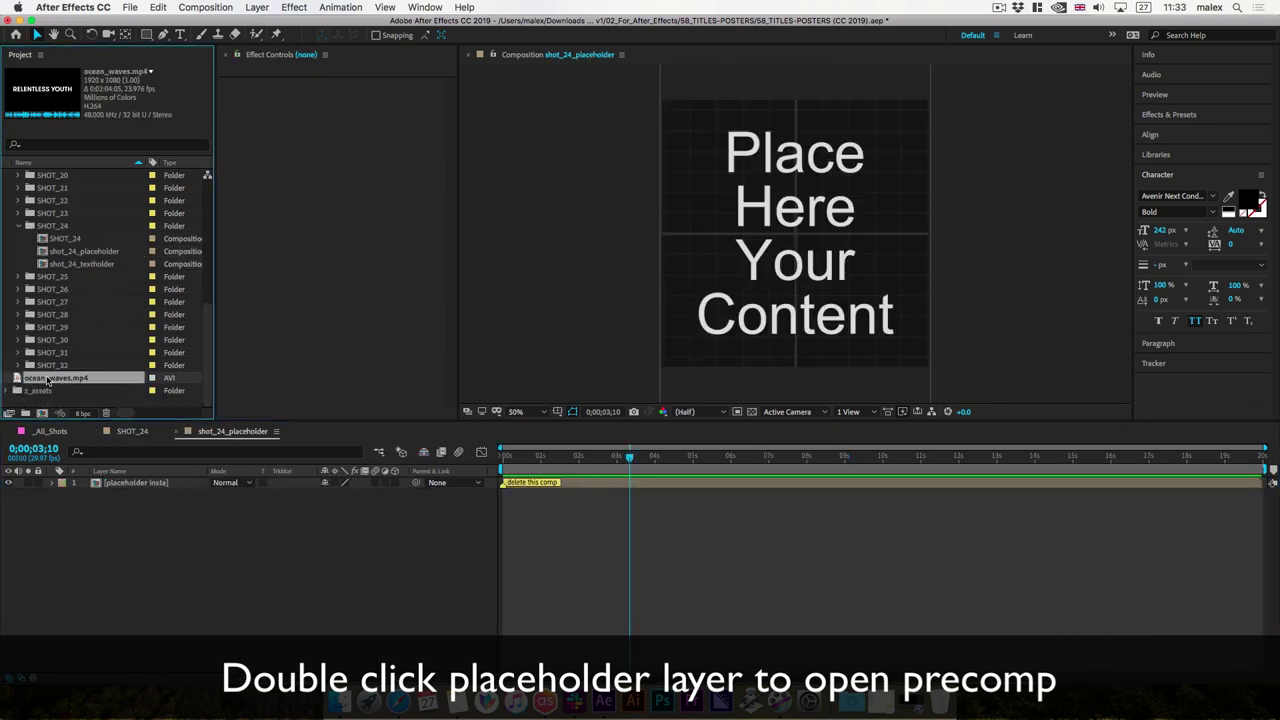
left_click_drag(52, 380, 177, 492)
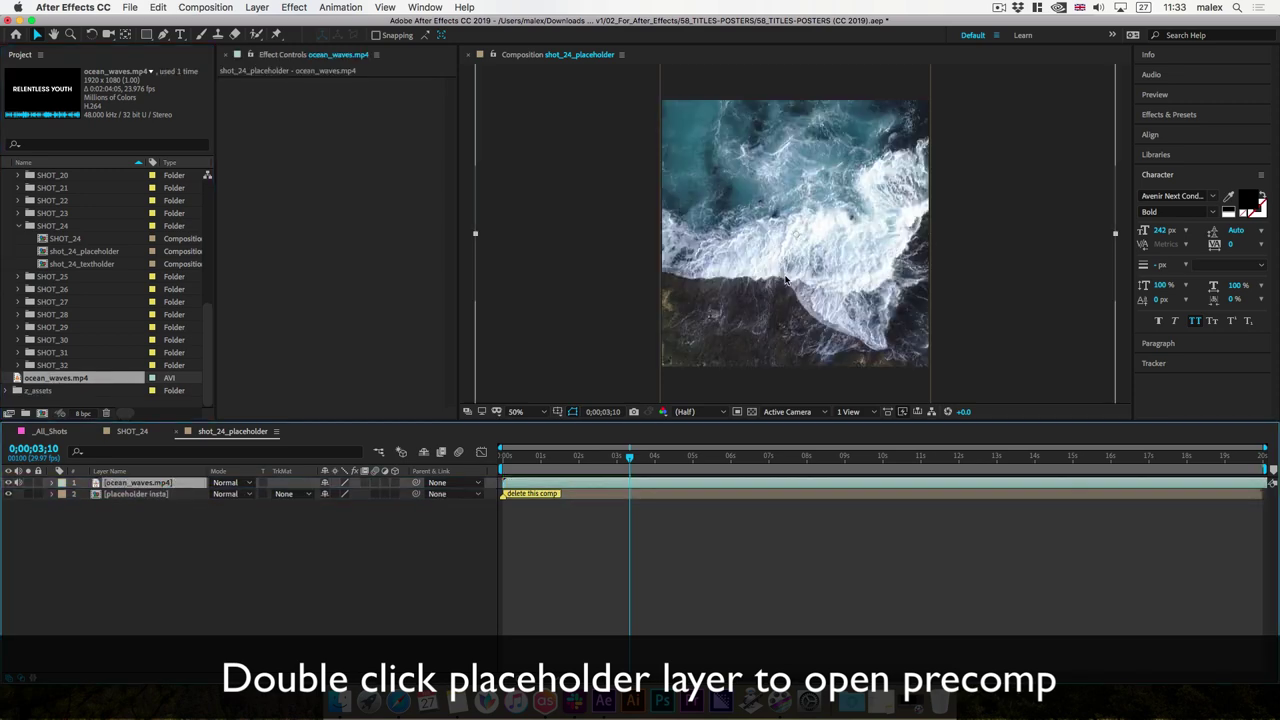
Scale the ocean_waves.mp4 layer to 76% and check the resized video.
left_click(660, 457)
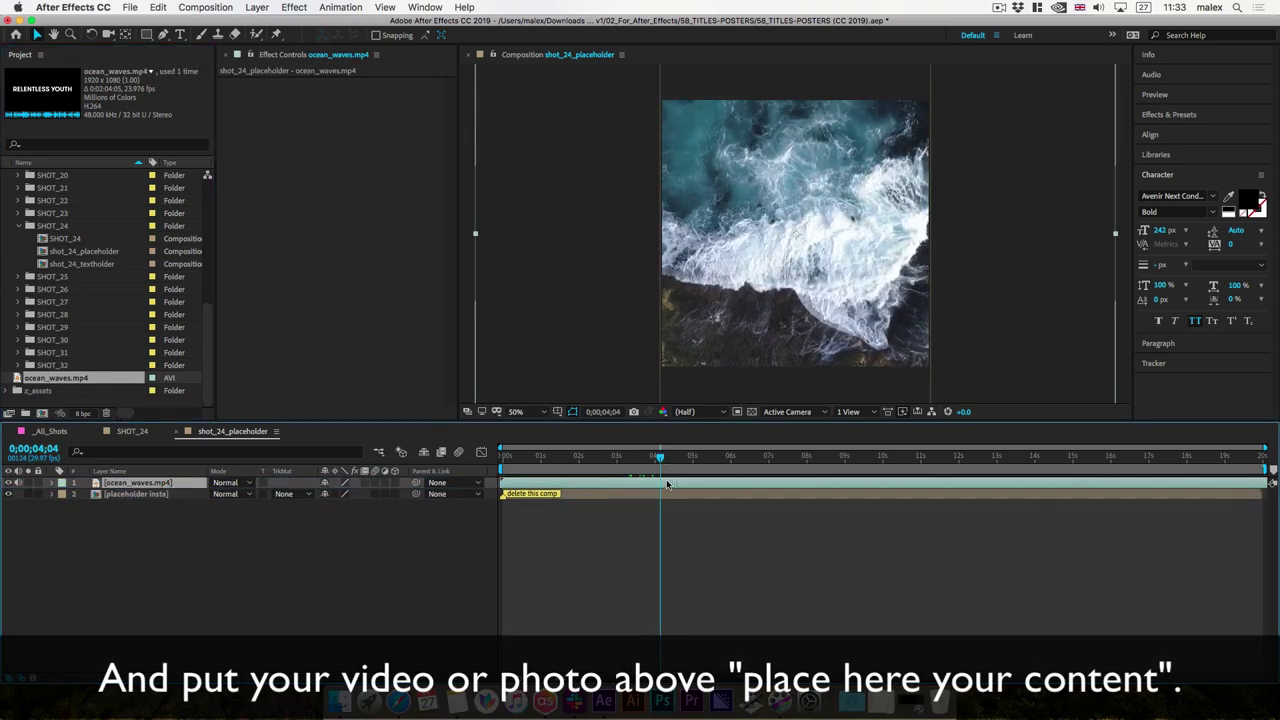
left_click(53, 483)
left_click(63, 495)
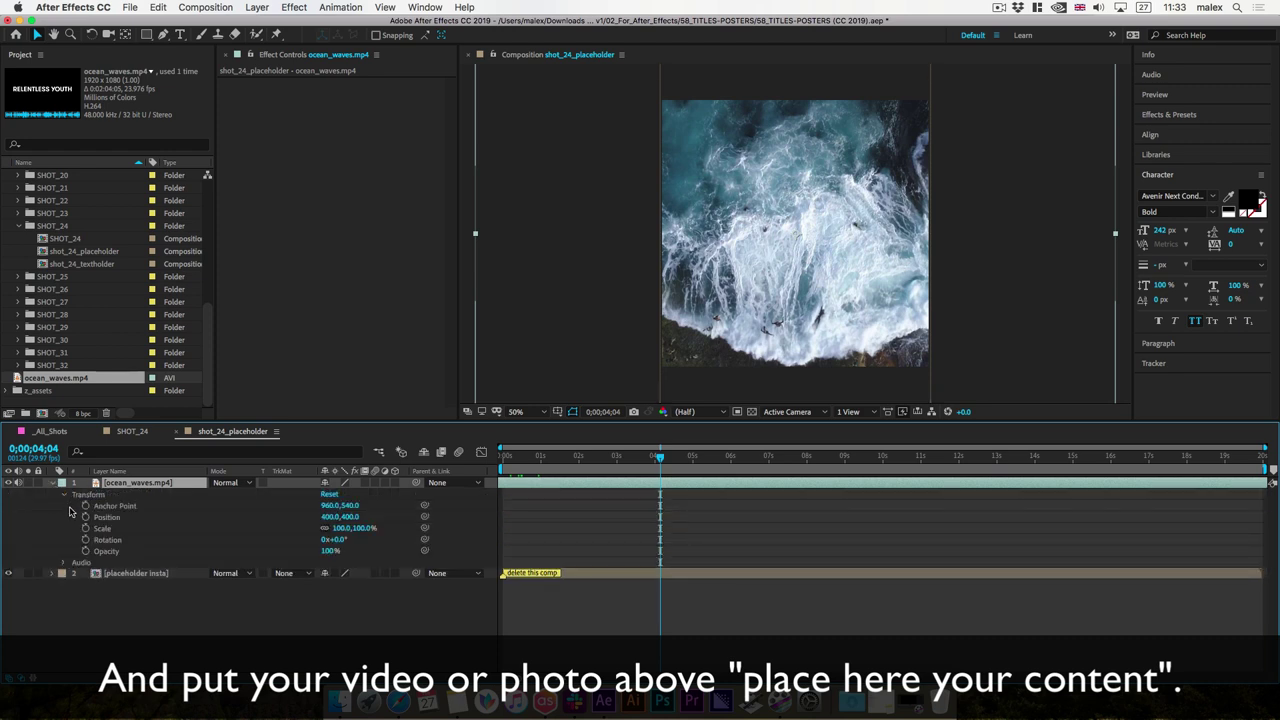
left_click_drag(365, 527, 352, 528)
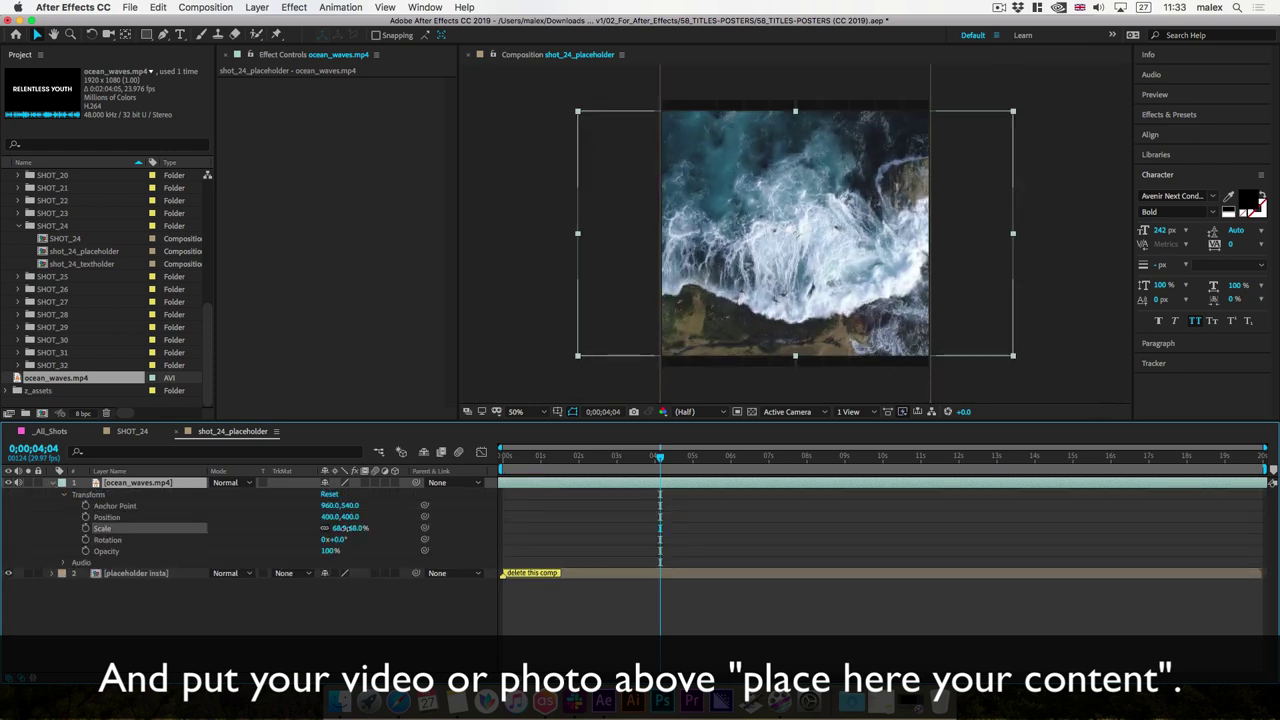
left_click_drag(659, 460, 621, 489)
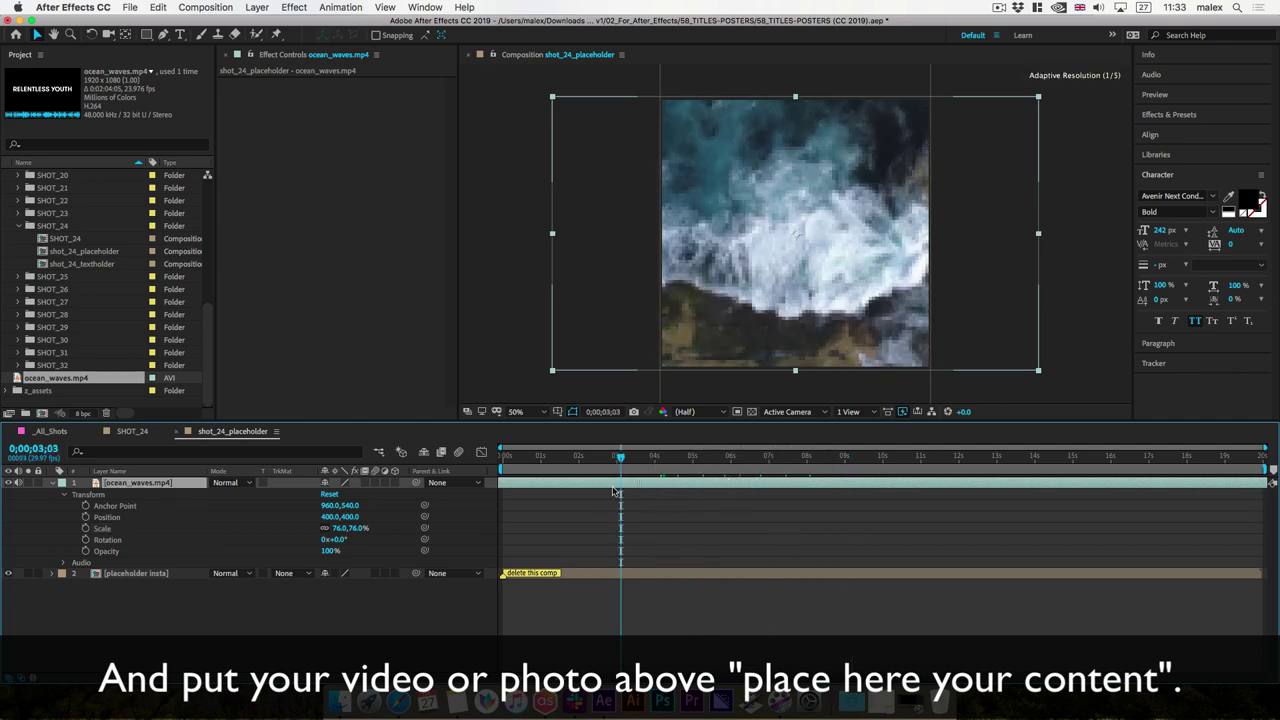
left_click(507, 460)
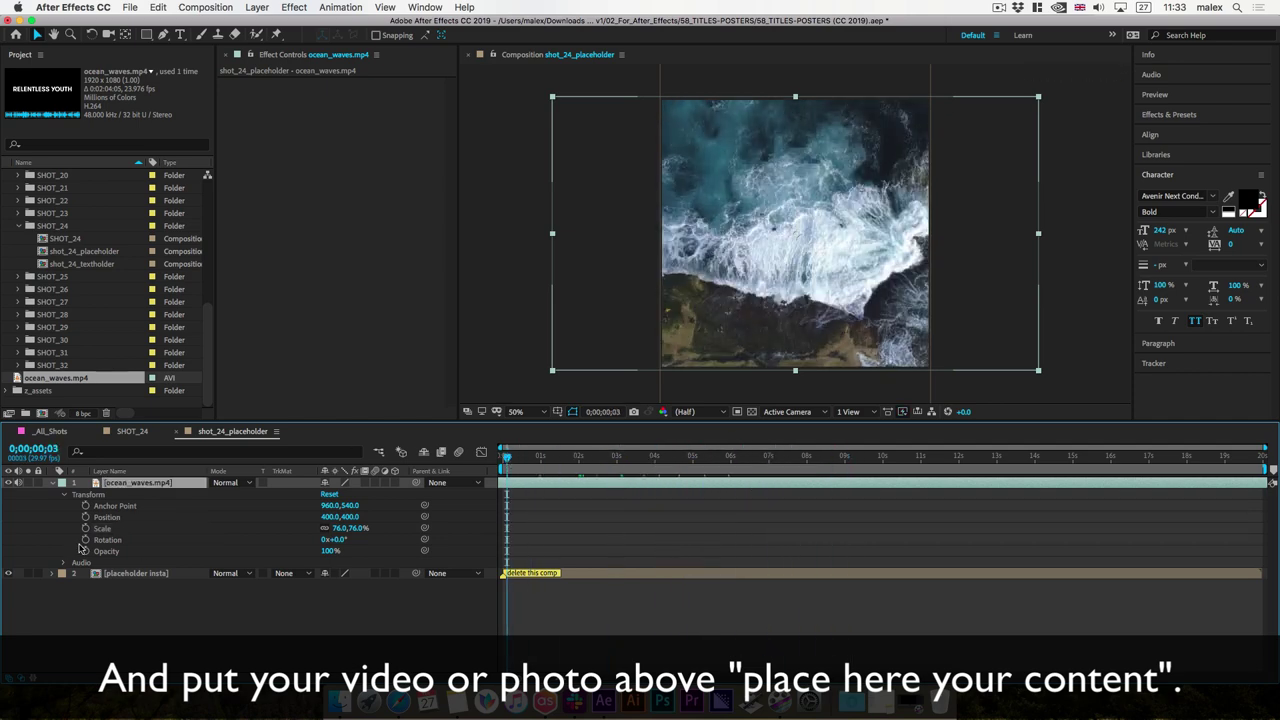
Delete the placeholder insta guide layer from the precomp.
left_click(53, 483)
left_click(140, 494)
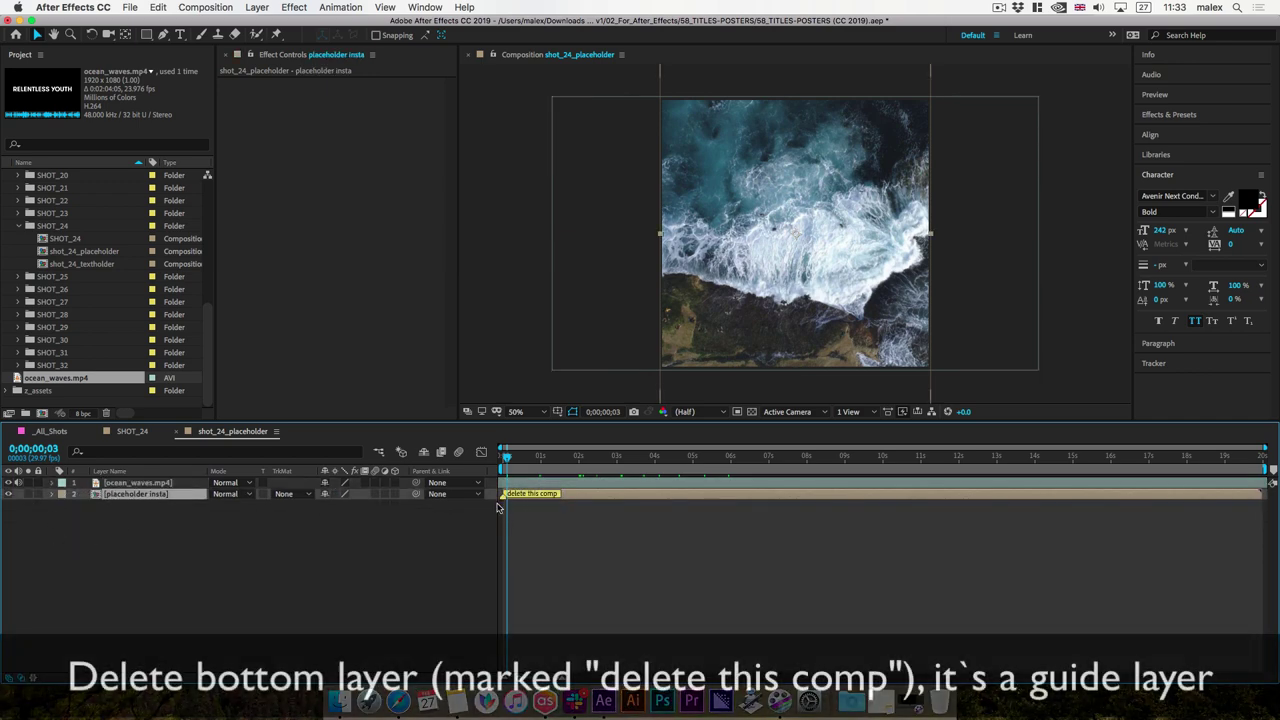
right_click(582, 501)
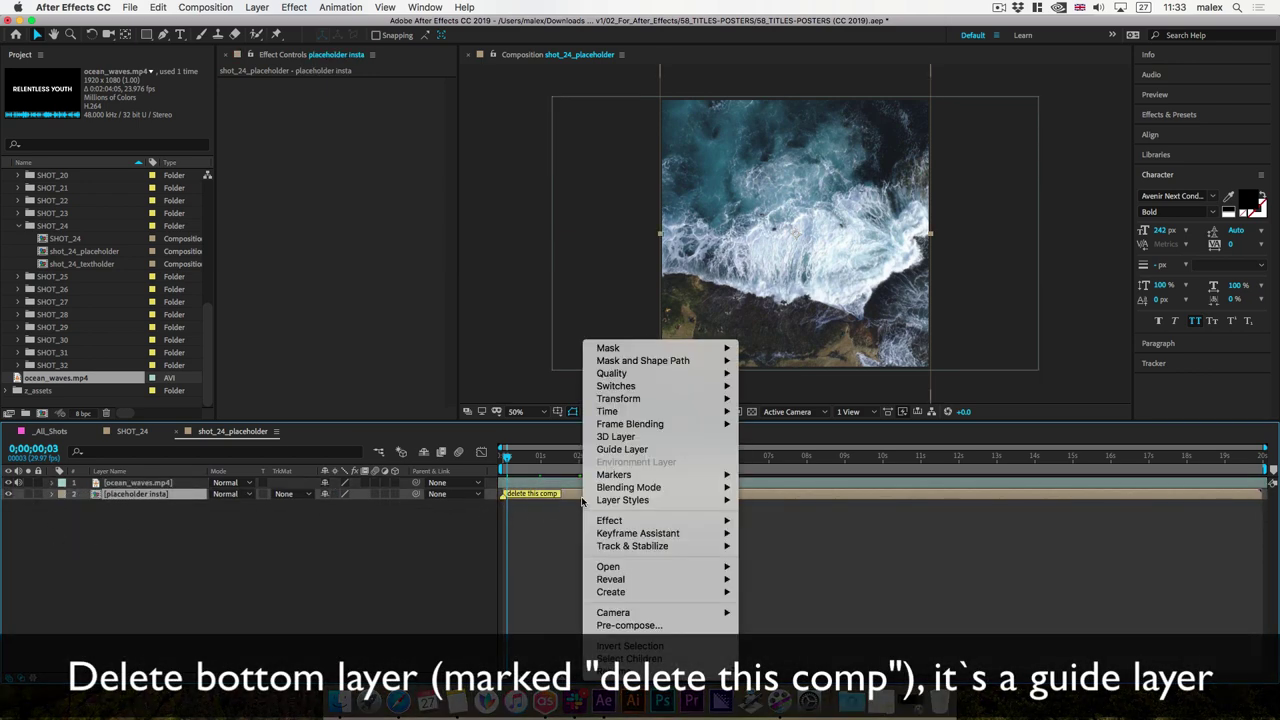
key("Escape")
key("Delete")
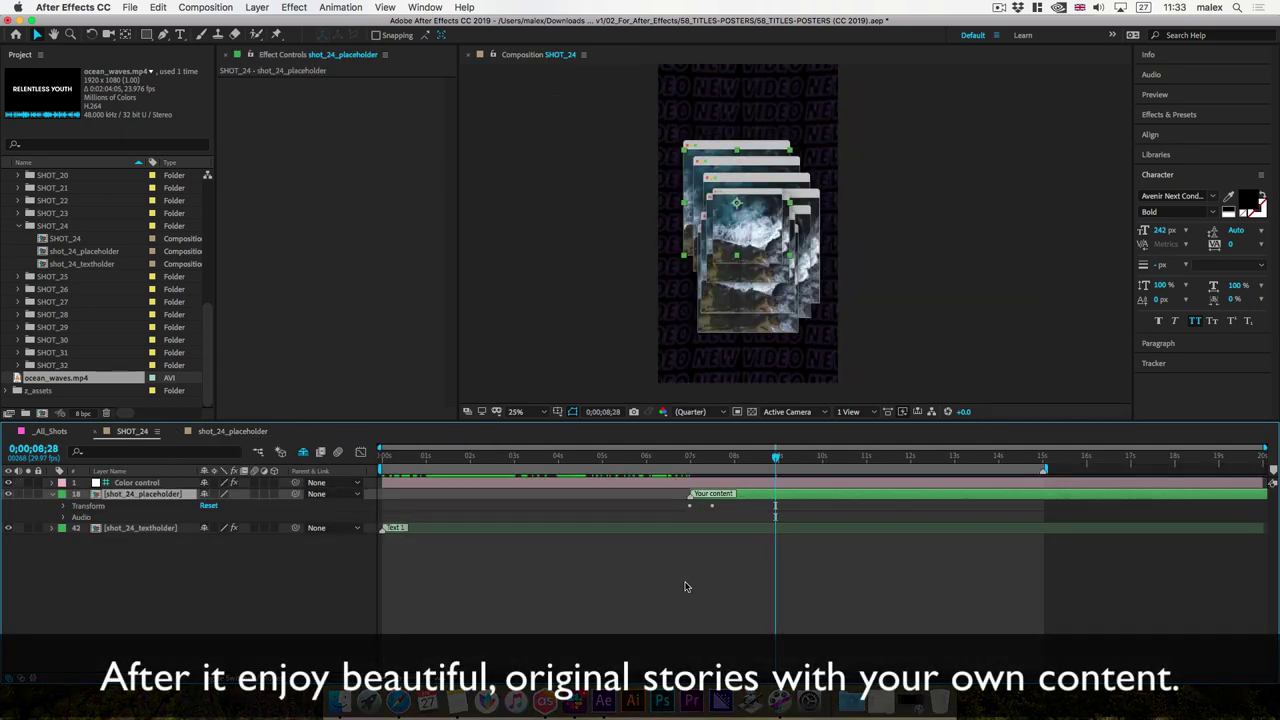
left_click_drag(688, 462, 828, 460)
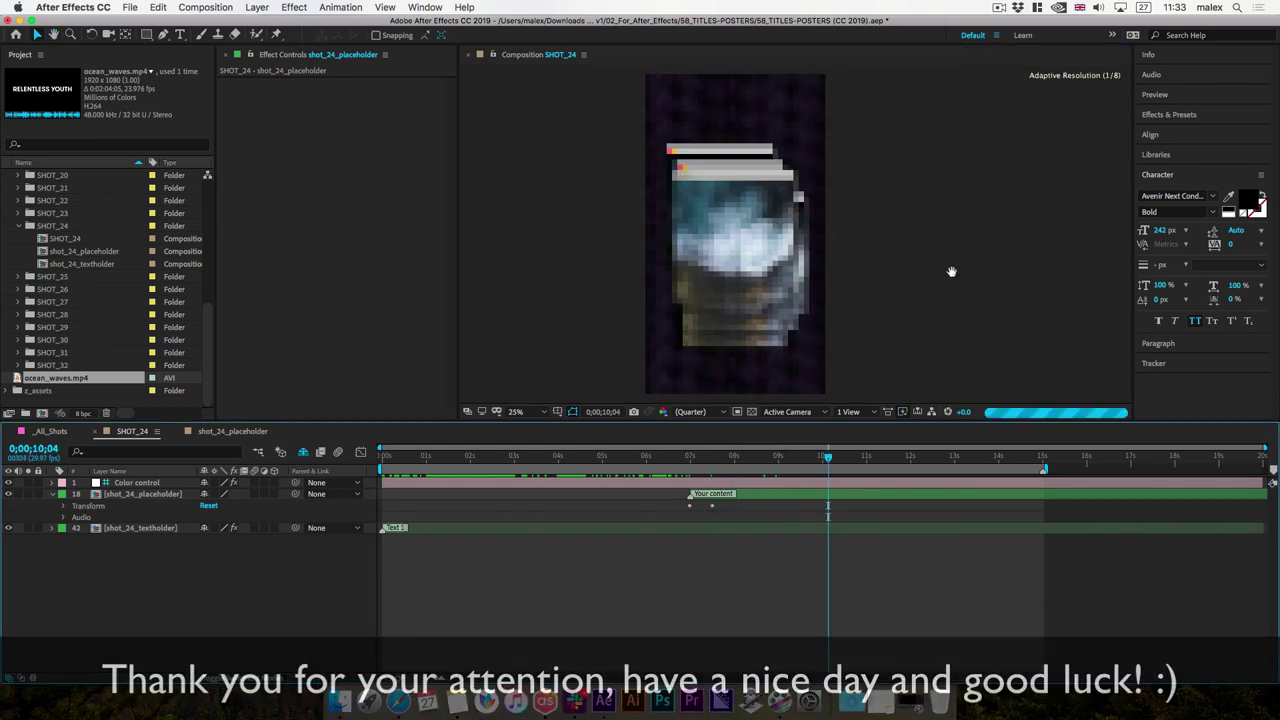
key("space")
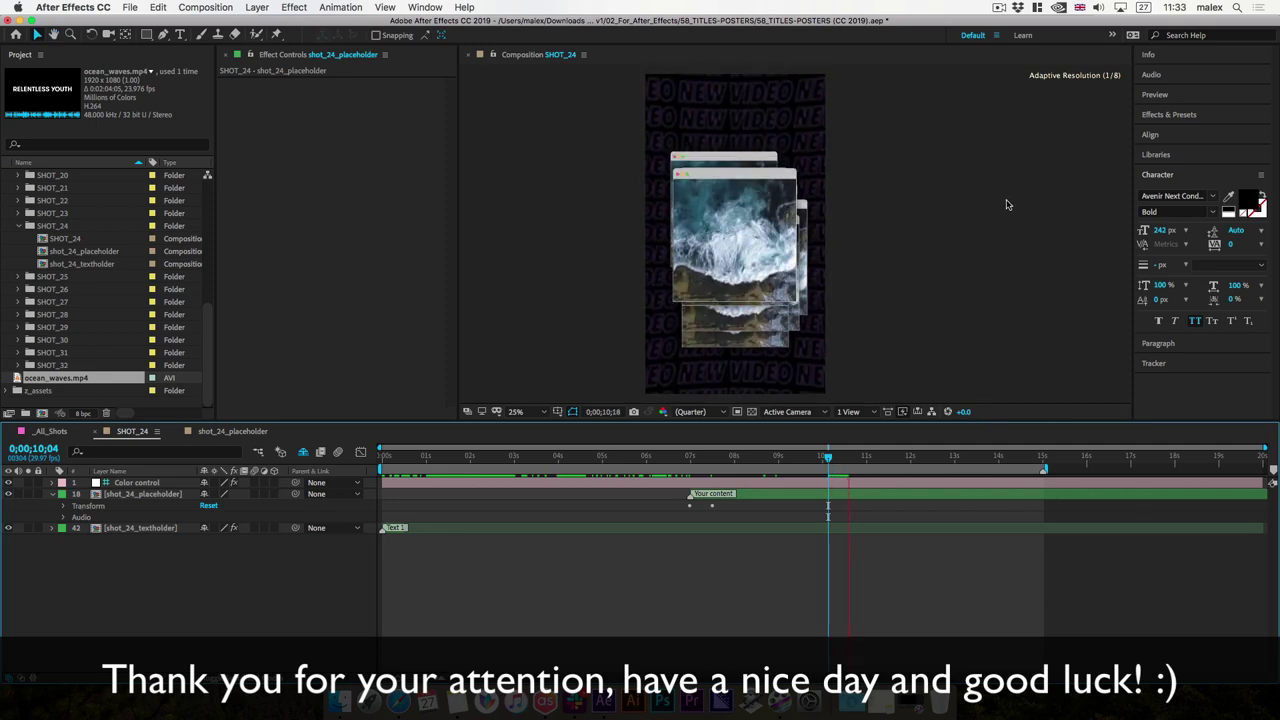